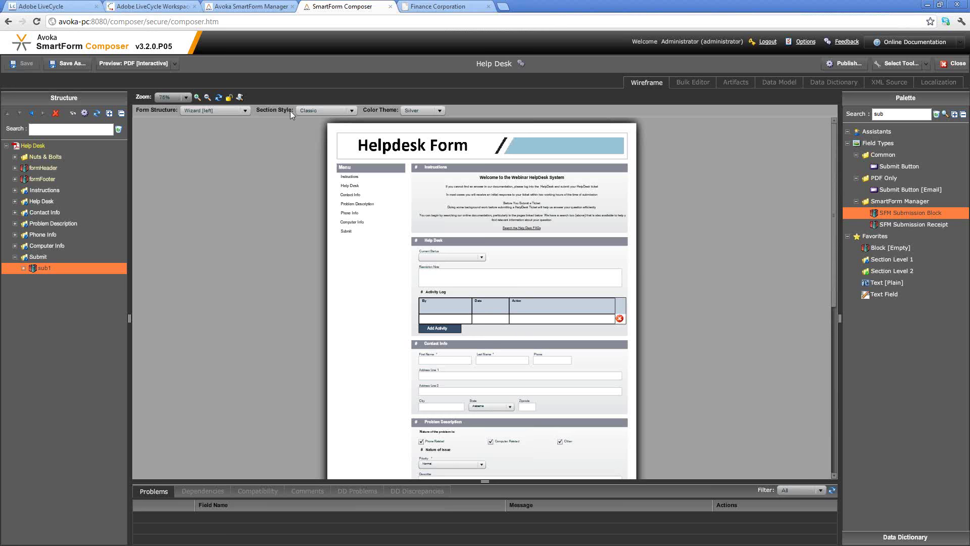
click(148, 64)
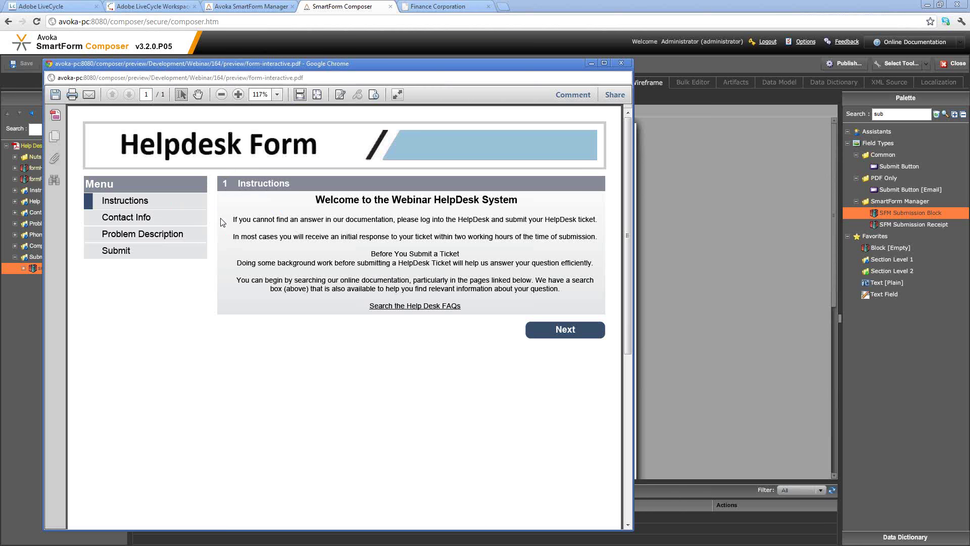
click(121, 218)
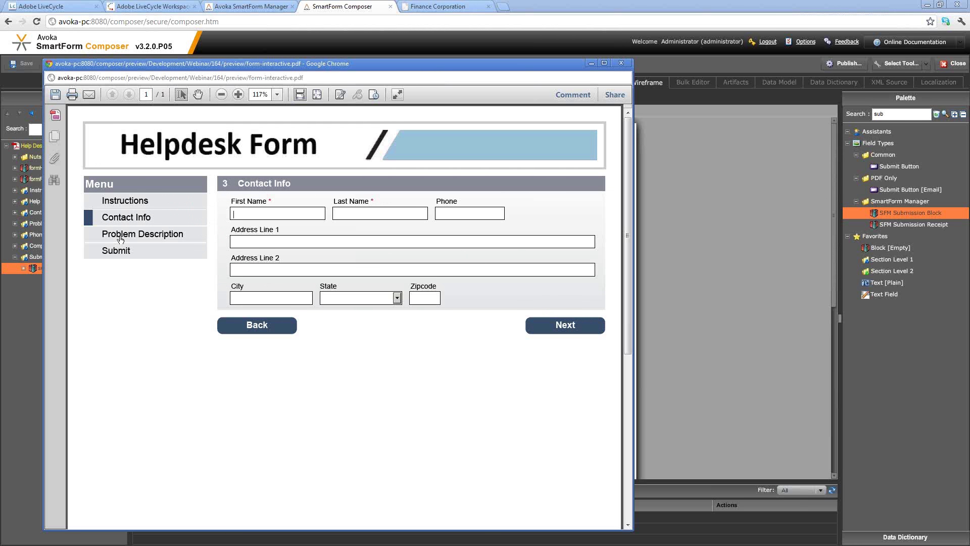
click(121, 236)
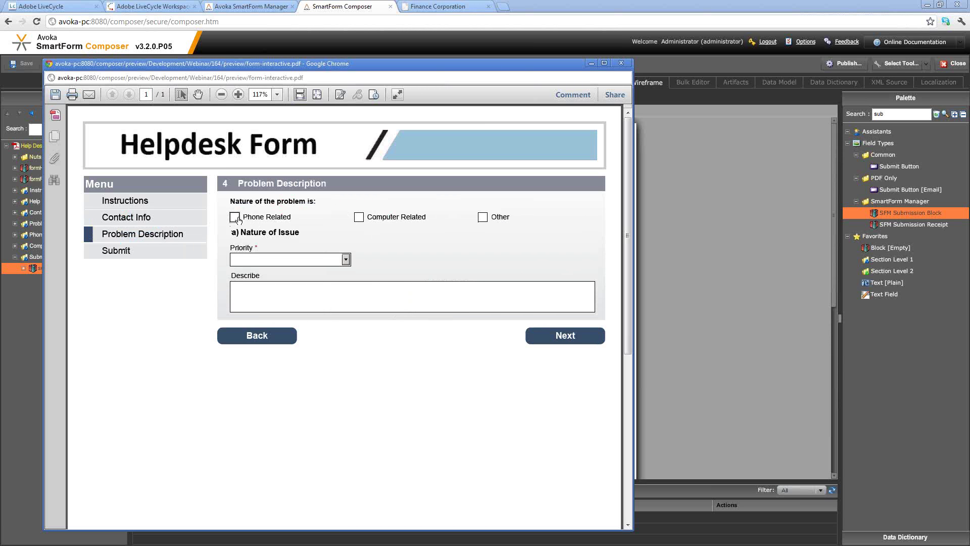
click(234, 217)
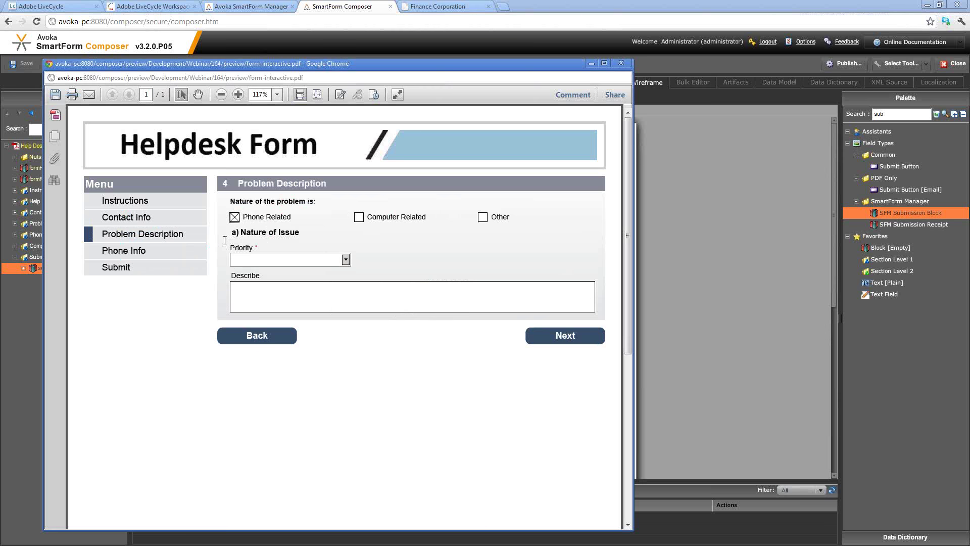
click(359, 217)
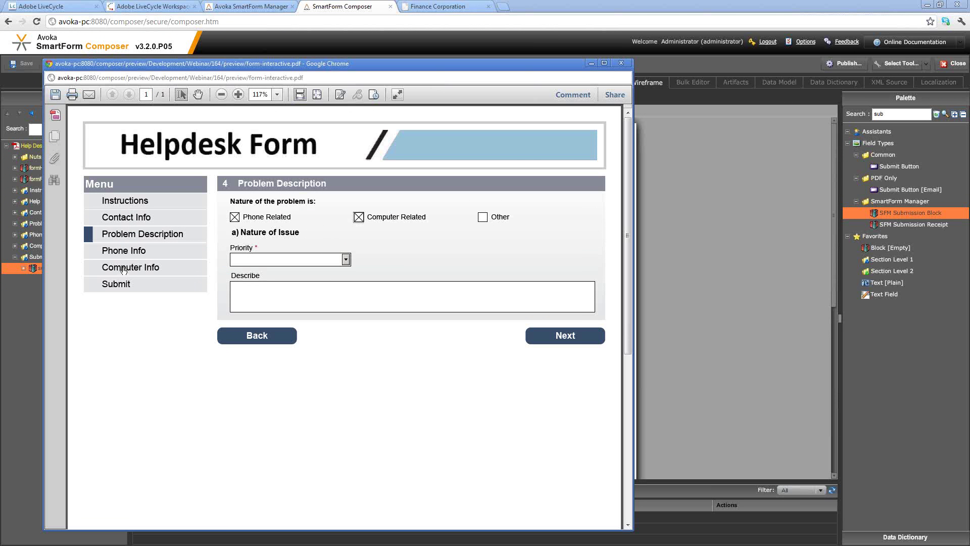
click(194, 264)
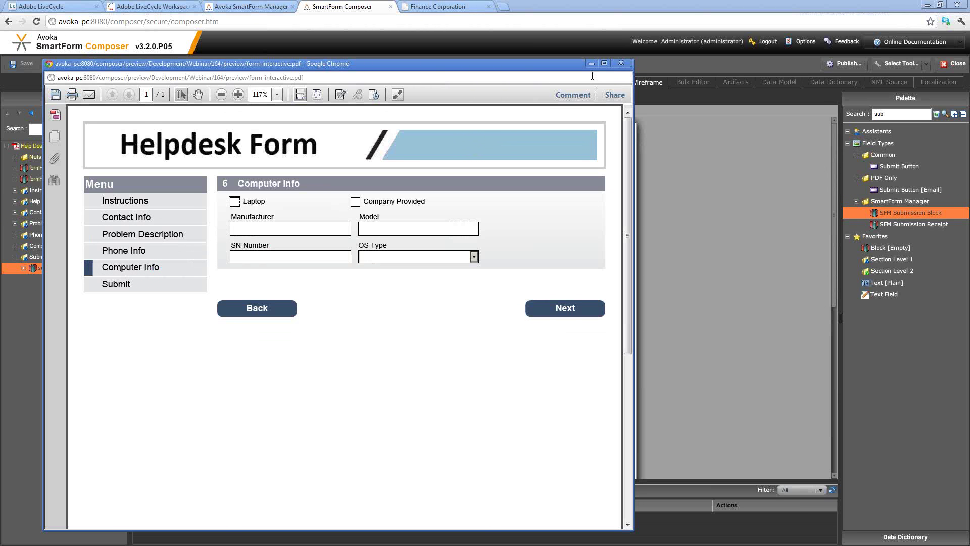
click(622, 64)
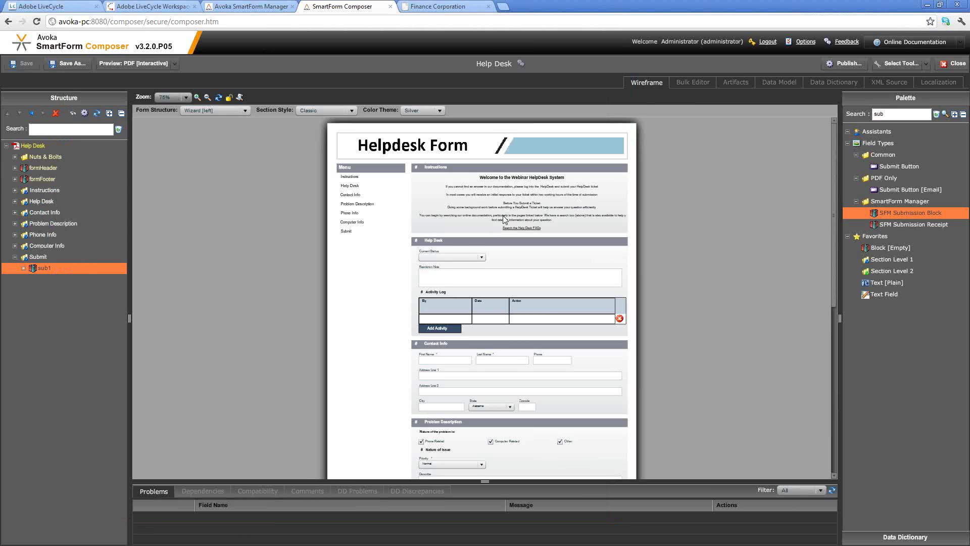
Step: List the Help Desk fields Current Status, Resolution Note and Activity Log, then view the form's artifacts
click(349, 187)
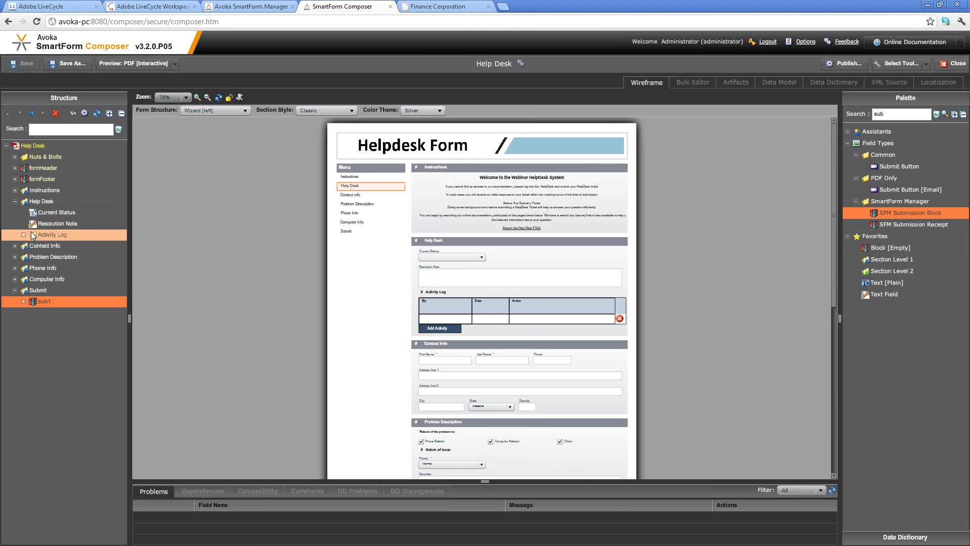
click(44, 214)
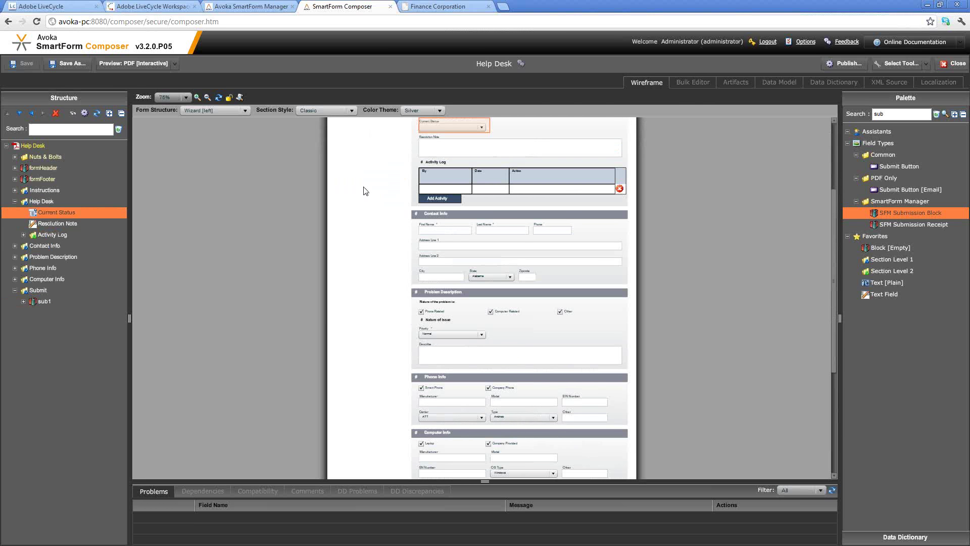
scroll(365, 192, up, 2)
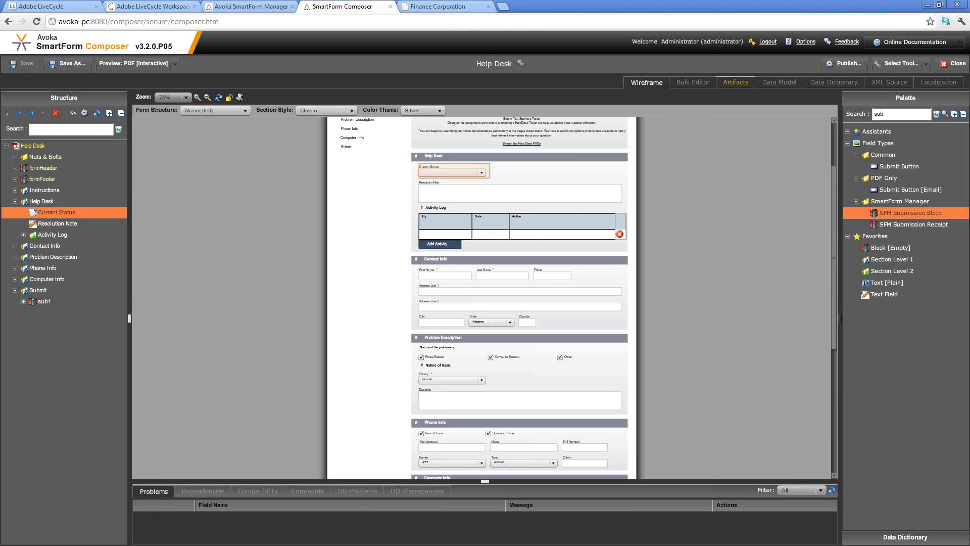
click(735, 82)
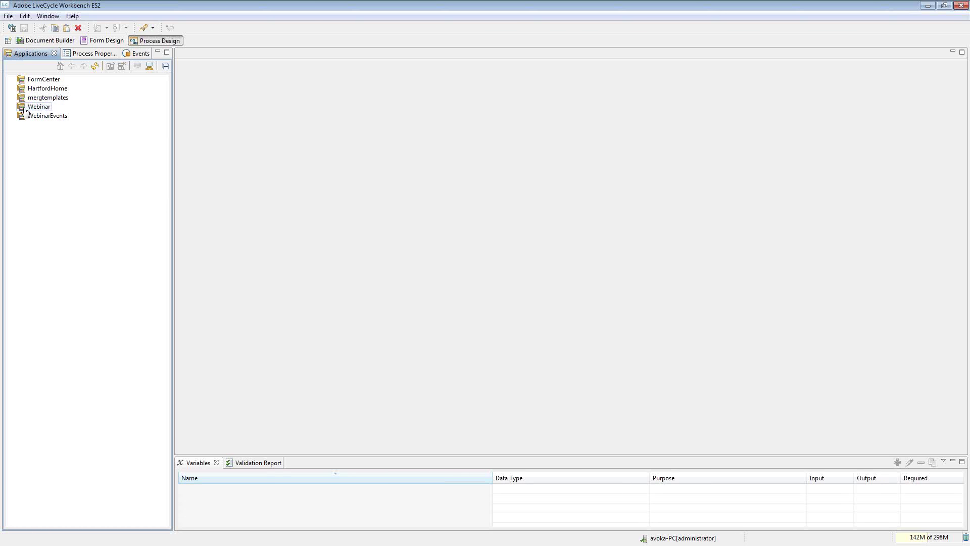
Step: Expand Webinar and Webinar/1.0 to show its Assets, Forms and Process > Help Desk items
click(37, 106)
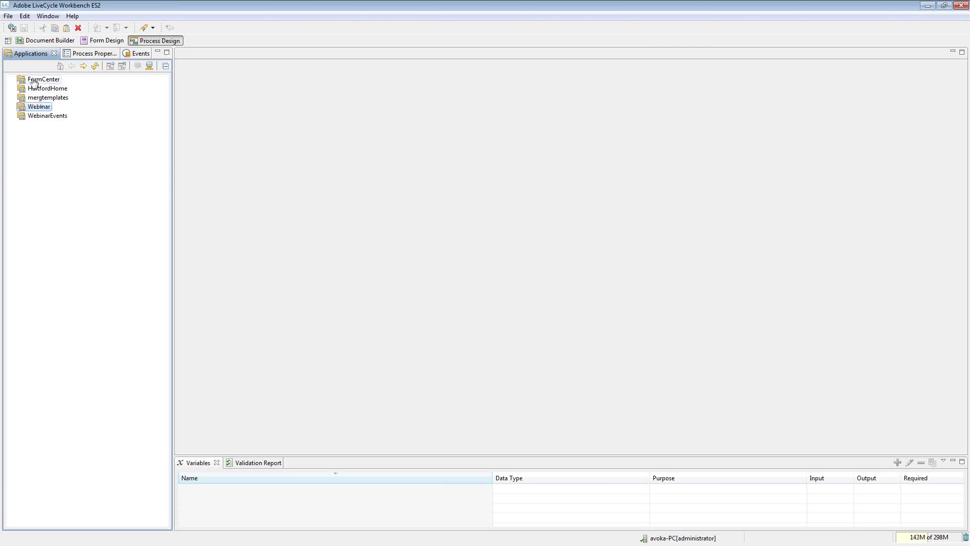
click(17, 106)
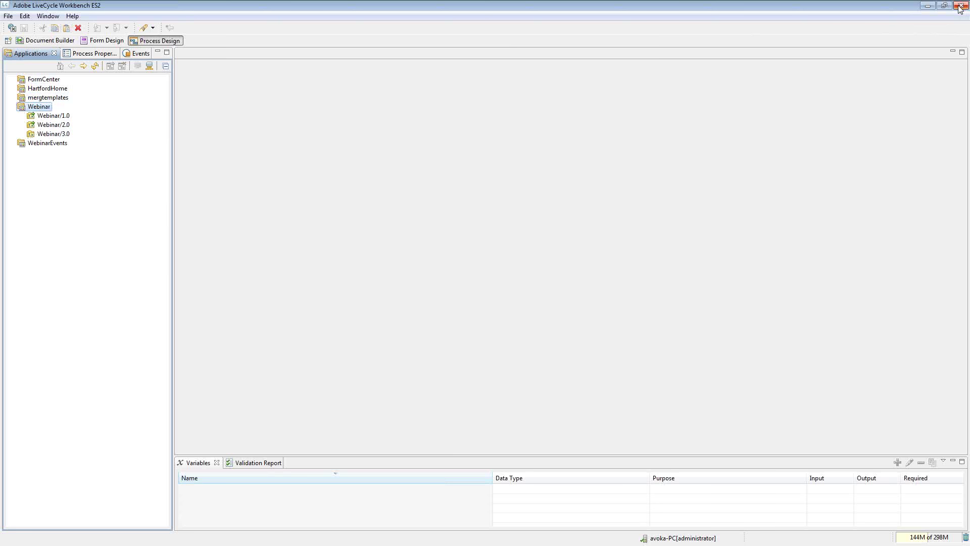
click(43, 120)
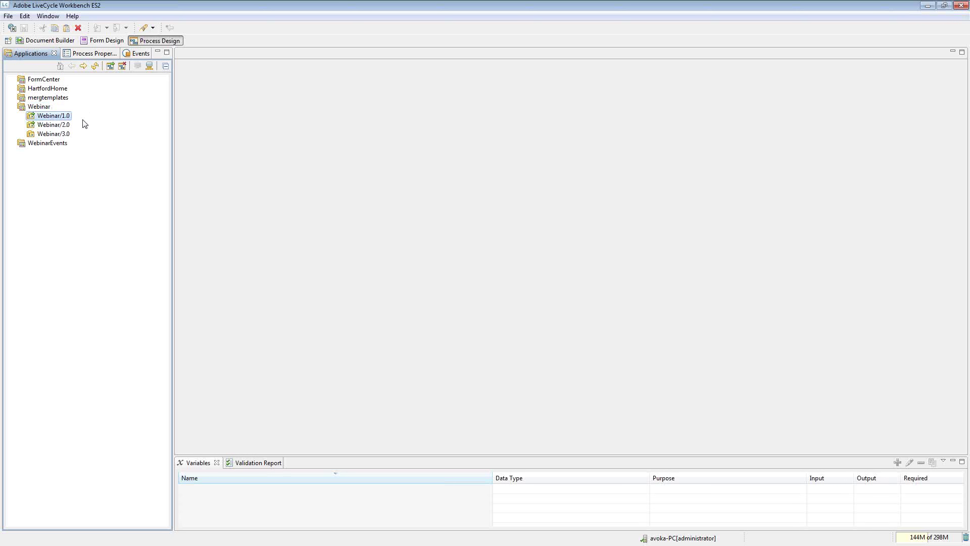
click(26, 117)
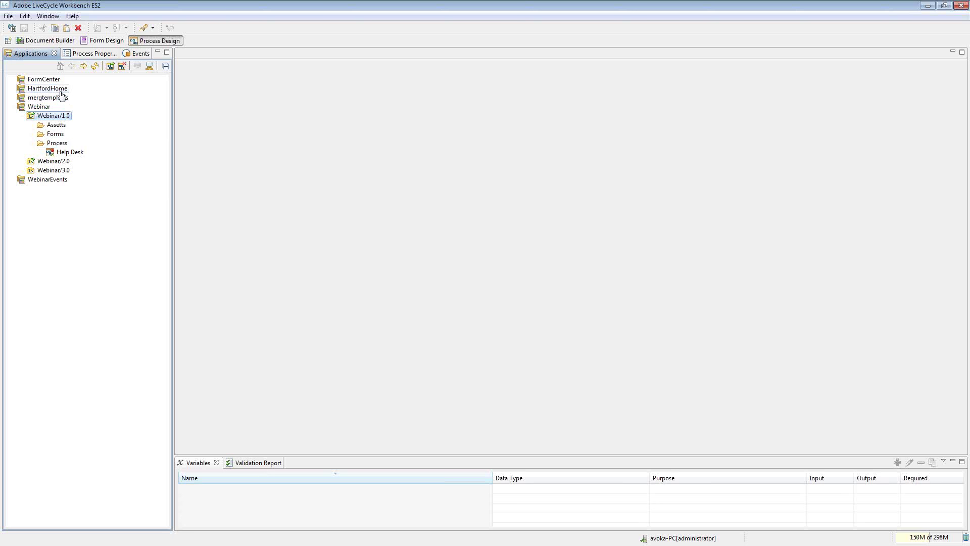
click(10, 18)
Step: Create a new application named WebDemo
mouse_move(101, 28)
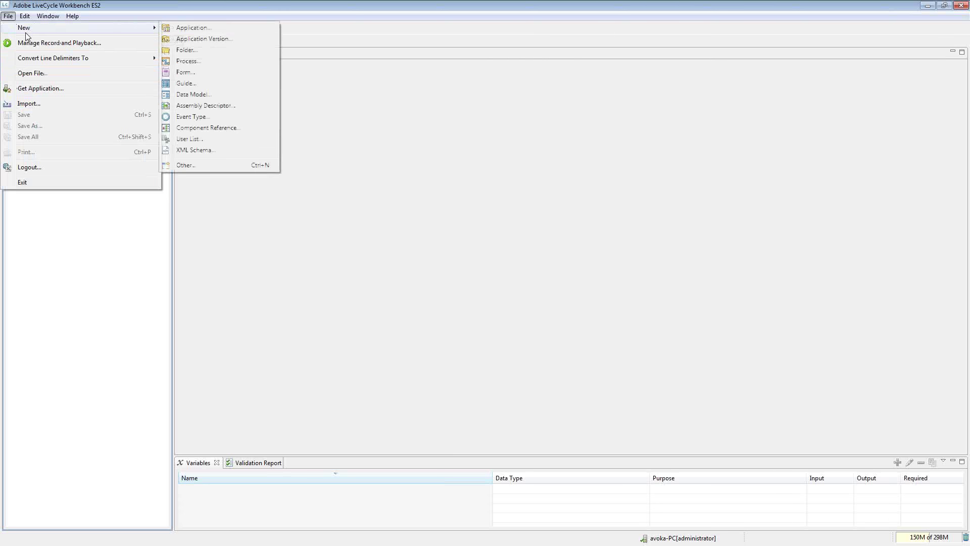
click(183, 29)
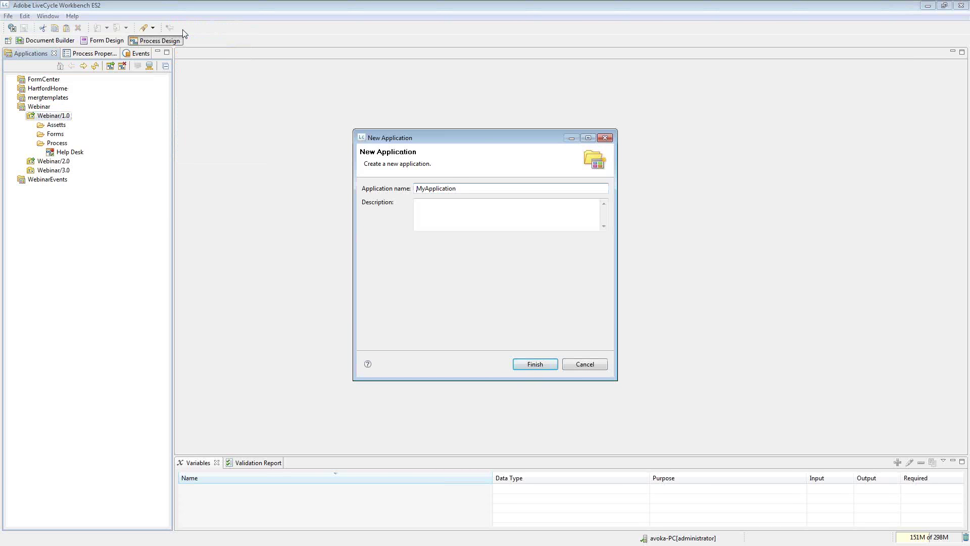
key(Delete)
key(Delete)
key(Delete)
key(Delete)
key(Delete)
key(Delete)
key(Delete)
key(Delete)
key(Delete)
key(Delete)
key(Delete)
key(Delete)
key(Delete)
text(WebDemo)
click(530, 365)
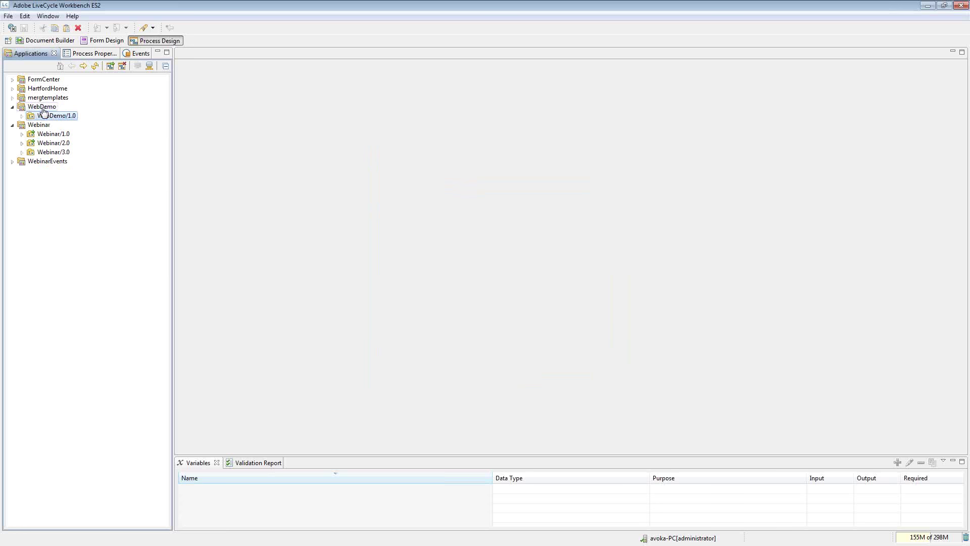
Step: Add Forms, Assetts and Process folders under WebDemo/1.0
right_click(43, 120)
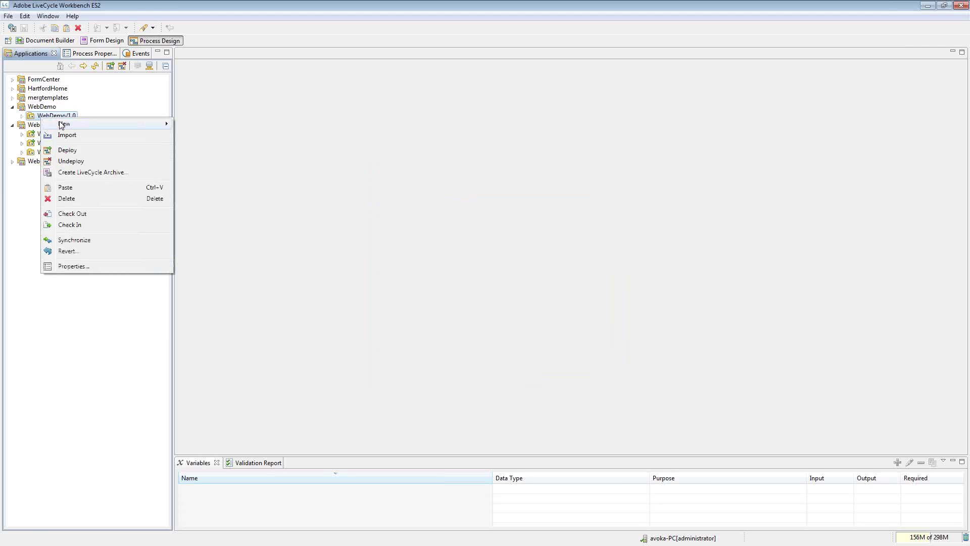
mouse_move(60, 123)
click(192, 146)
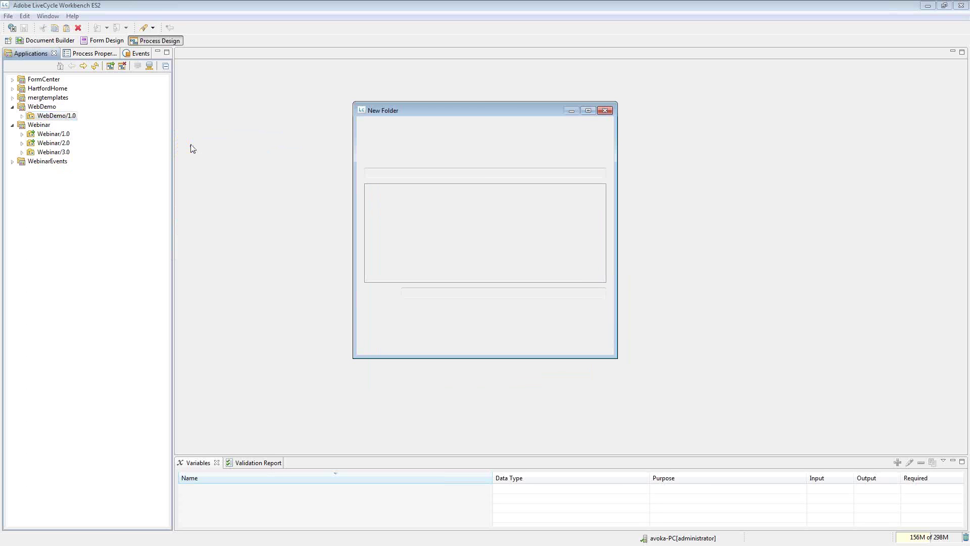
text(Forms)
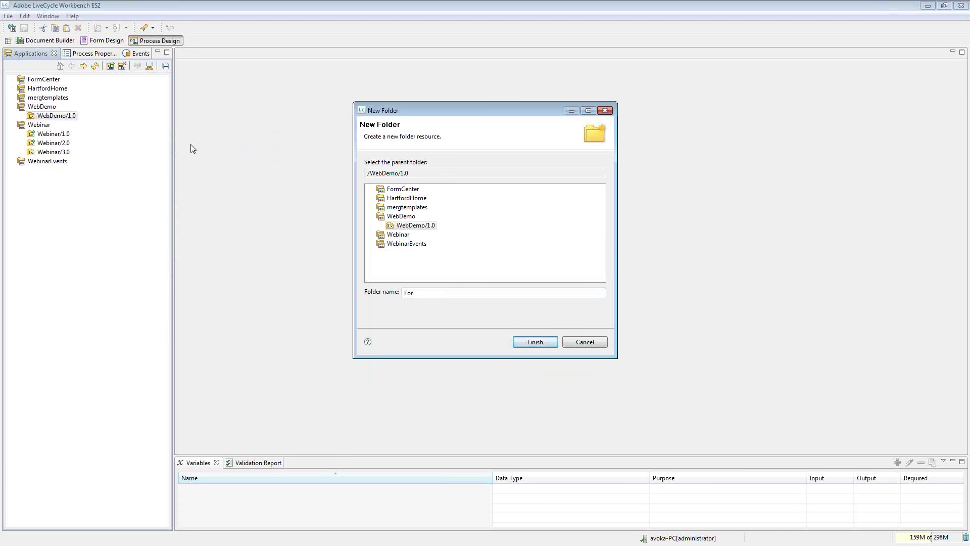
click(530, 343)
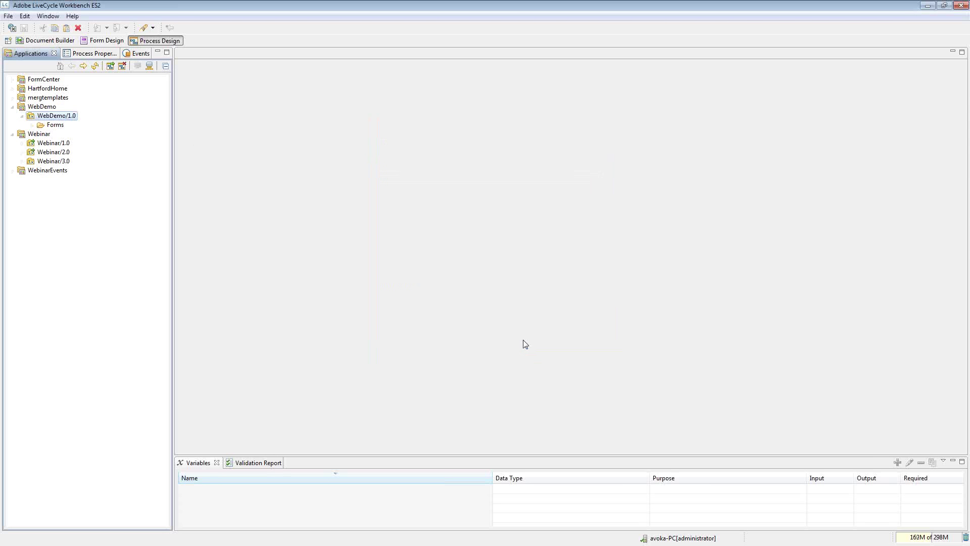
right_click(50, 118)
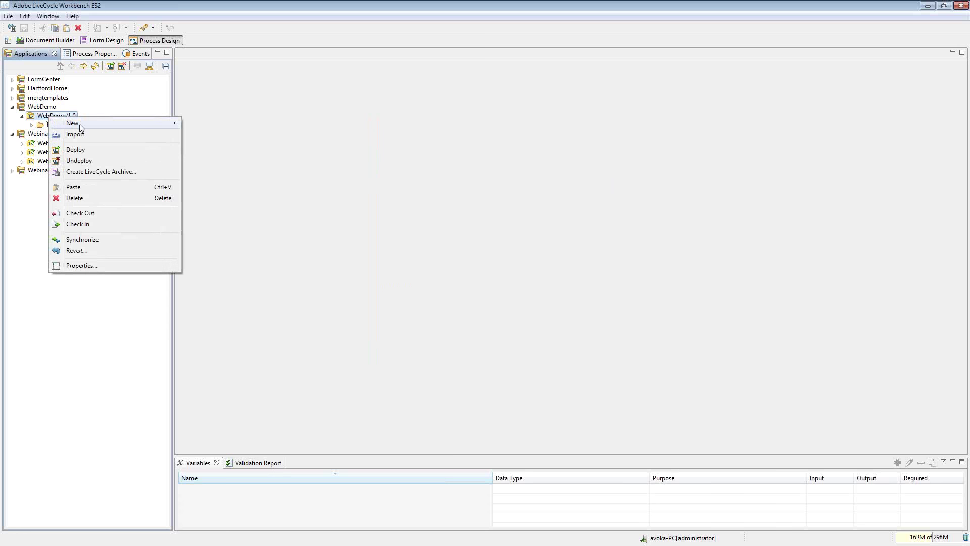
mouse_move(79, 125)
click(226, 147)
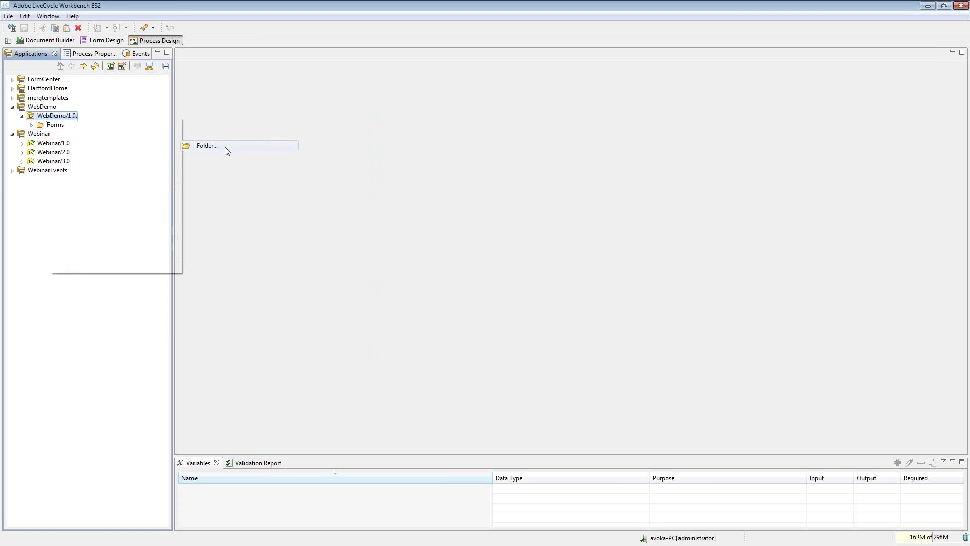
text(Assetts)
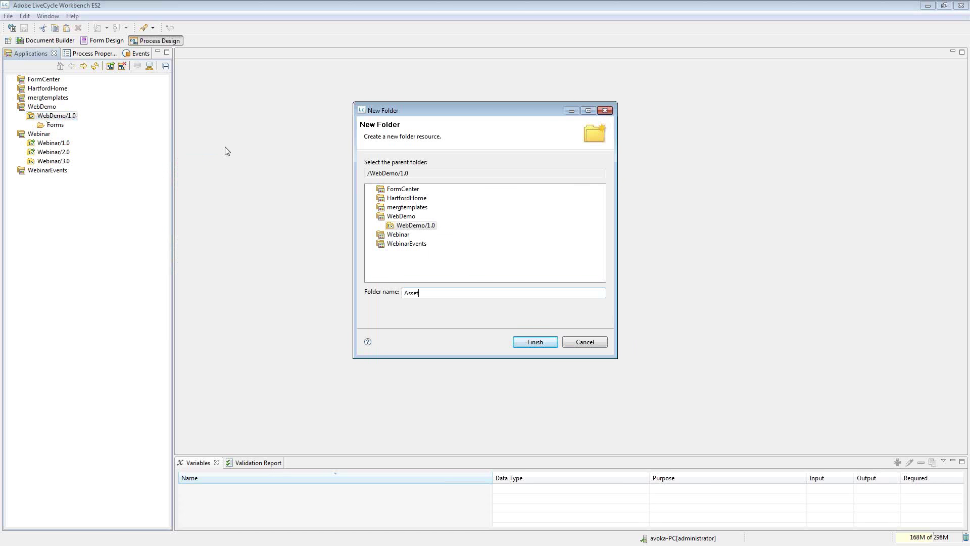
click(520, 340)
right_click(54, 117)
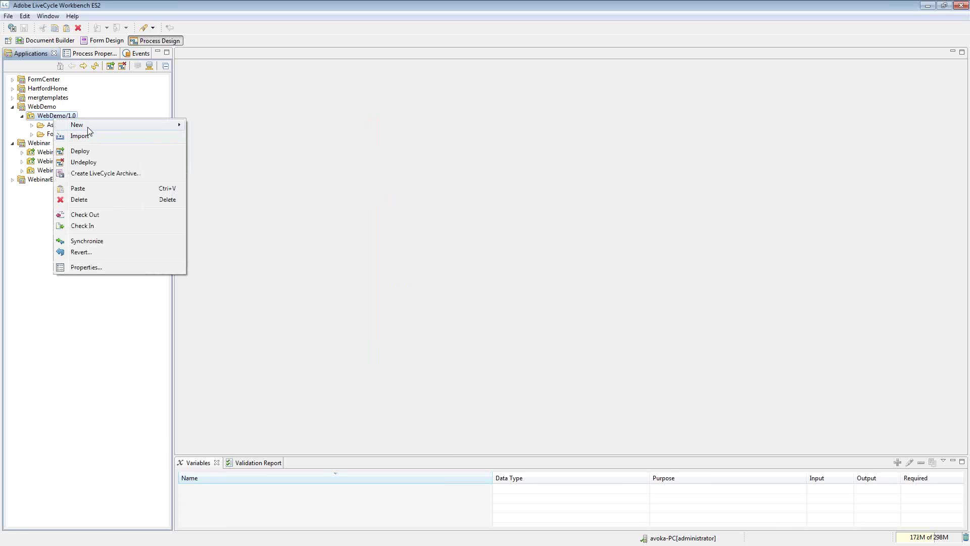
mouse_move(87, 127)
click(224, 150)
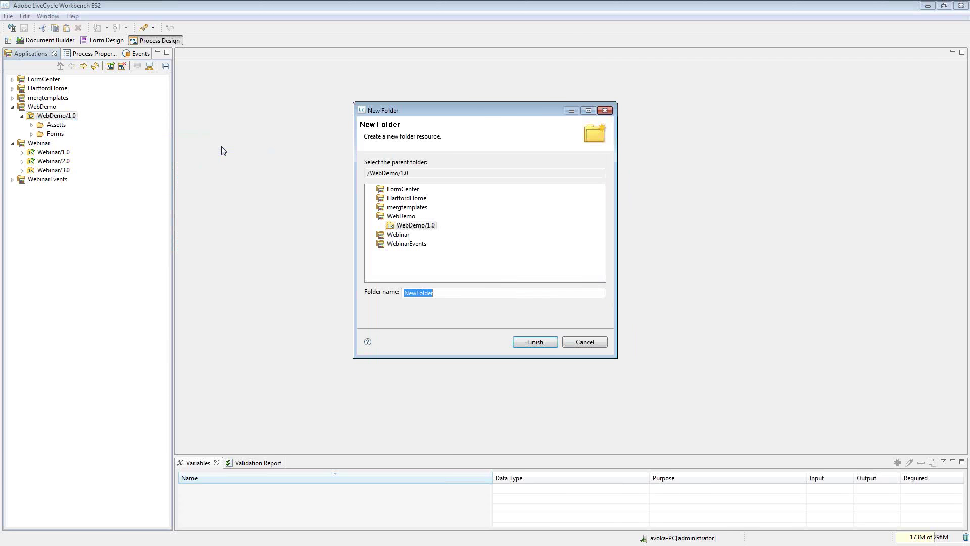
text(Proc)
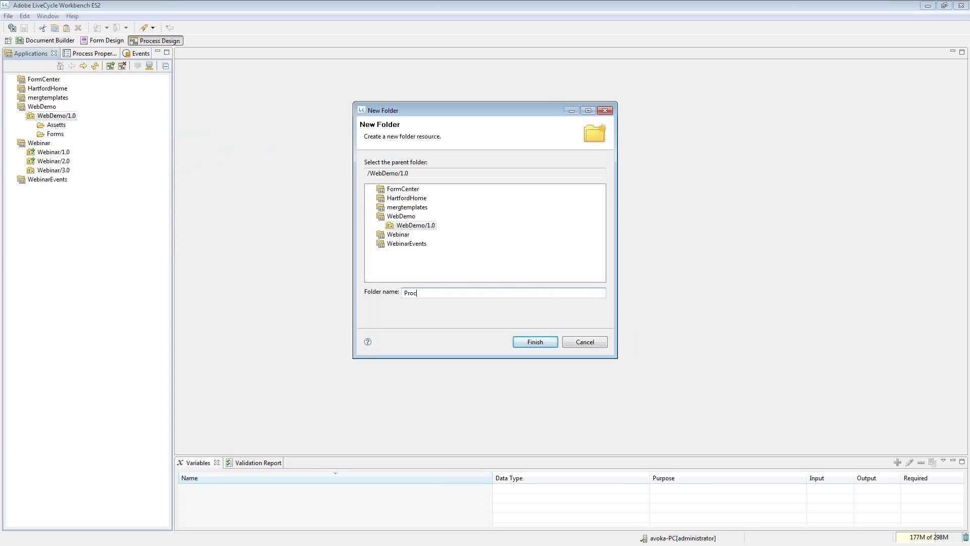
text(ess)
click(536, 342)
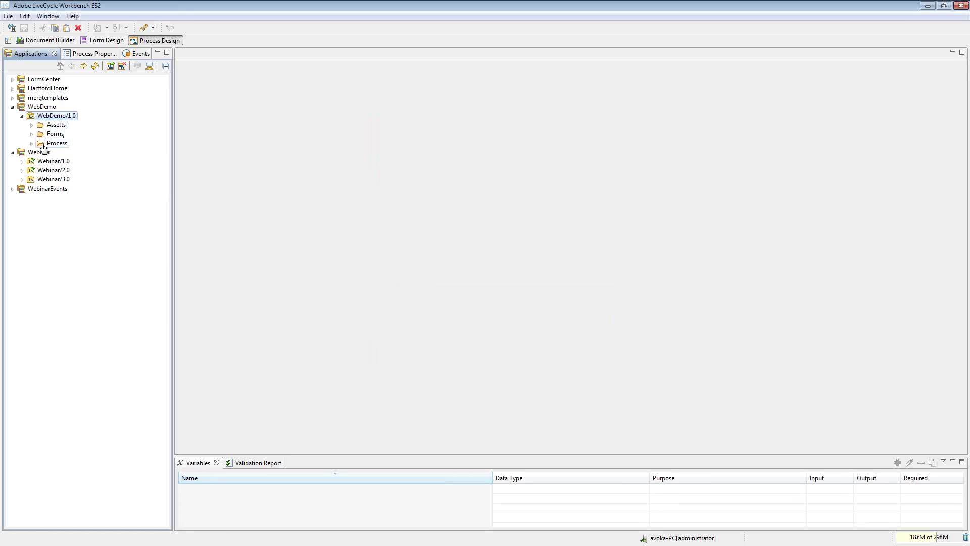
Step: Start a new process, NewProcess1, in the WebDemo/1.0 Process folder
click(53, 144)
right_click(58, 144)
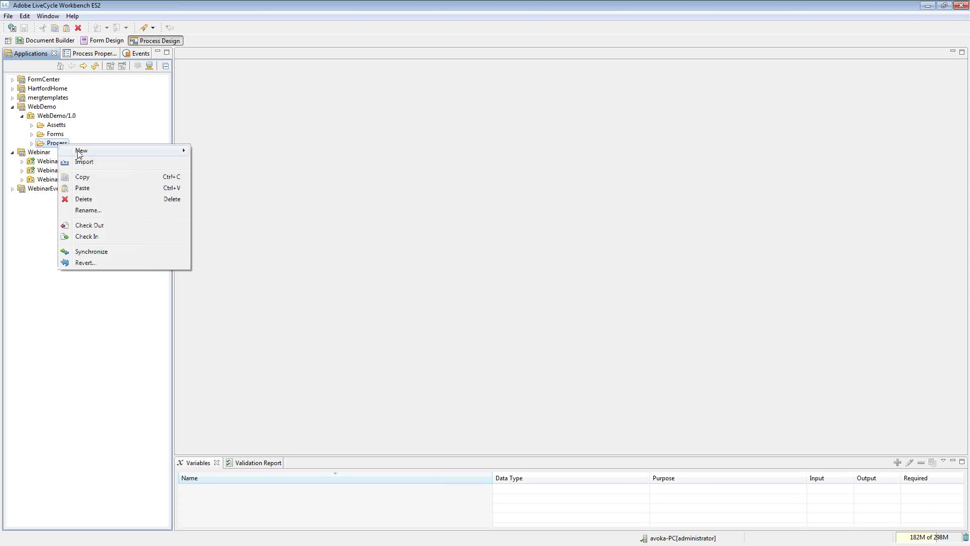
mouse_move(79, 153)
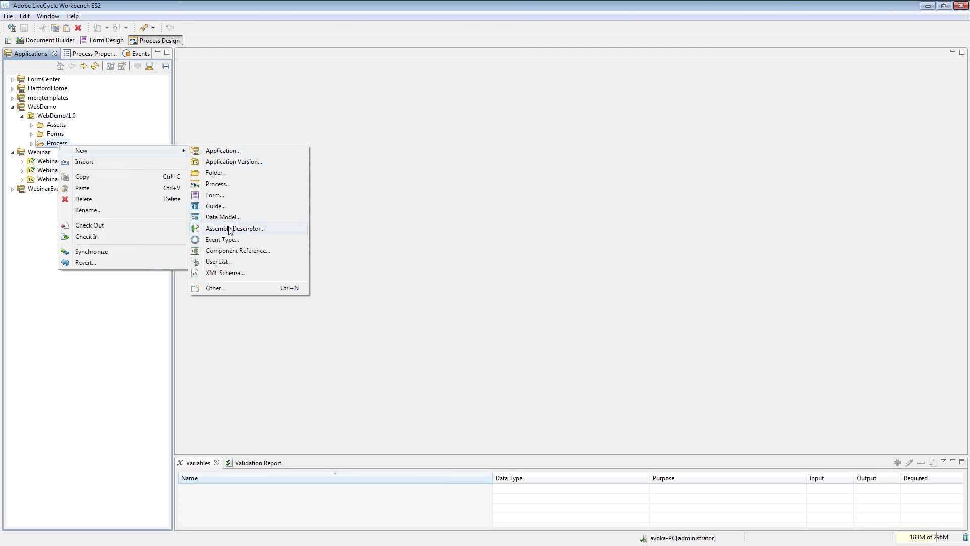
click(216, 184)
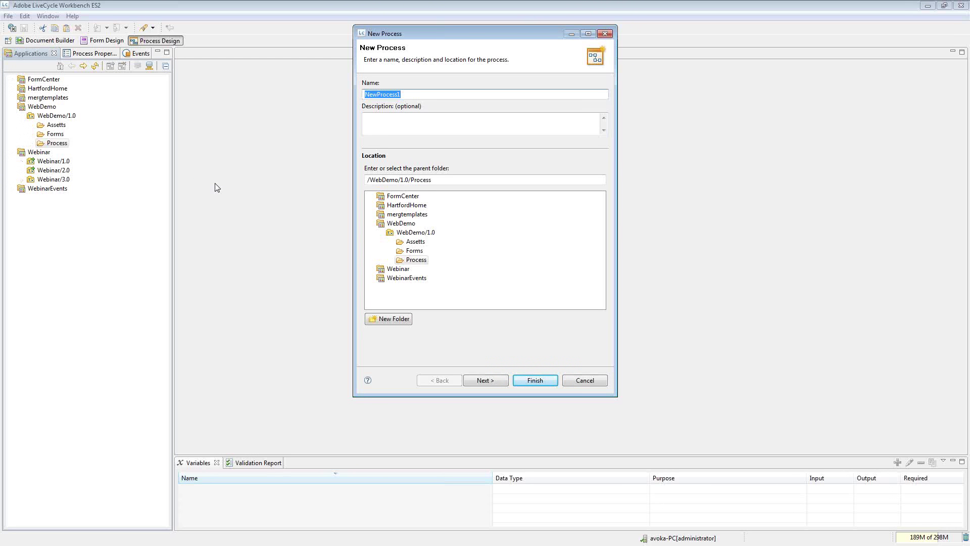
Step: Finish creating NewProcess1 and rename its swimlane to Cutomer with height 200
click(485, 380)
click(533, 381)
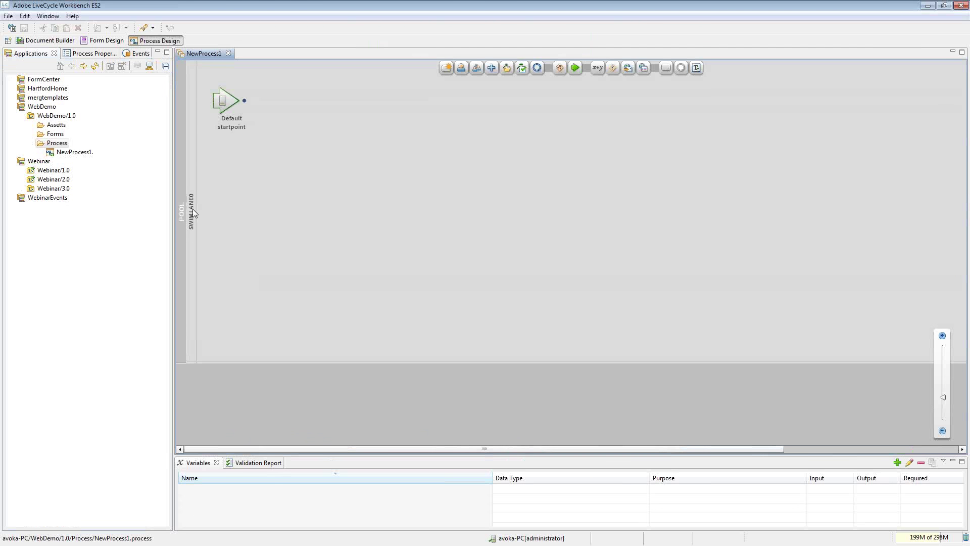
double_click(193, 213)
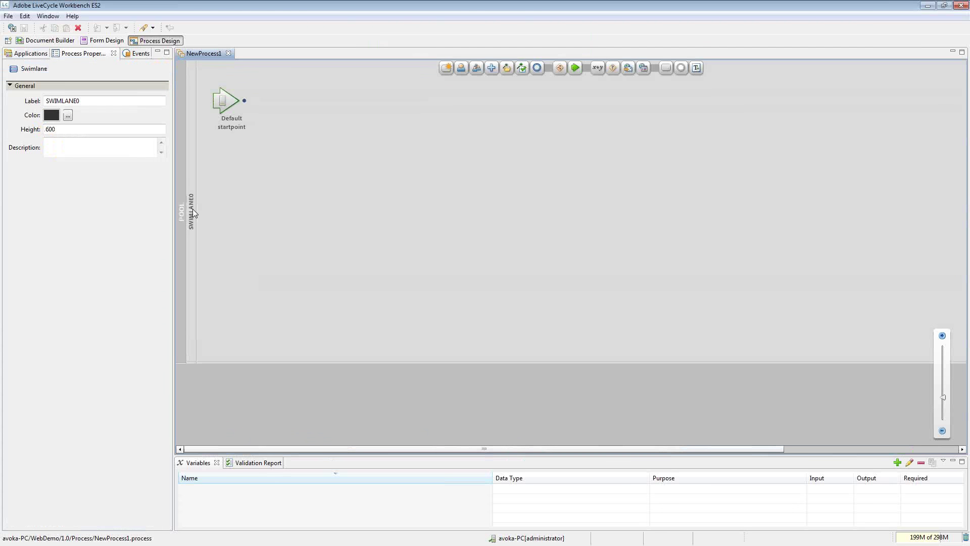
double_click(86, 103)
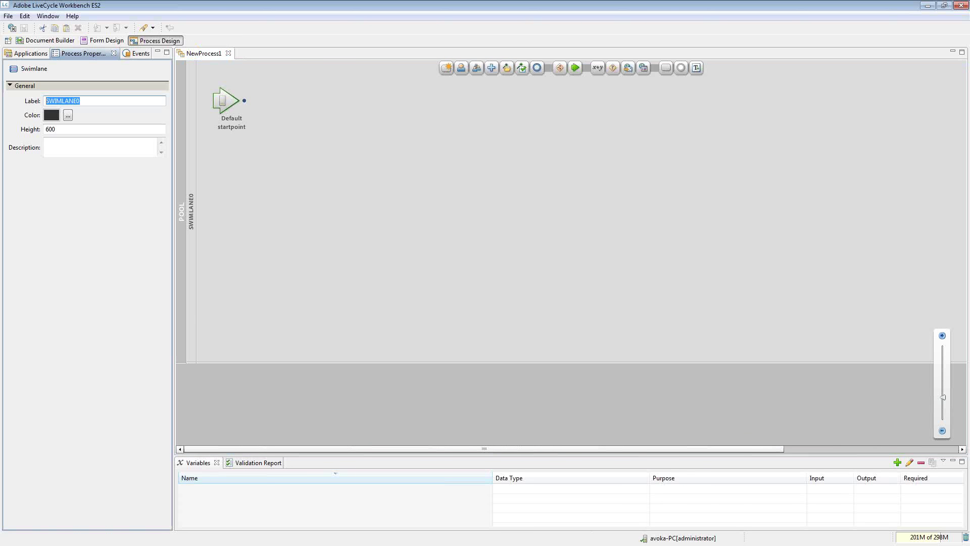
text(Cutomer)
key(Tab)
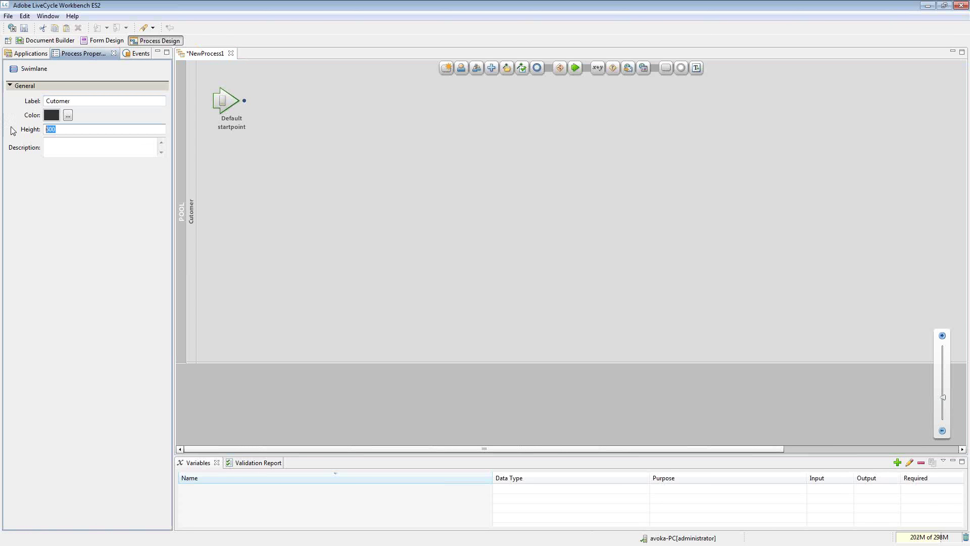
text(200)
key(Tab)
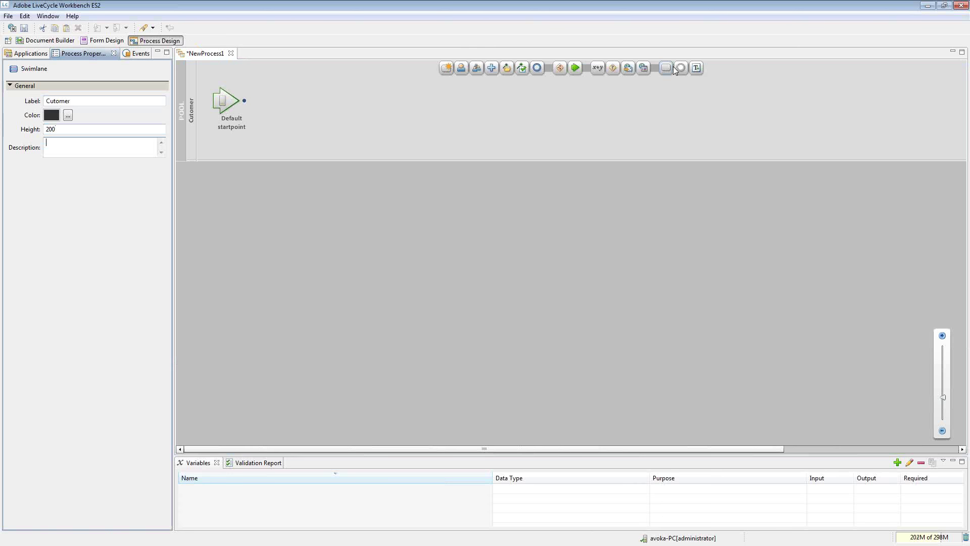
Step: Add a 'Fills out form' activity after the Default startpoint and adjust the lane layout
drag(667, 68, 332, 113)
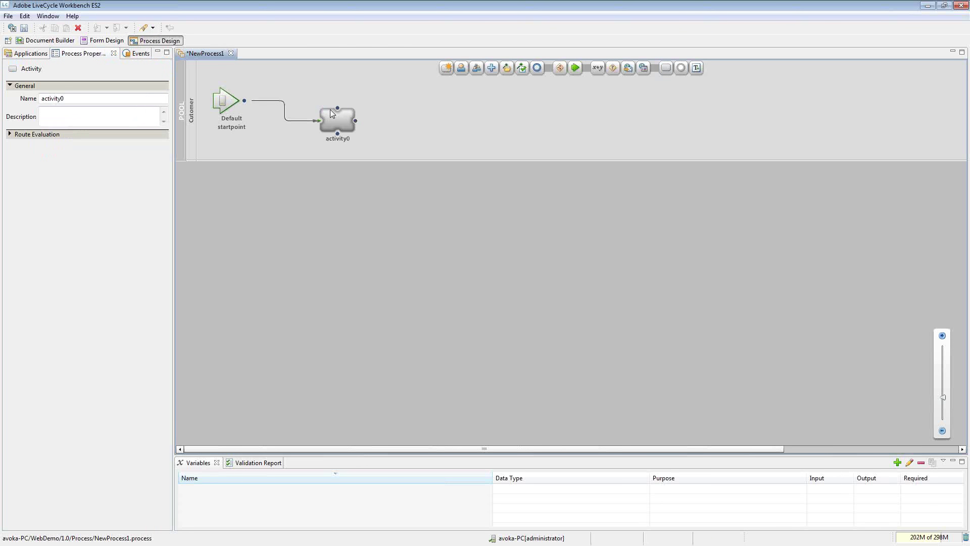
double_click(118, 99)
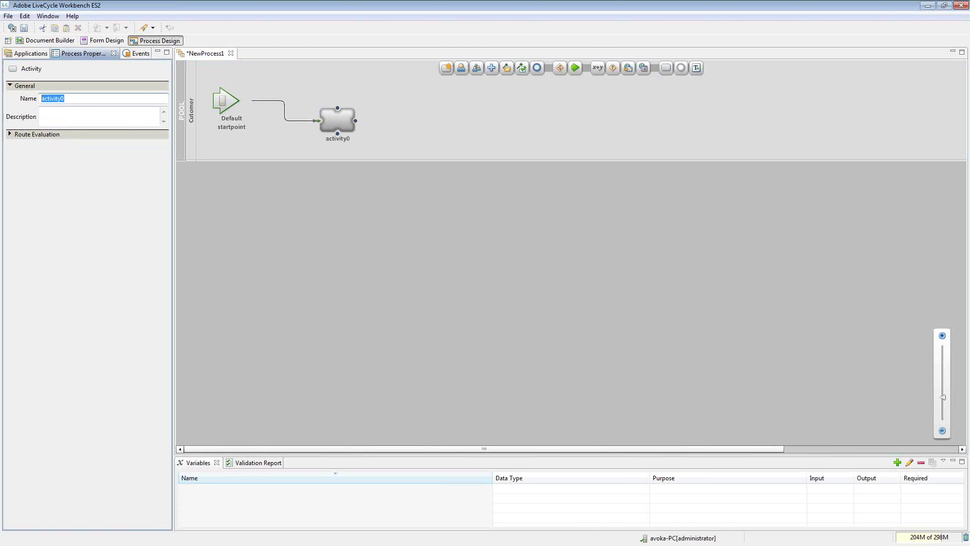
text(Fills out form)
key(Tab)
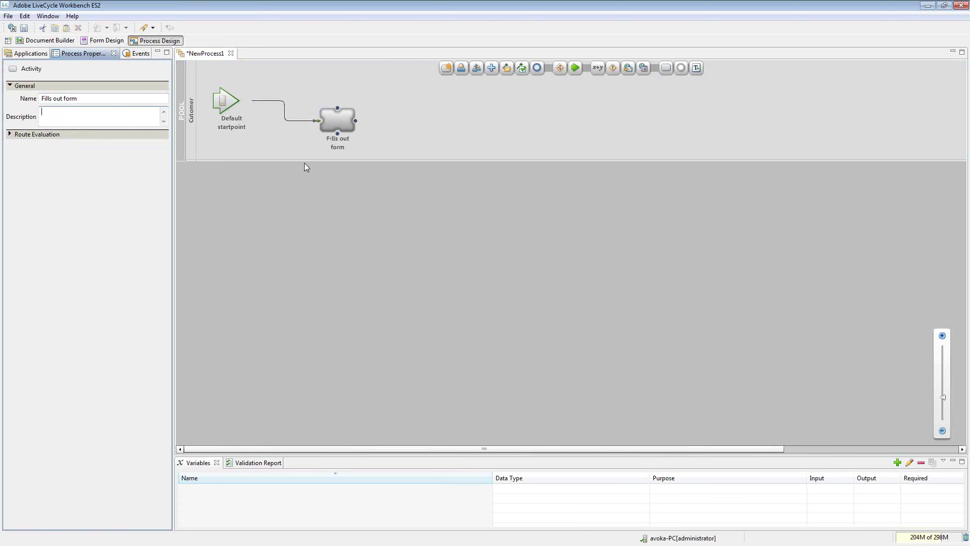
drag(302, 160, 300, 190)
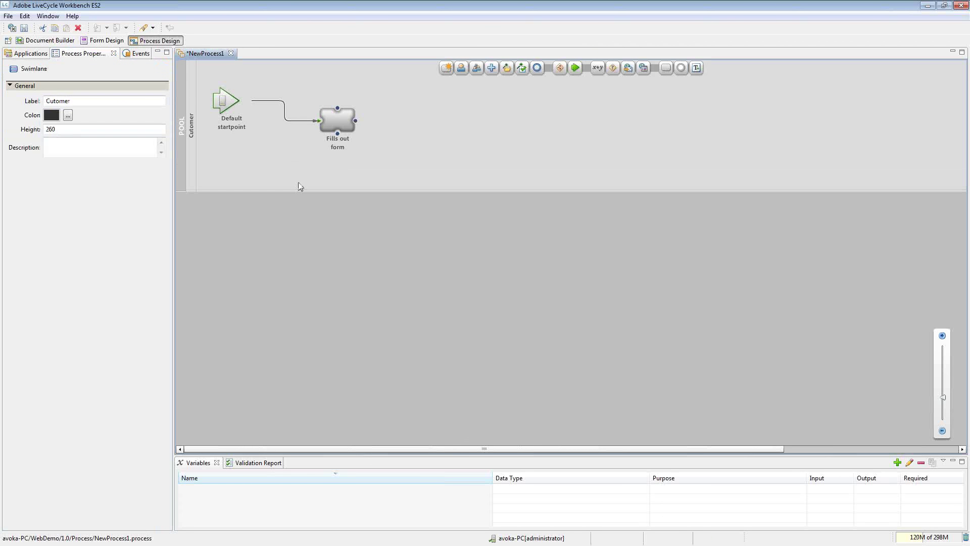
drag(227, 101, 252, 121)
click(366, 139)
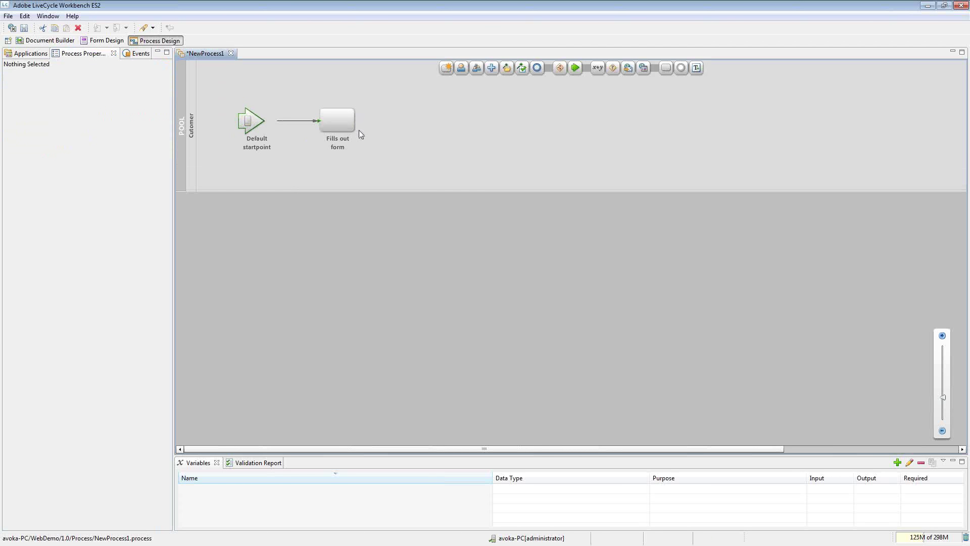
click(340, 125)
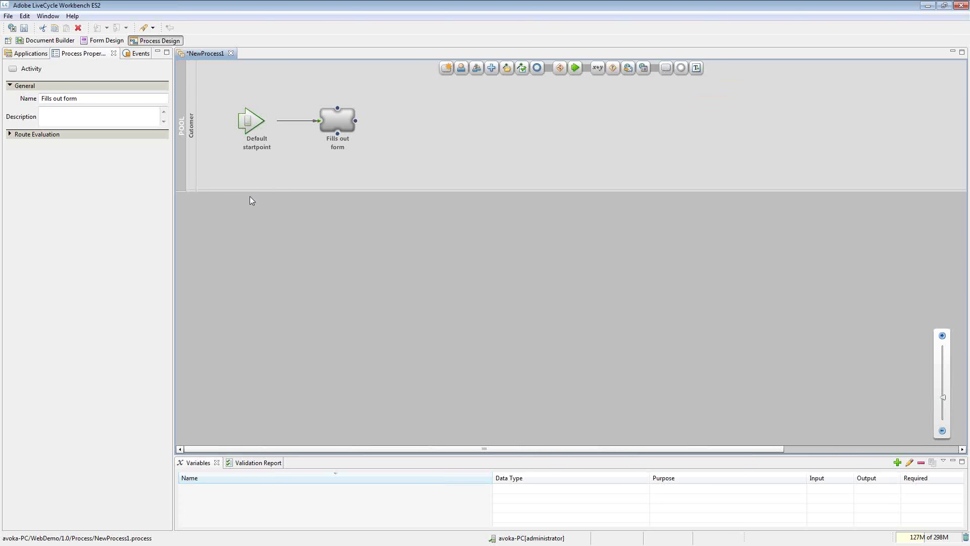
Step: Insert a Helpdesk swimlane, height 200, below Cutomer and drop a new activity into it
right_click(192, 186)
mouse_move(261, 202)
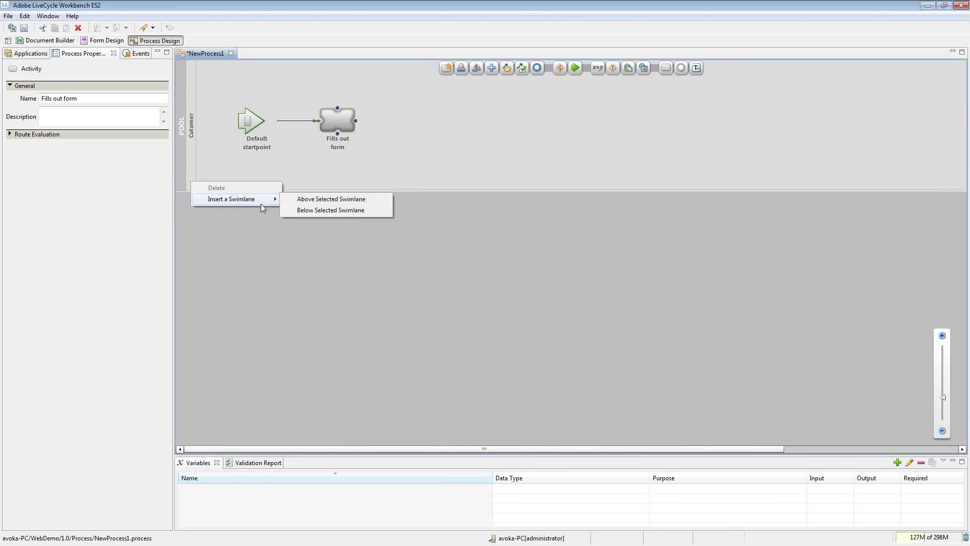
click(307, 210)
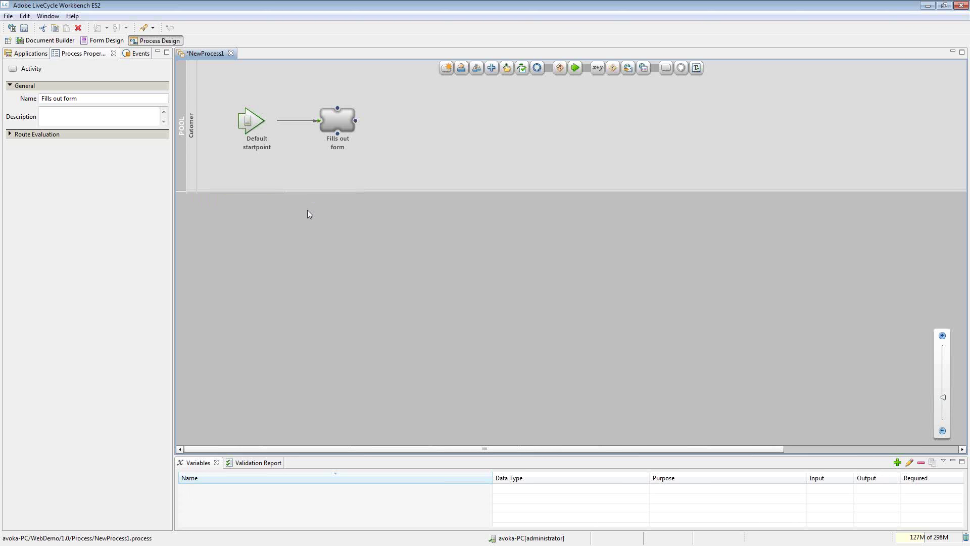
double_click(107, 101)
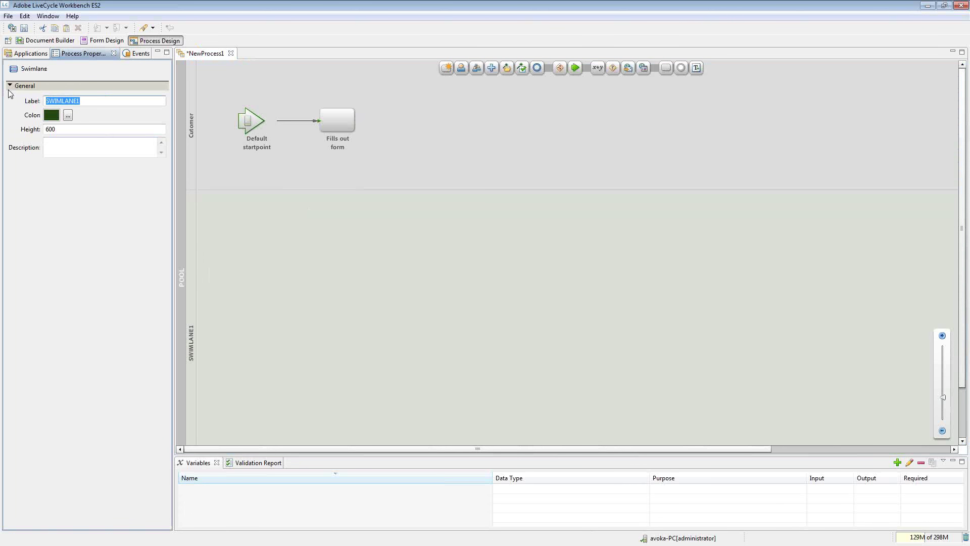
text(Helpdesk)
double_click(70, 129)
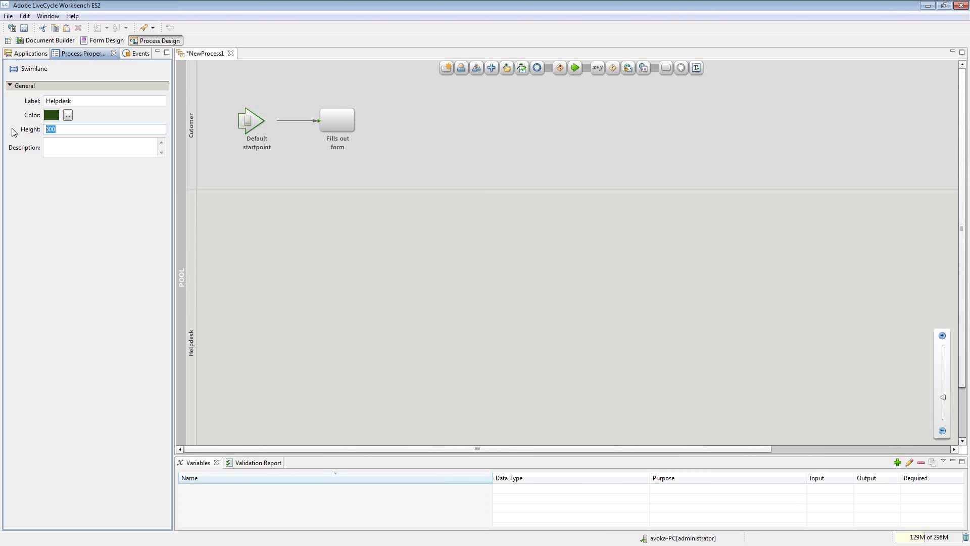
text(200)
key(Tab)
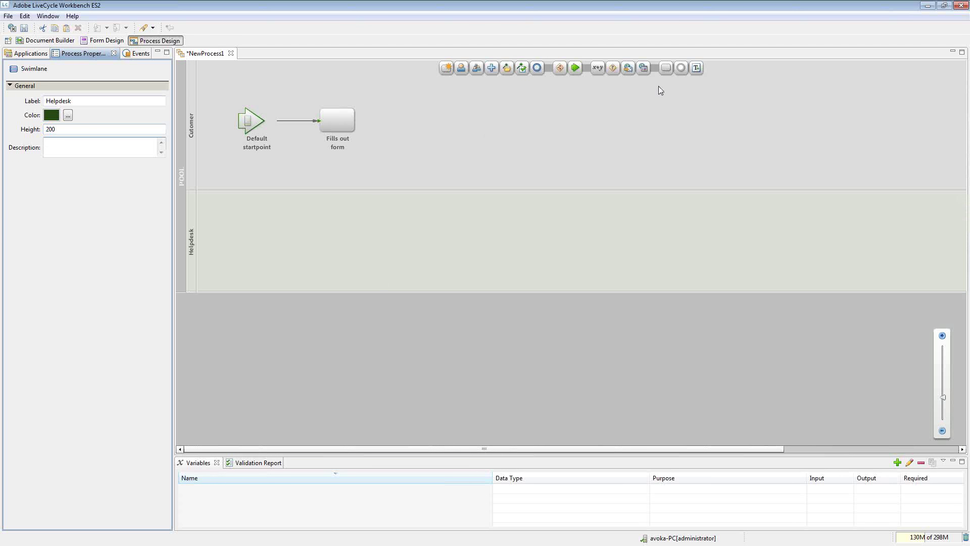
drag(667, 68, 382, 226)
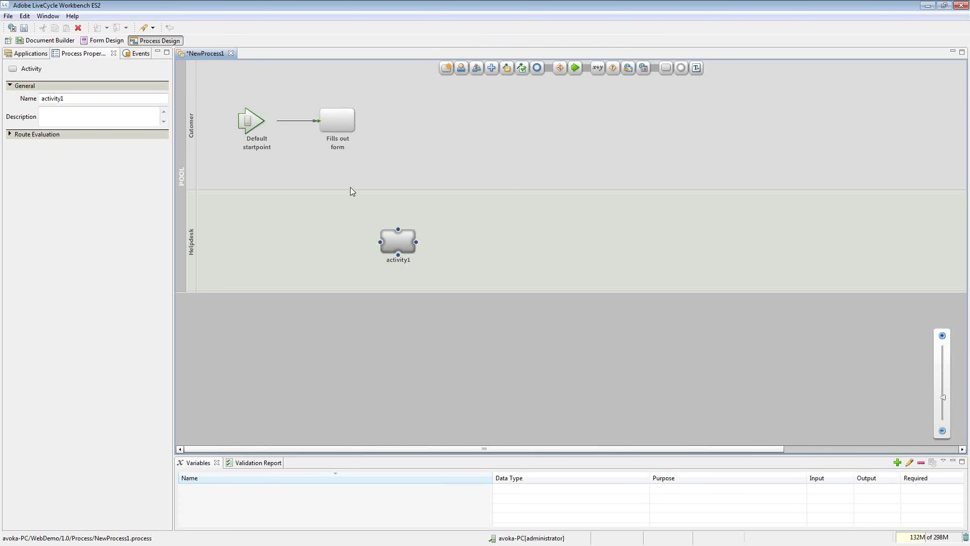
Step: Rename the Helpdesk activity to Level 1 and route 'Fills out form' to it
drag(126, 96, 26, 89)
text(Level)
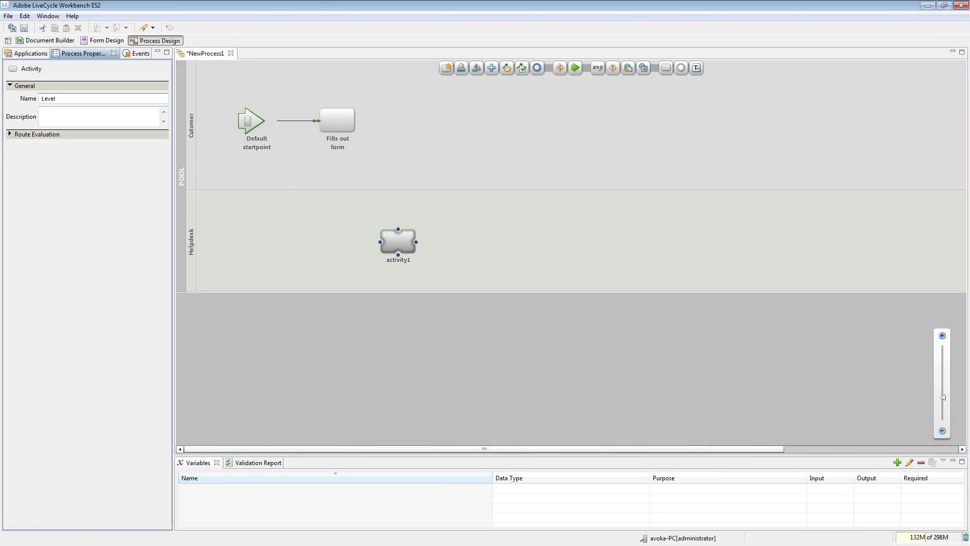
text( 1)
click(238, 201)
drag(398, 244, 378, 229)
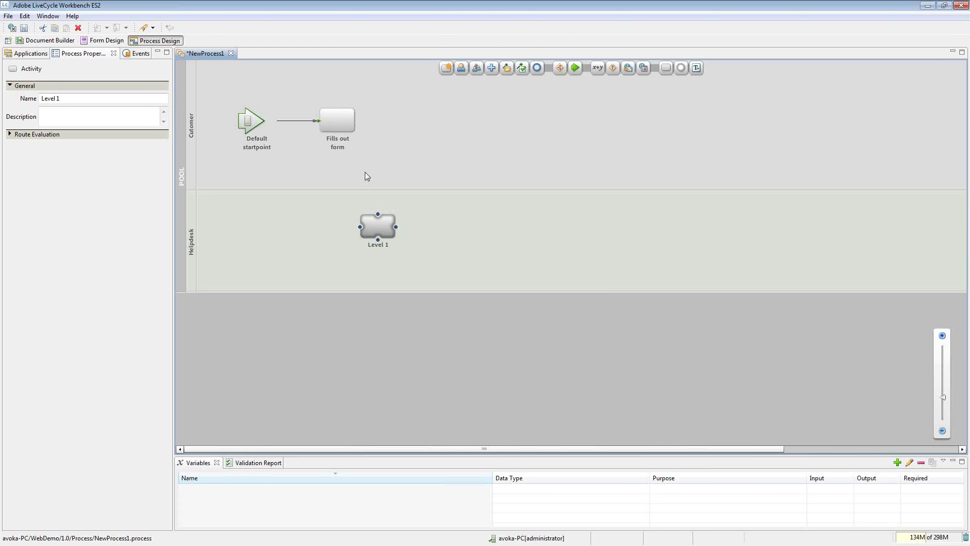
drag(353, 122, 395, 232)
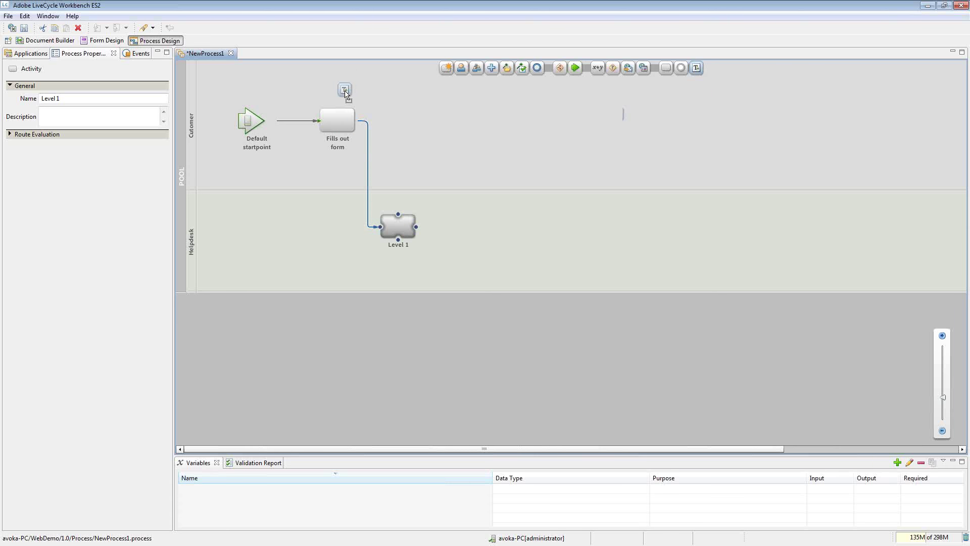
Step: Add a text annotation reading 'My not' above the Fills out form activity
click(352, 95)
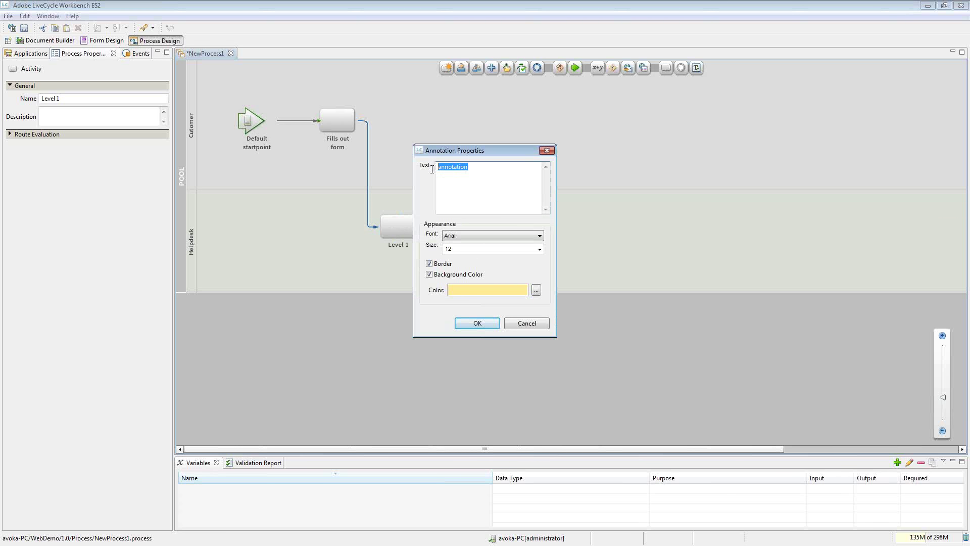
text(My not)
click(477, 323)
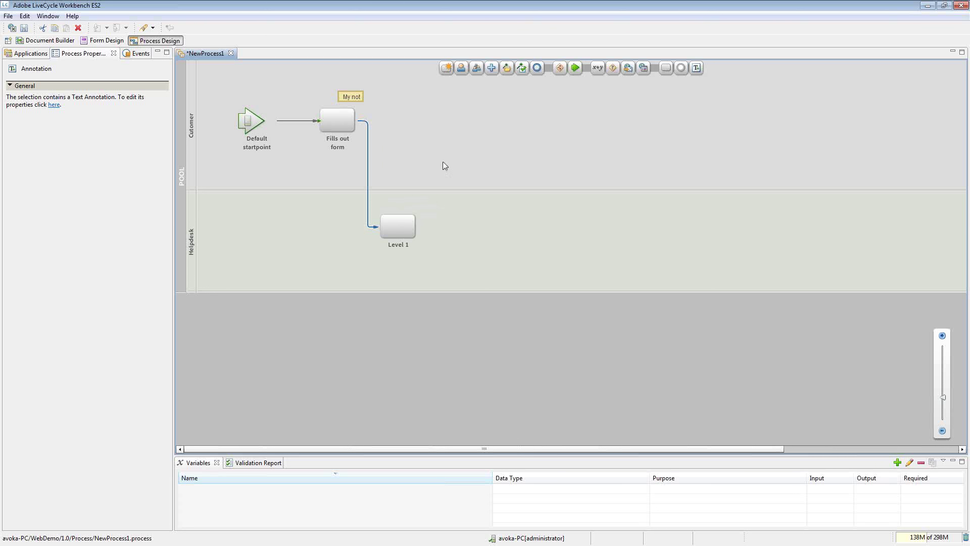
mouse_move(354, 127)
Step: Replace Level 1 with a UserServiceV2 Assign Task operation, accepting the confirmation prompts
click(399, 231)
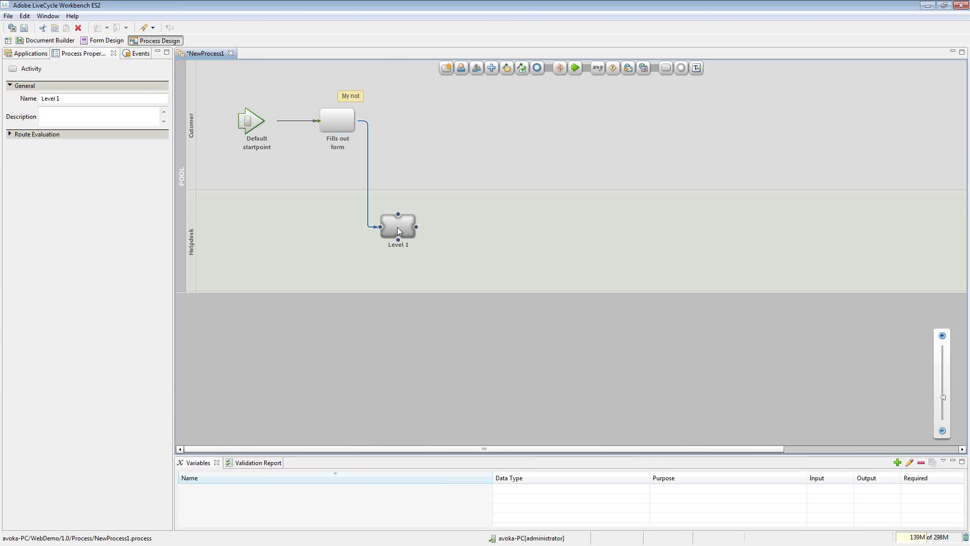
right_click(399, 231)
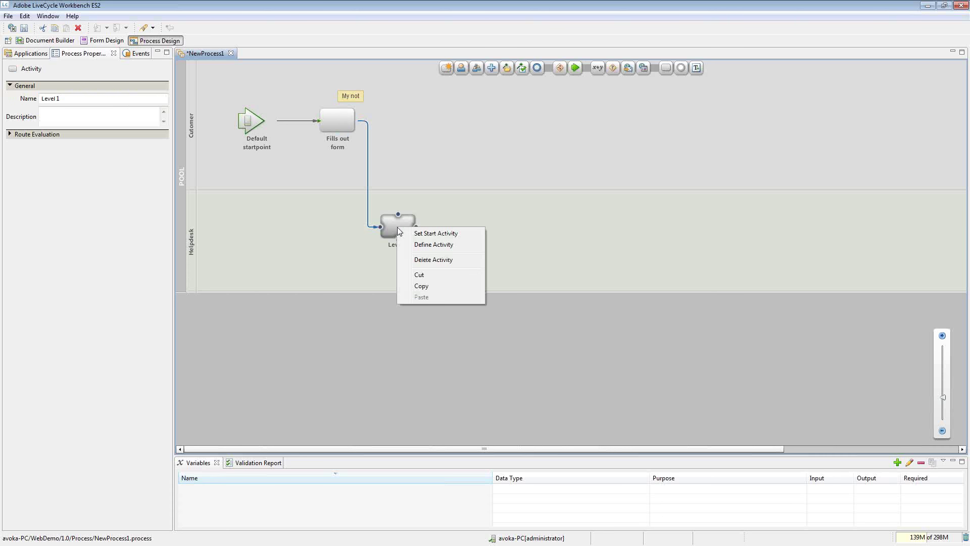
click(438, 244)
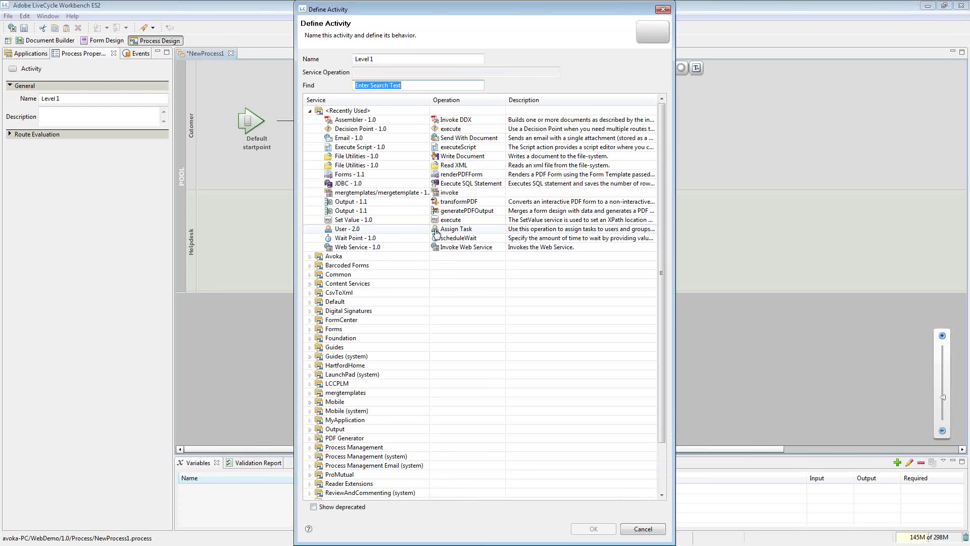
double_click(360, 230)
click(537, 287)
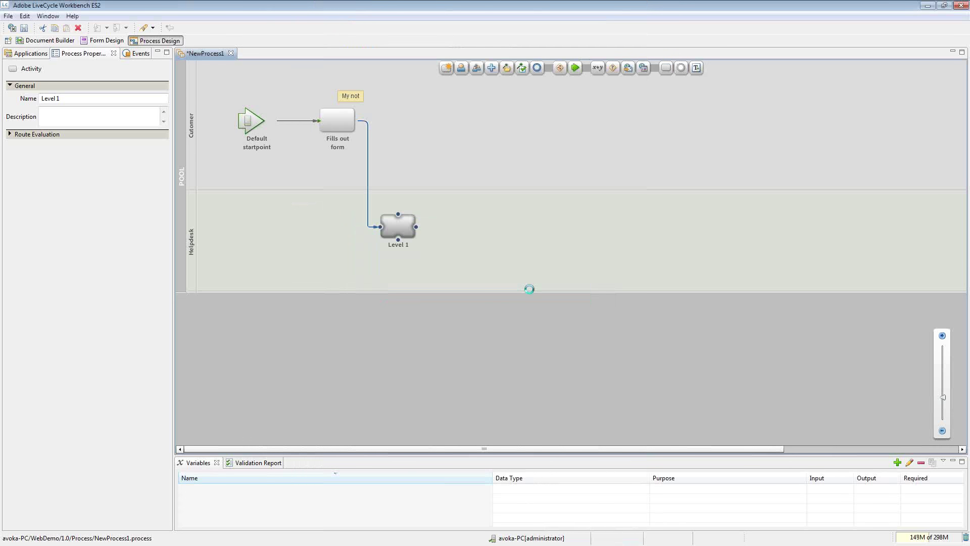
click(538, 283)
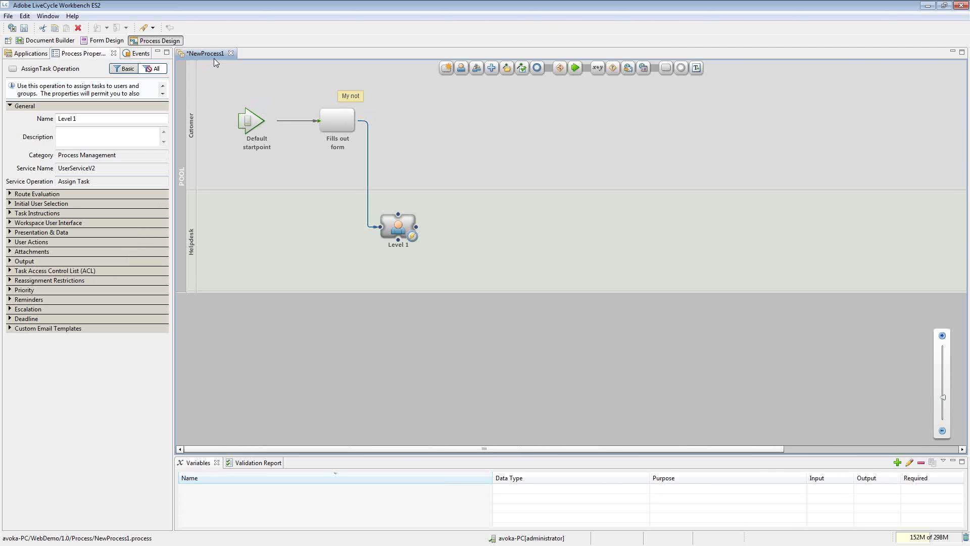
Step: Close NewProcess1 without saving and open Webinar/1.0's Help Desk process
click(230, 53)
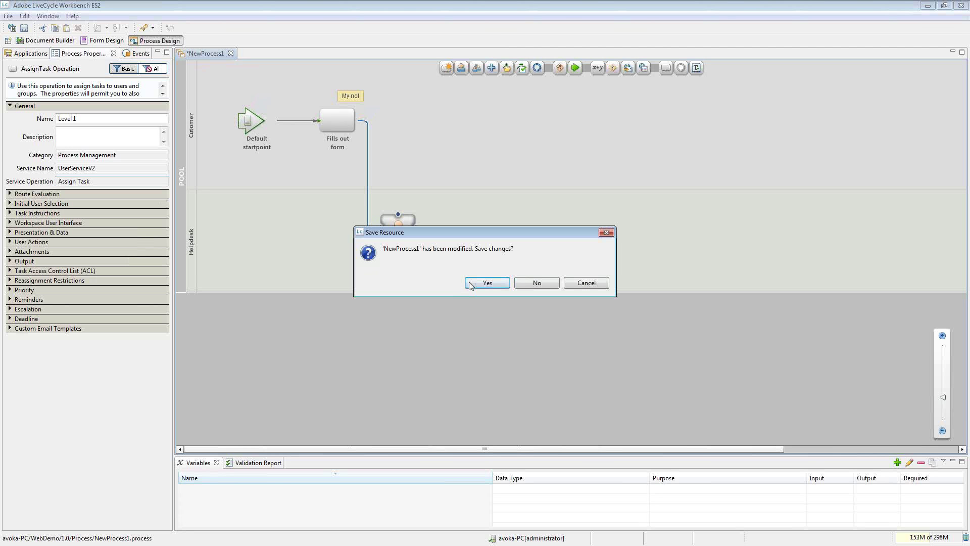
click(535, 283)
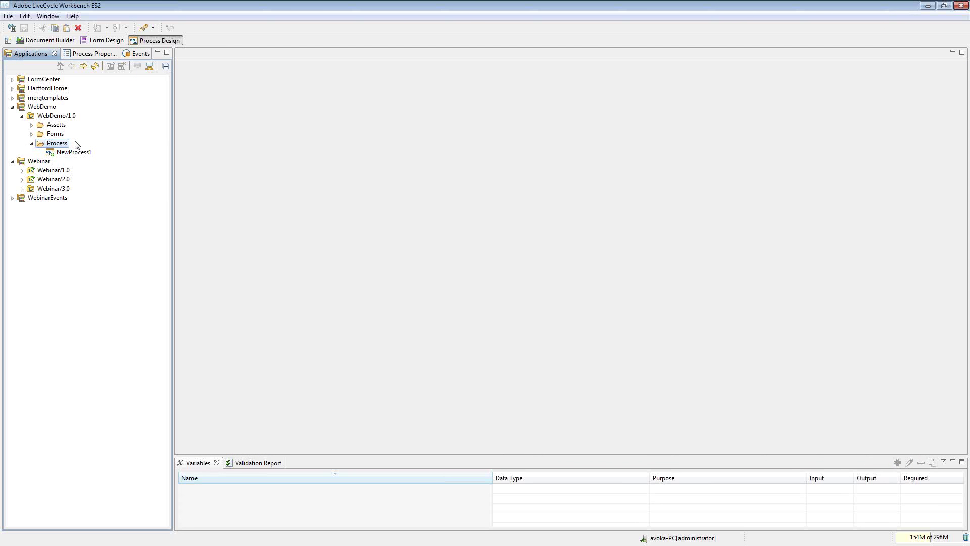
click(12, 107)
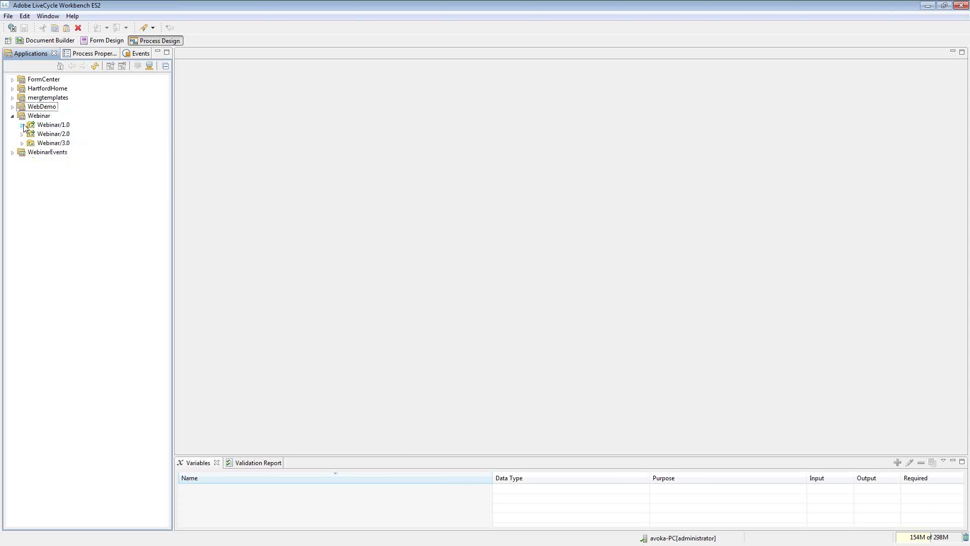
click(22, 124)
click(31, 152)
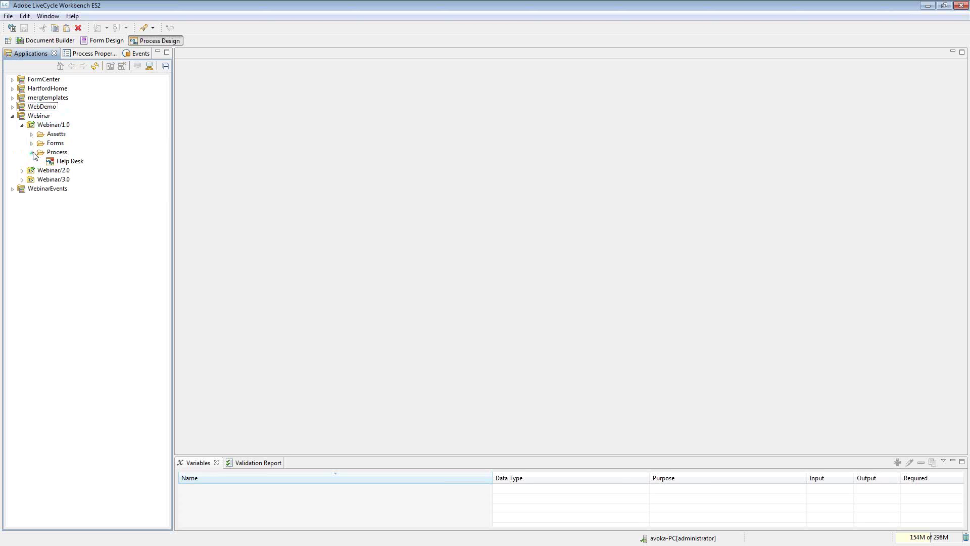
double_click(64, 163)
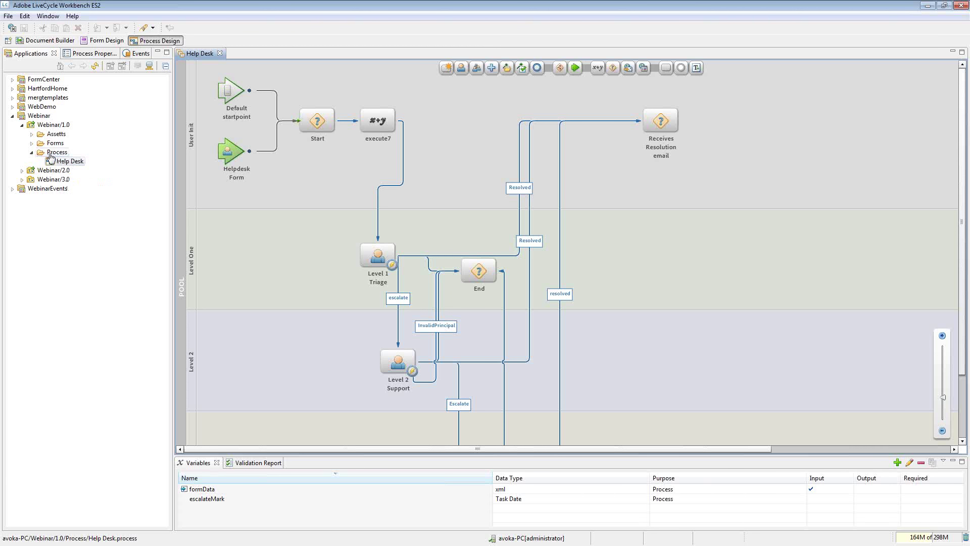
Step: Browse Webinar/1.0's Forms and Assetts folders and select the Level 1 Triage task
click(31, 143)
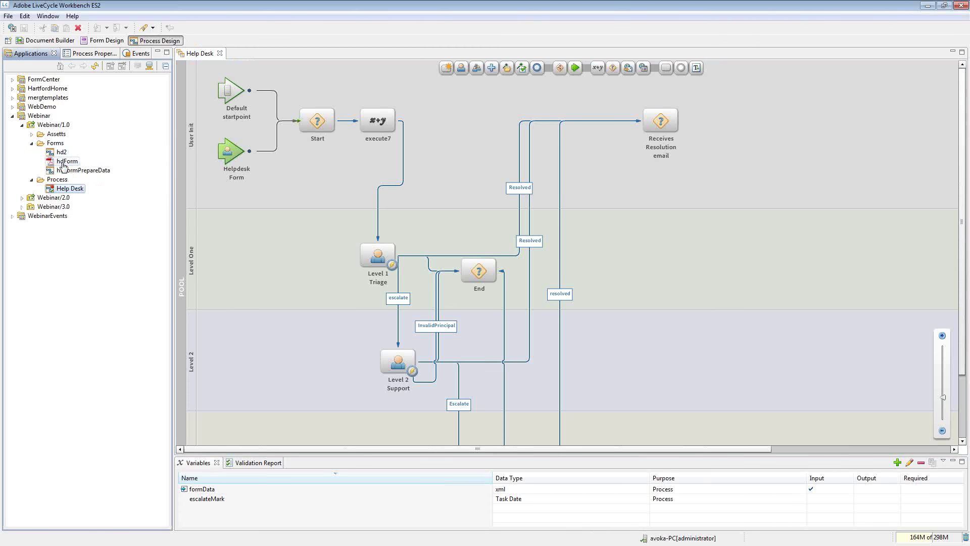
click(31, 135)
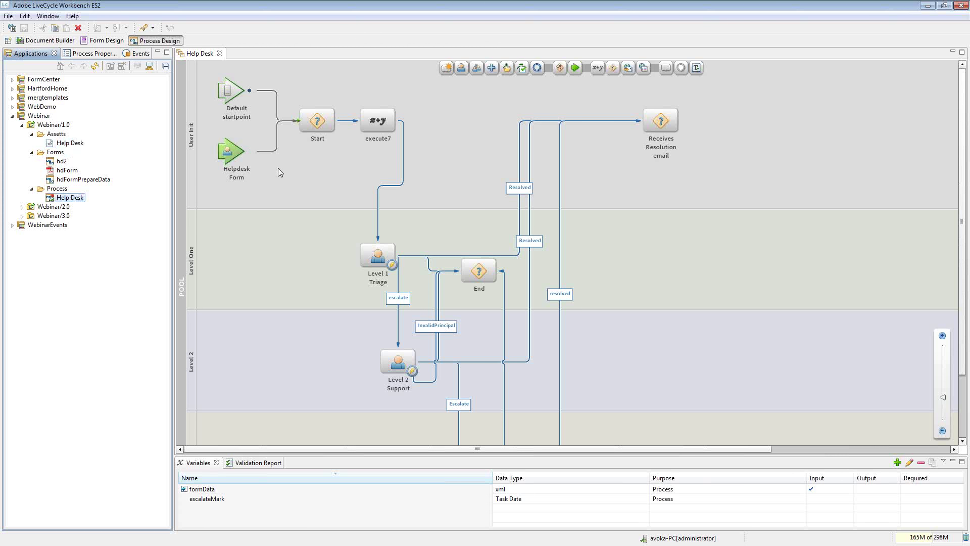
click(376, 266)
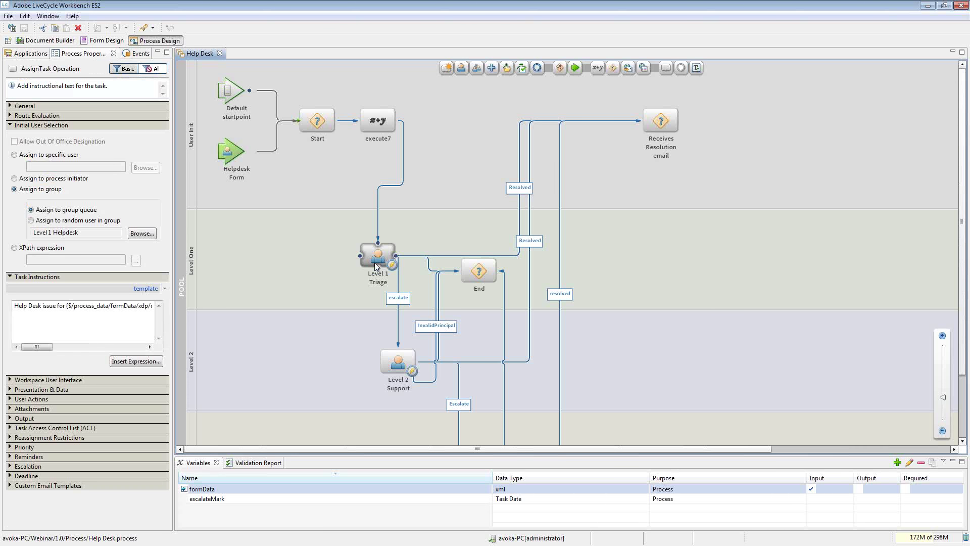
Step: Expand Level 1 Triage's Task Instructions and maximize the properties view to read the full text
click(156, 71)
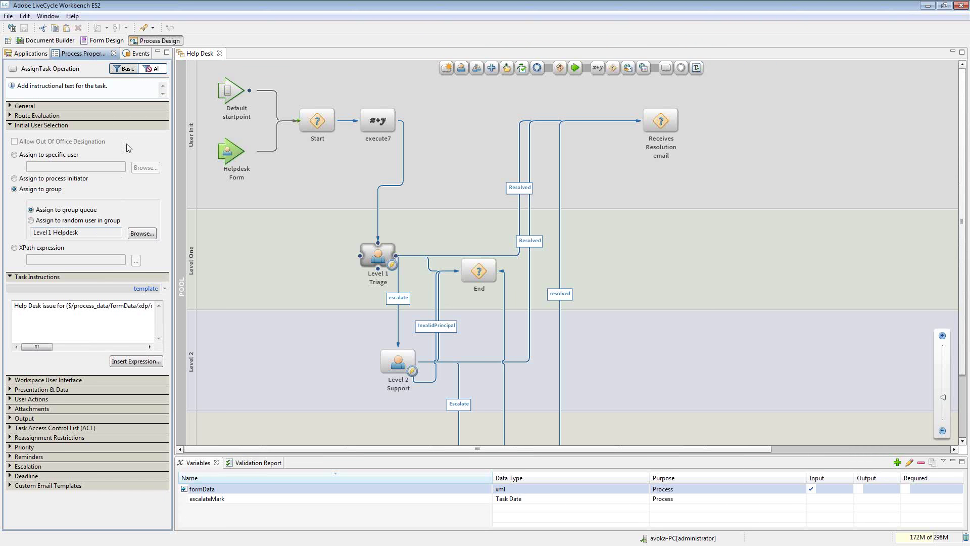
click(129, 69)
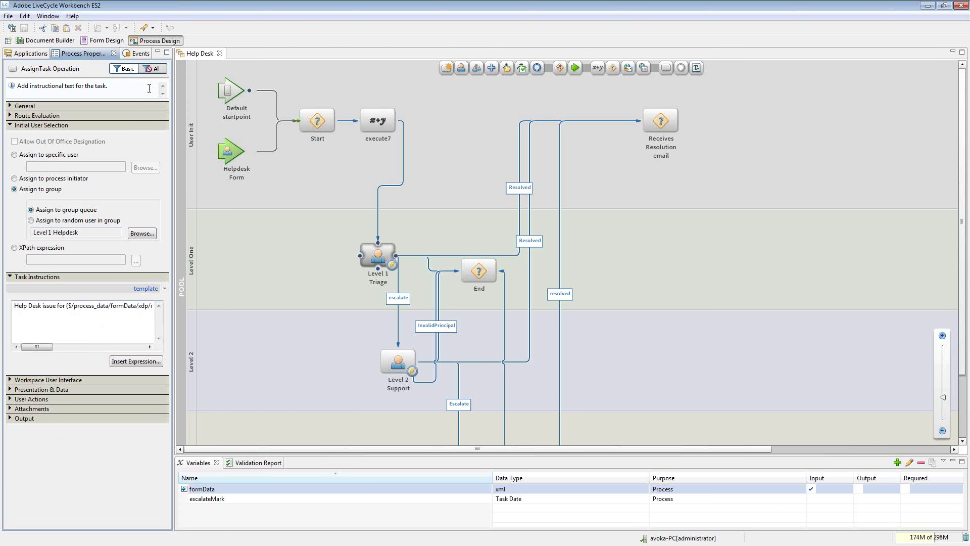
click(153, 68)
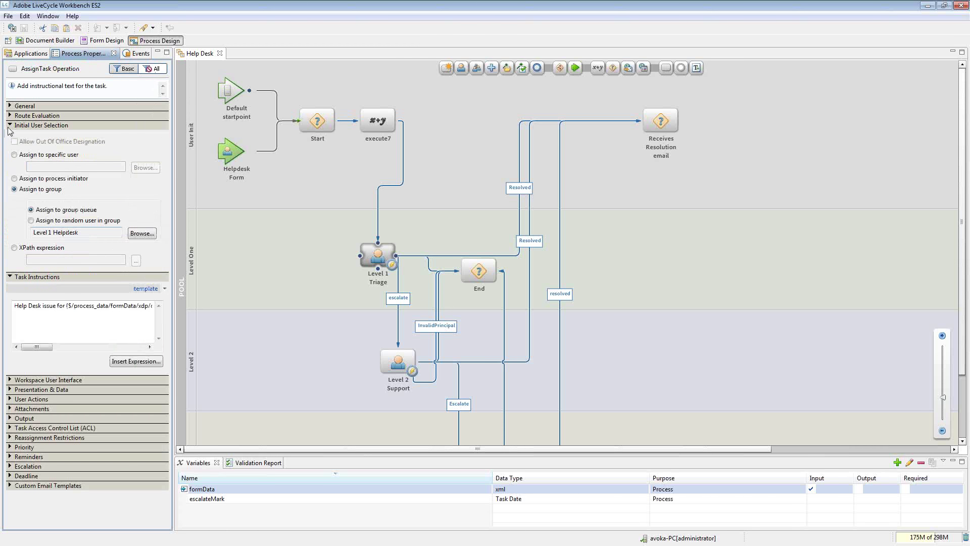
click(10, 126)
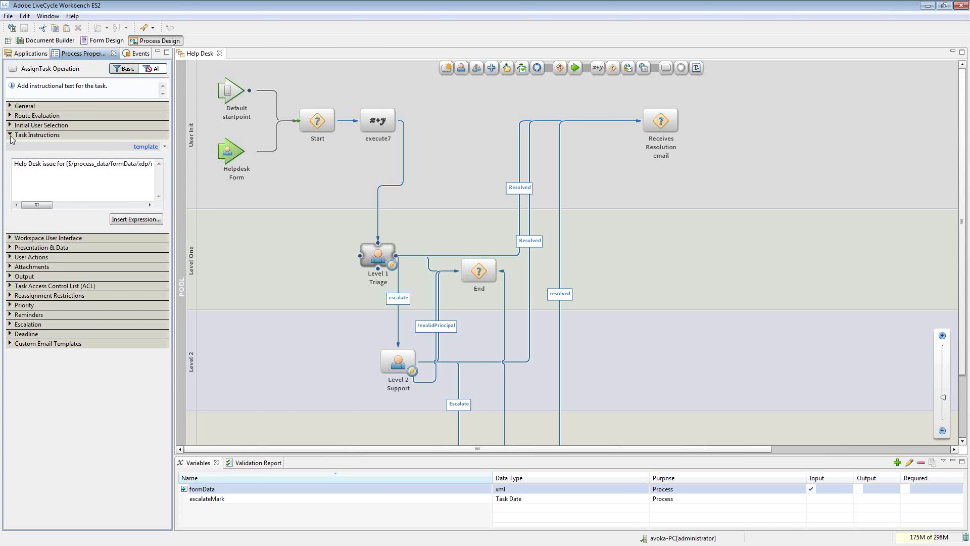
click(82, 165)
click(167, 54)
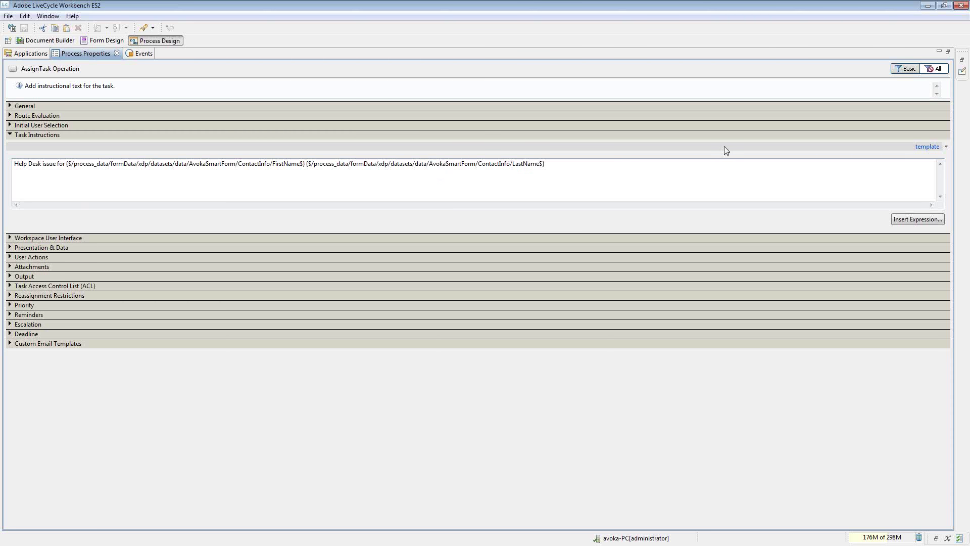
click(948, 53)
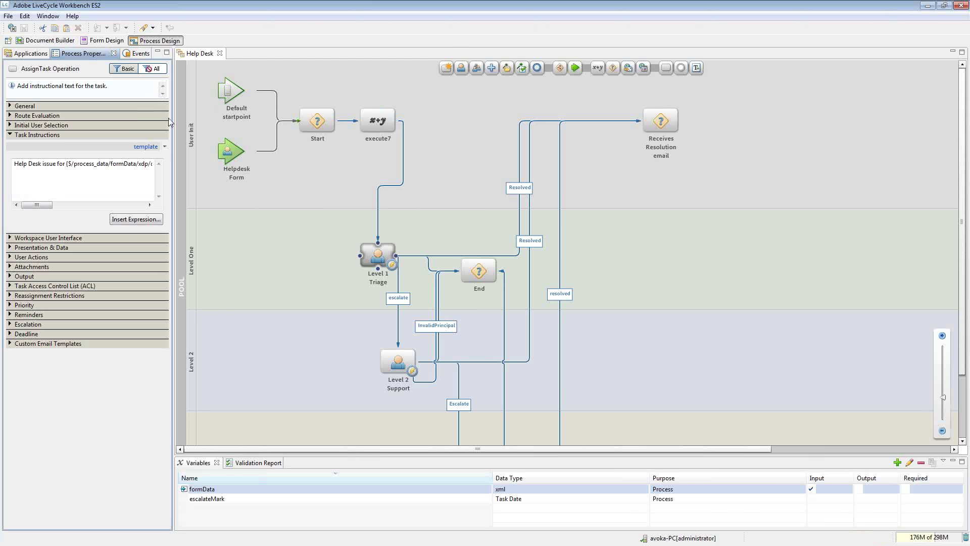
Step: Insert the formData ContactInfo/Phone field expression at the start of Level 1 Triage's task instructions
click(138, 221)
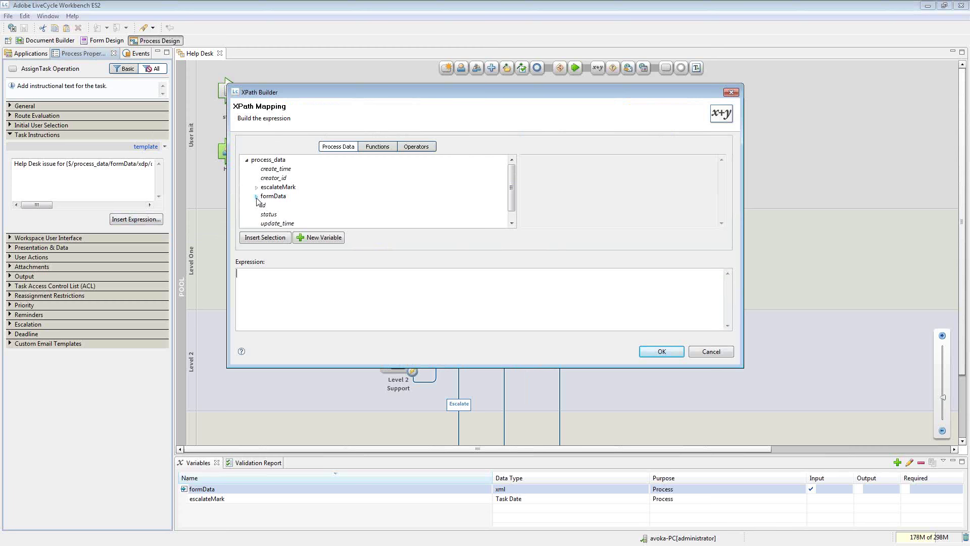
click(257, 197)
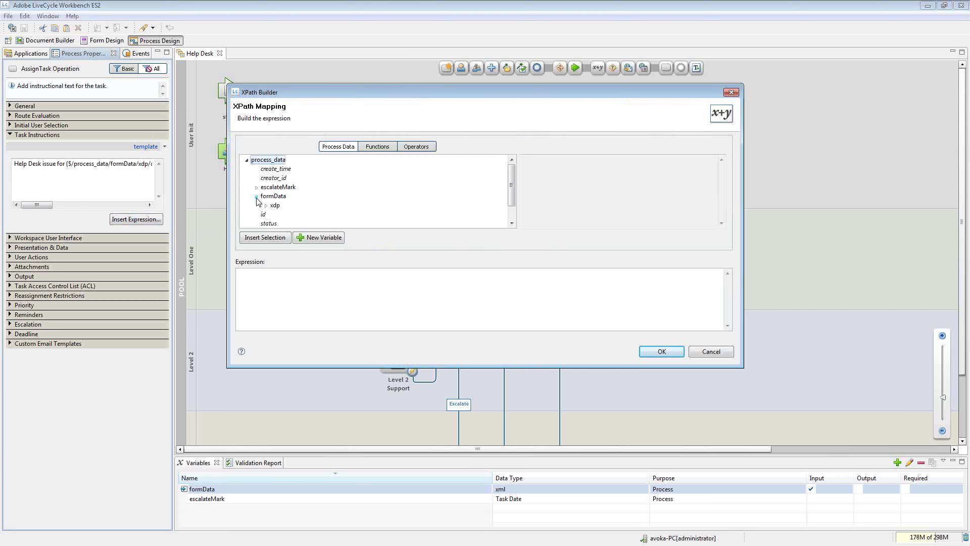
click(266, 205)
click(275, 215)
click(286, 214)
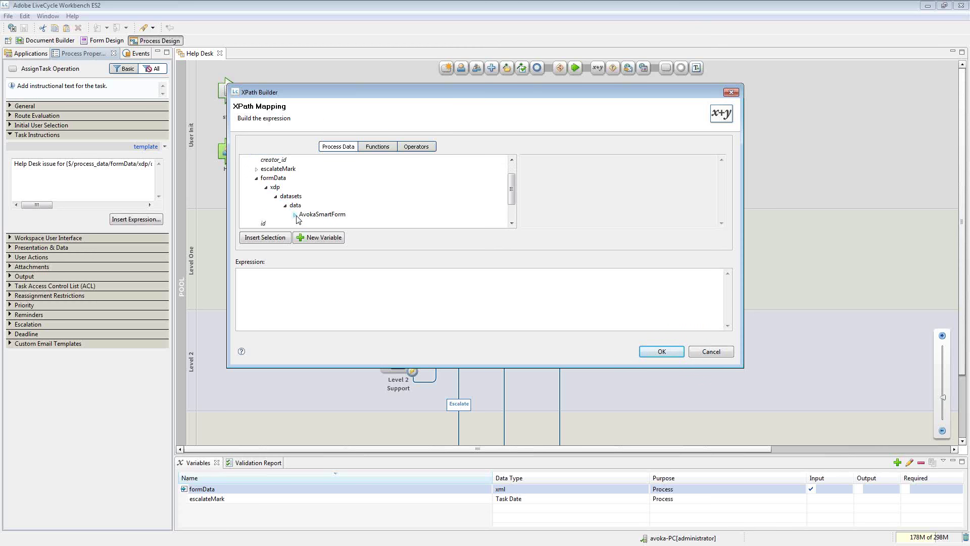
click(294, 214)
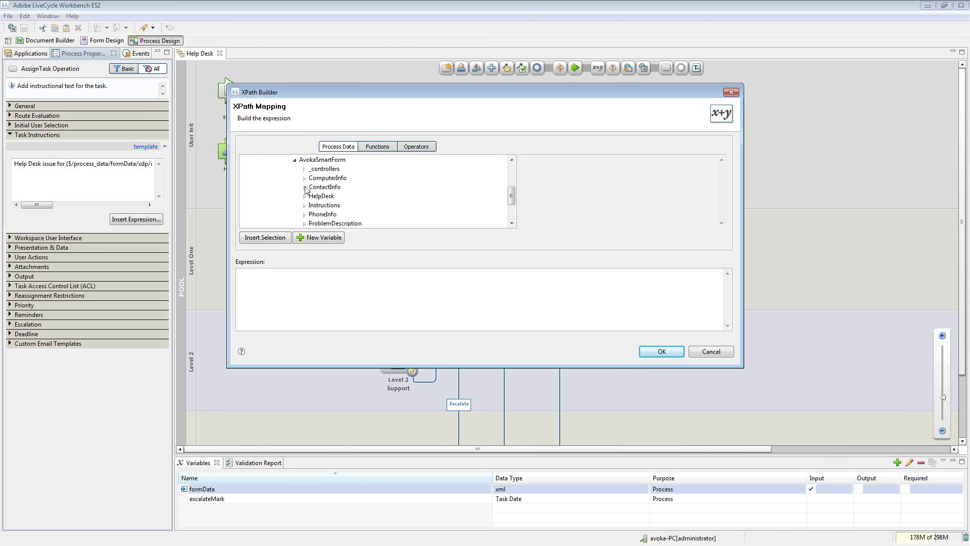
click(305, 214)
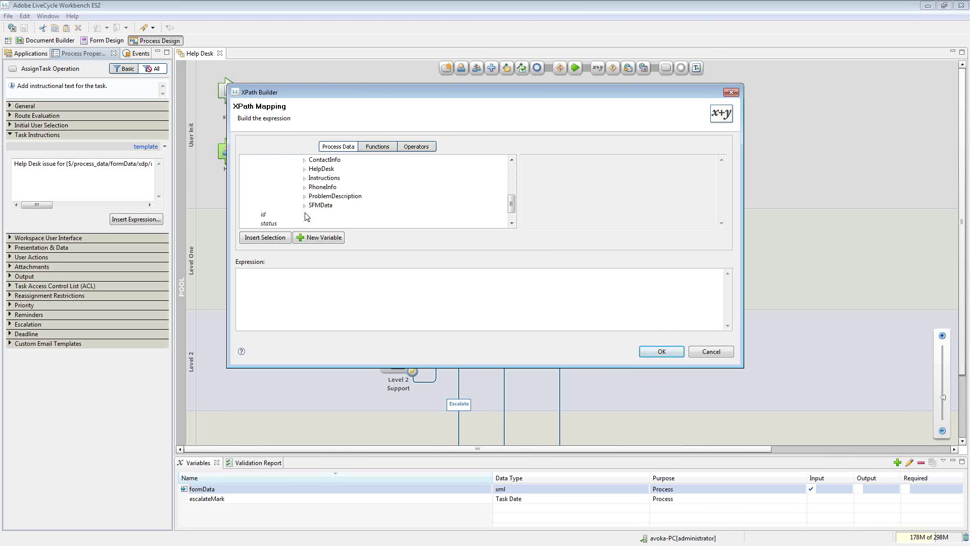
click(305, 215)
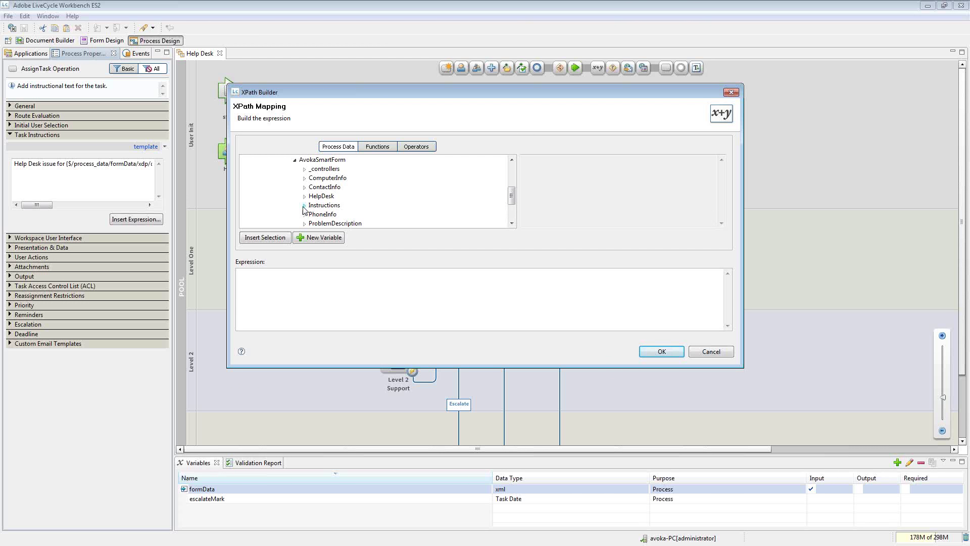
click(305, 186)
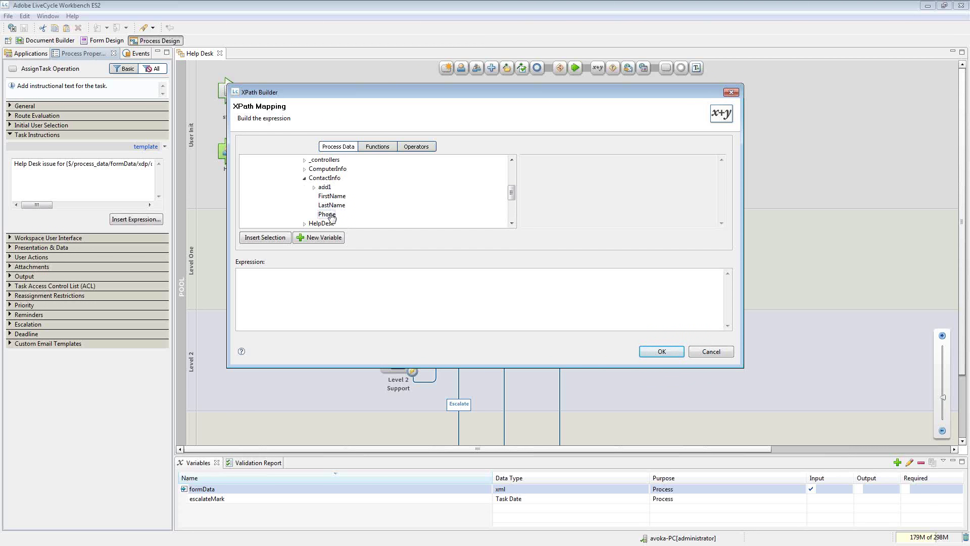
double_click(328, 215)
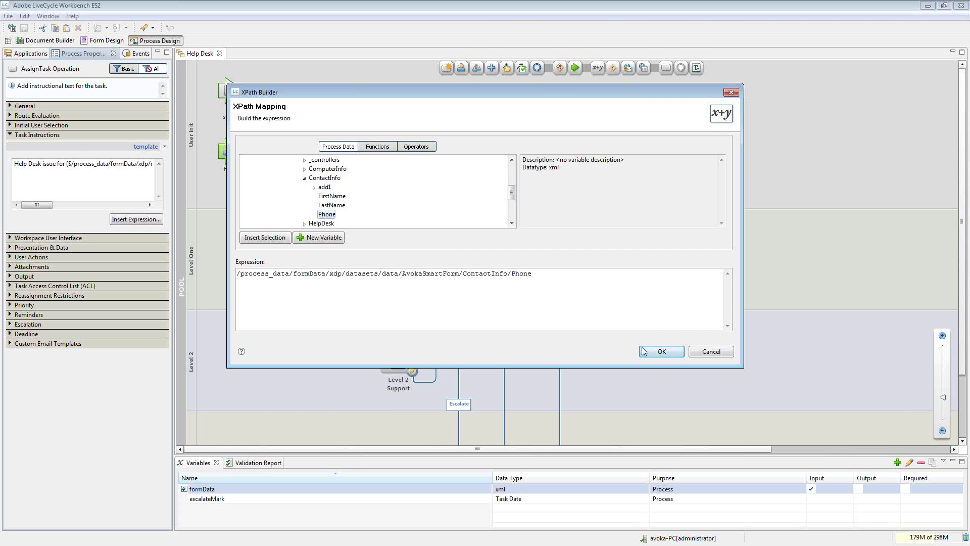
click(662, 351)
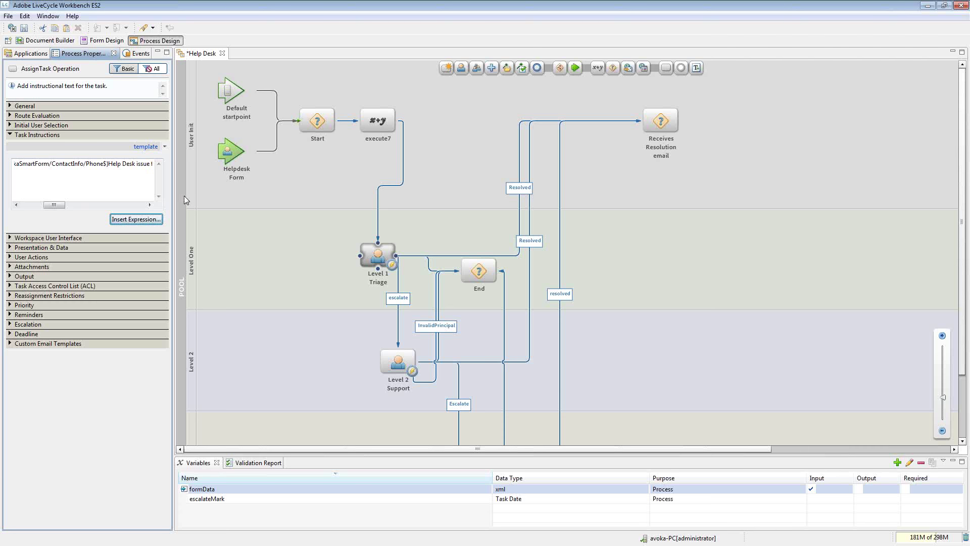
Step: Show Level 1 Triage's Reminders settings in place of Task Instructions, with both reminders disabled
click(18, 136)
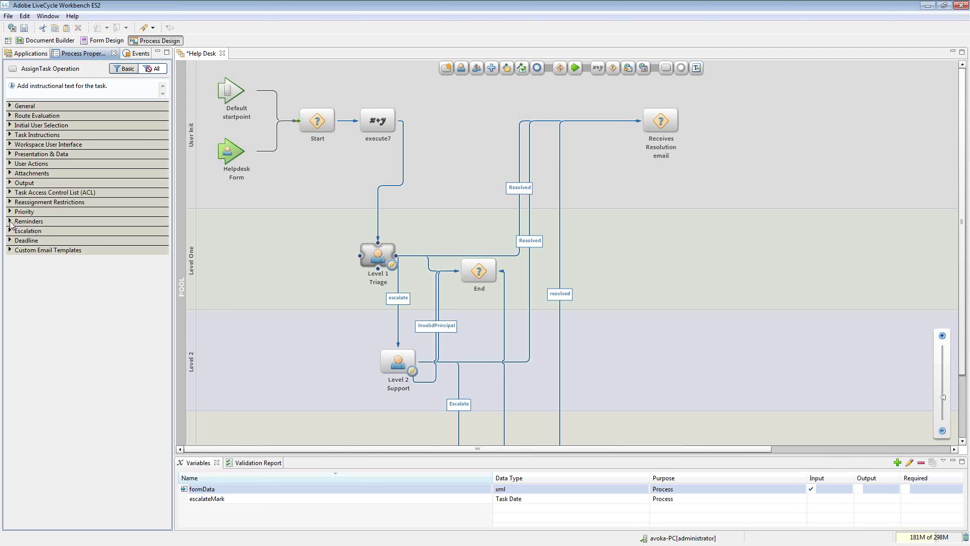
click(10, 221)
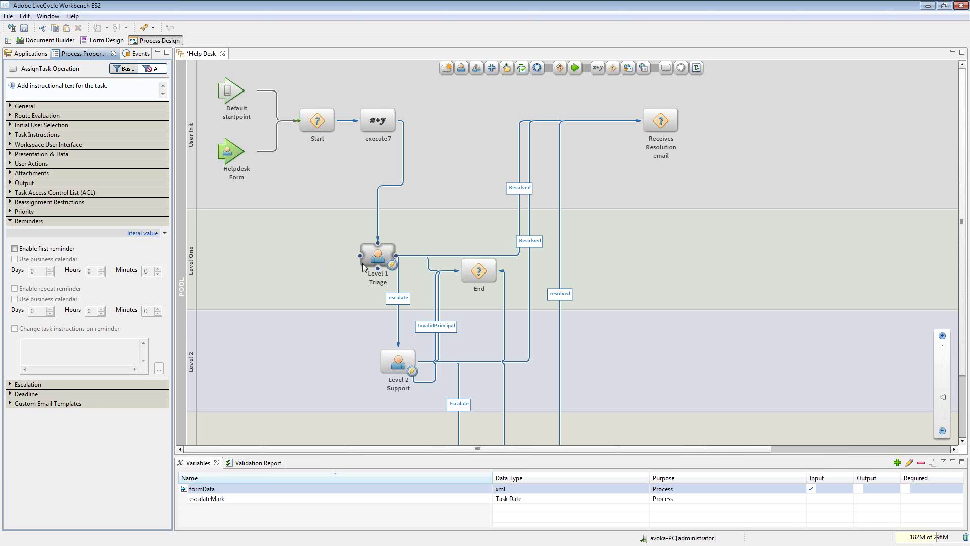
Step: Show Level 1 Triage's Escalation settings: escalation unchecked, scheduled at 0 days 4 hours
click(9, 221)
click(9, 231)
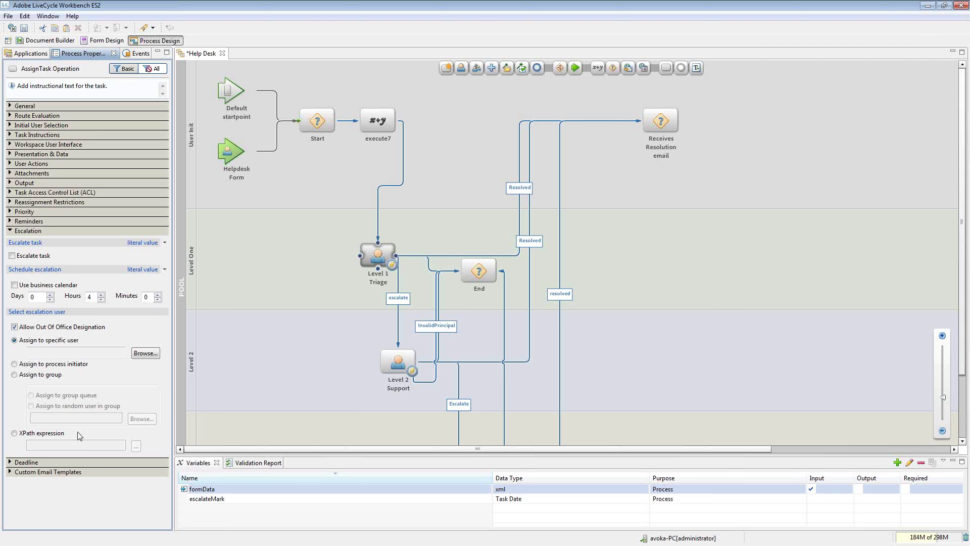
Step: Show Level 1 Triage's Deadline settings: deadline enabled, routing to 'escalate' when reached
click(11, 231)
click(10, 241)
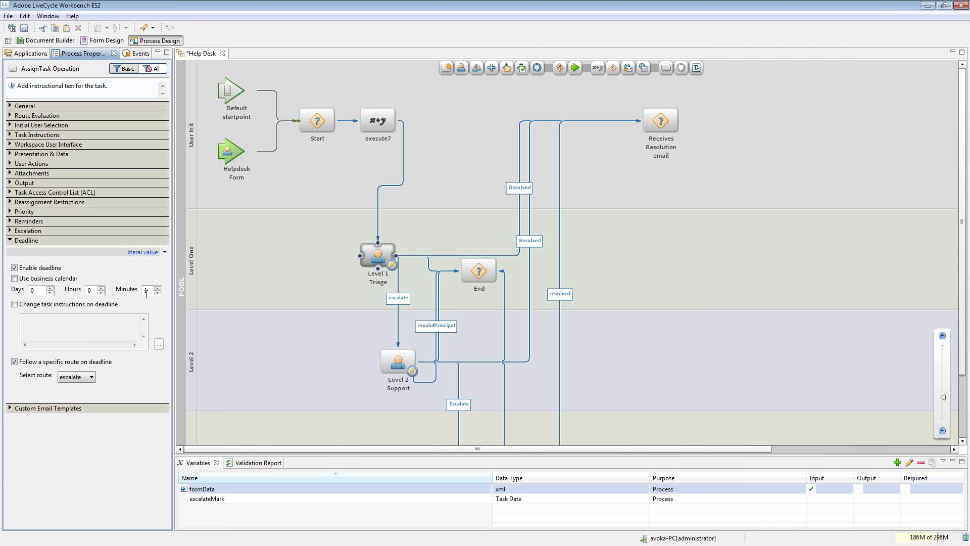
Step: Set the Level 1 Triage deadline to 2 hours on the 'escalate' route, then switch to the browser
click(82, 379)
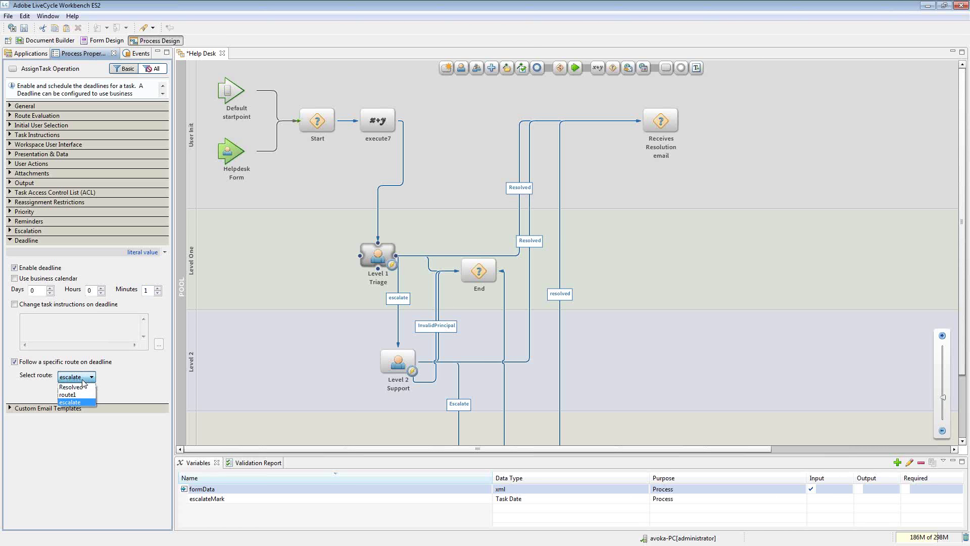
click(109, 388)
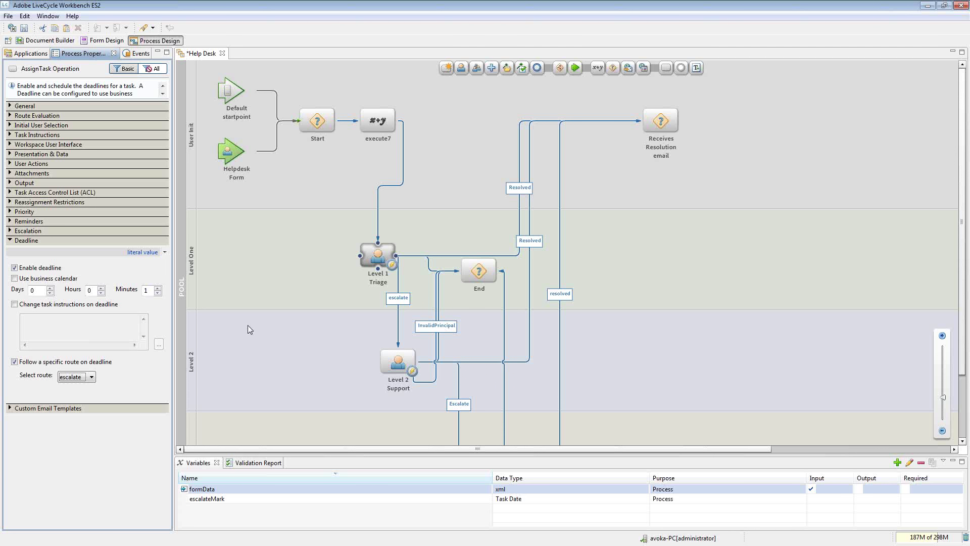
click(101, 288)
click(101, 287)
click(10, 241)
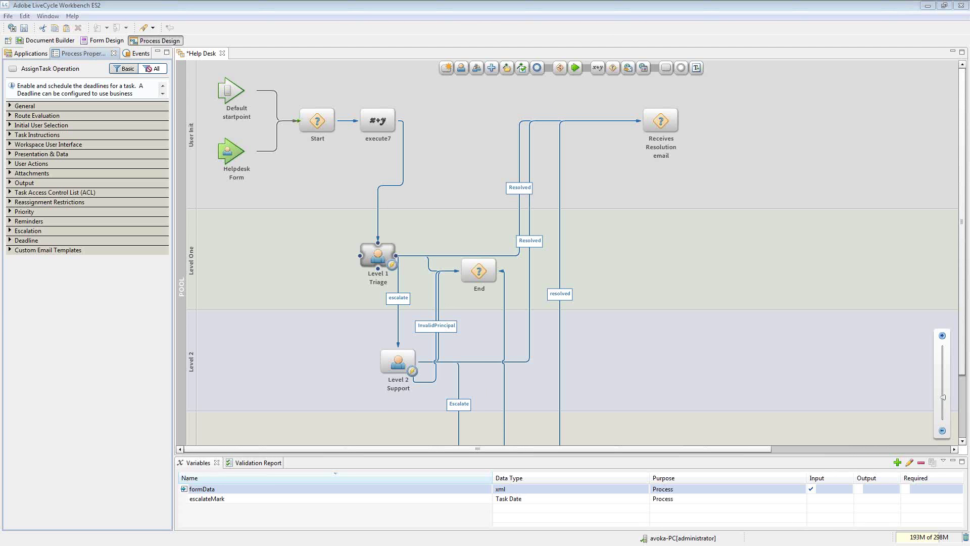
key(alt+Tab)
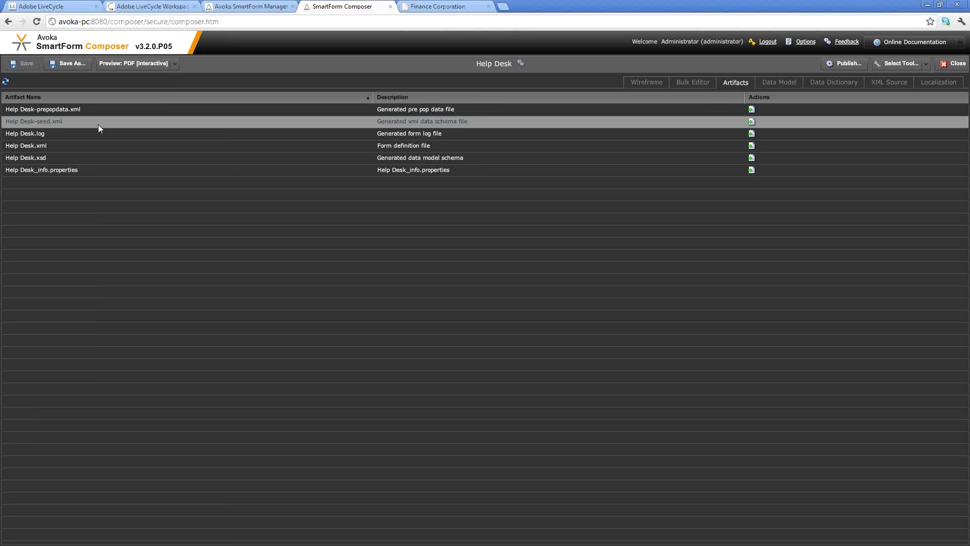
Step: Start a new Helpdesk Form in Workspace at 100% zoom, advance to Contact Info, then return to Workbench
click(173, 8)
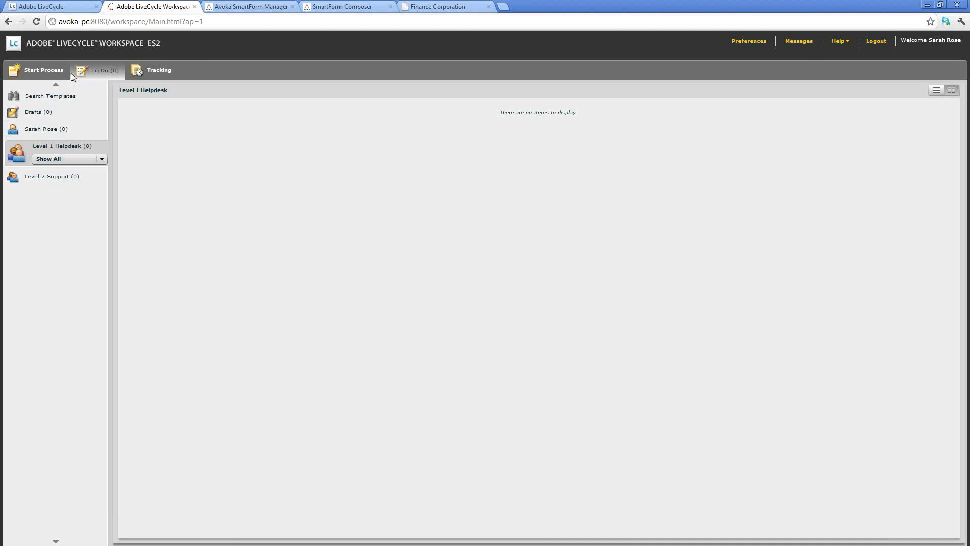
click(42, 73)
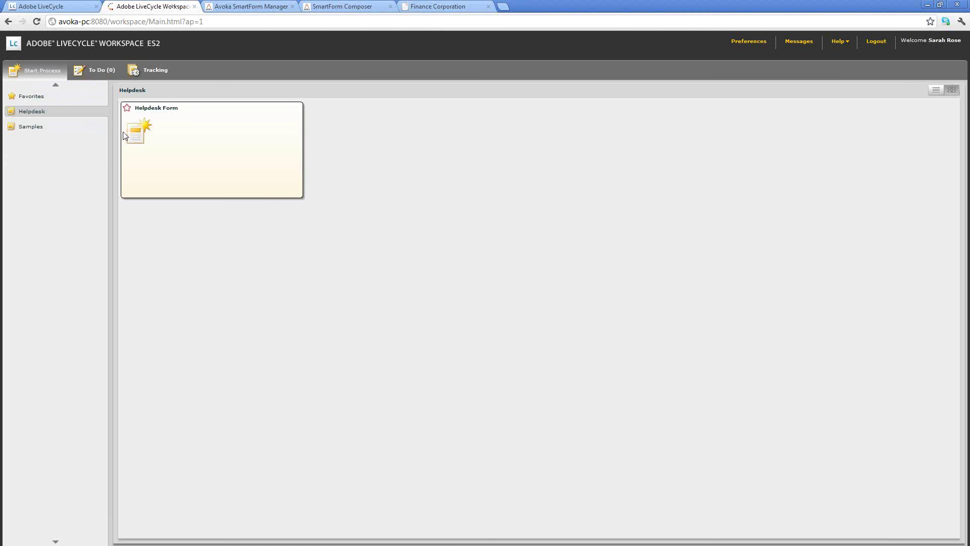
click(138, 140)
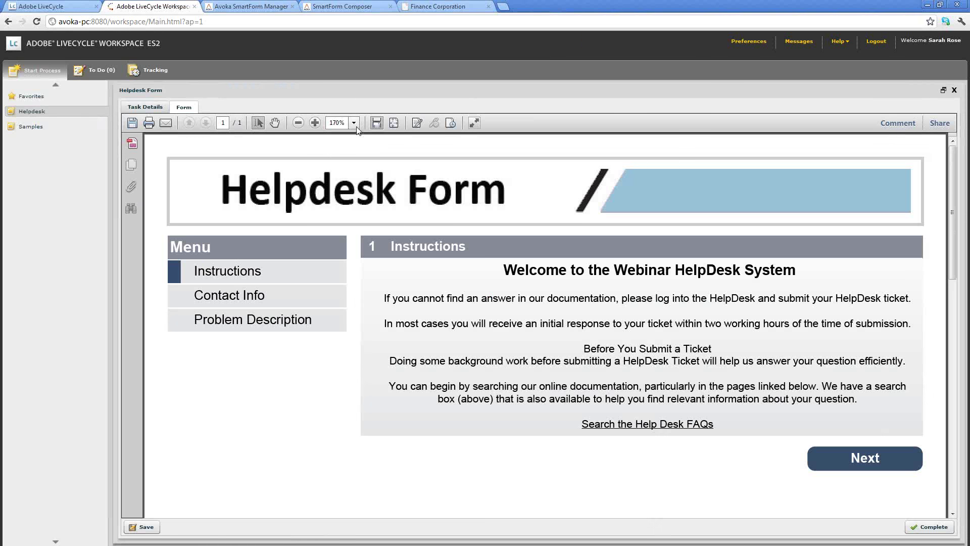
click(355, 123)
click(382, 183)
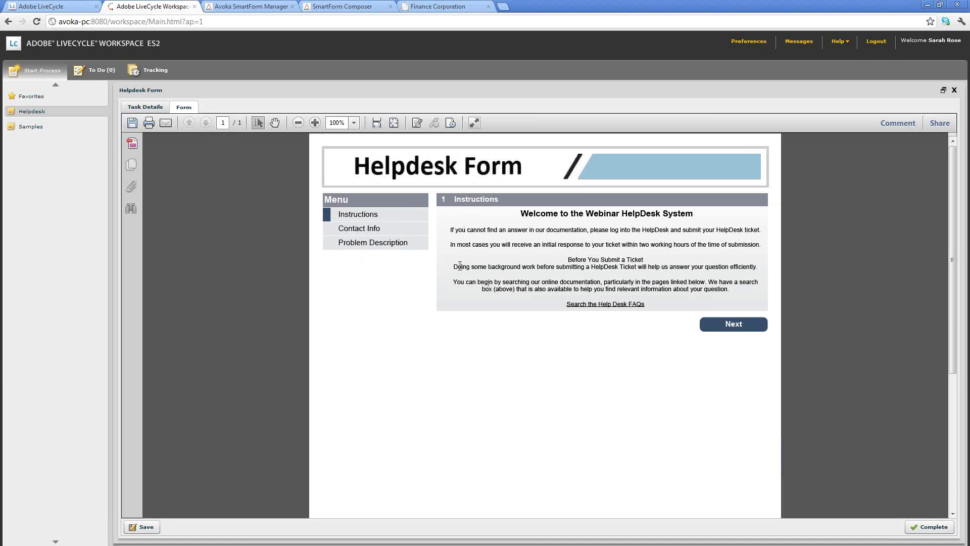
click(716, 328)
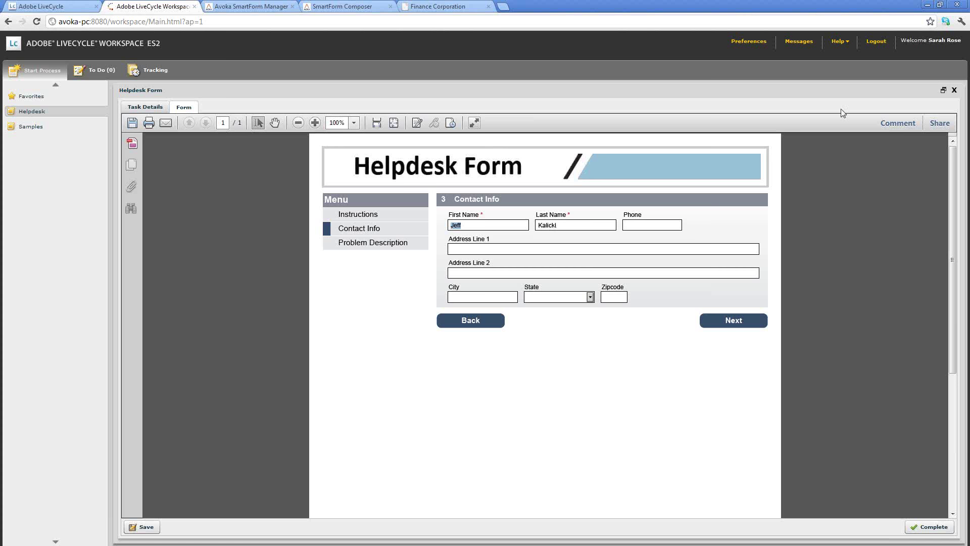
click(927, 5)
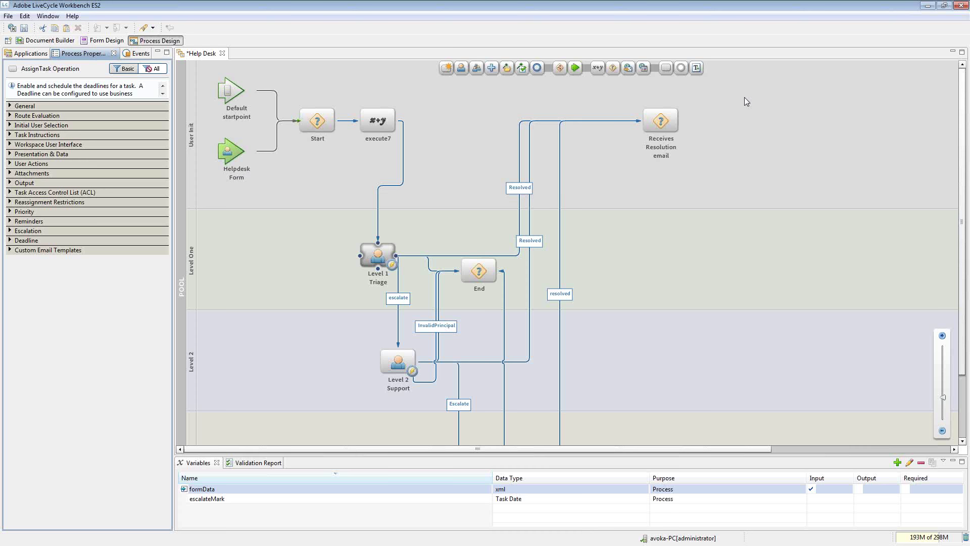
Step: Expand Help Desk's Presentation & Data settings, then select the hd2 form process under Webinar/1.0
click(386, 262)
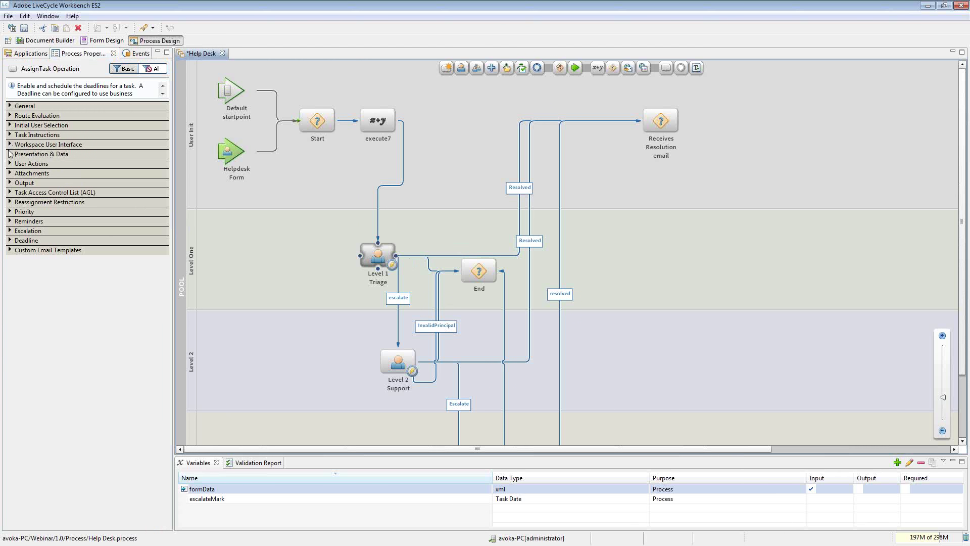
click(9, 154)
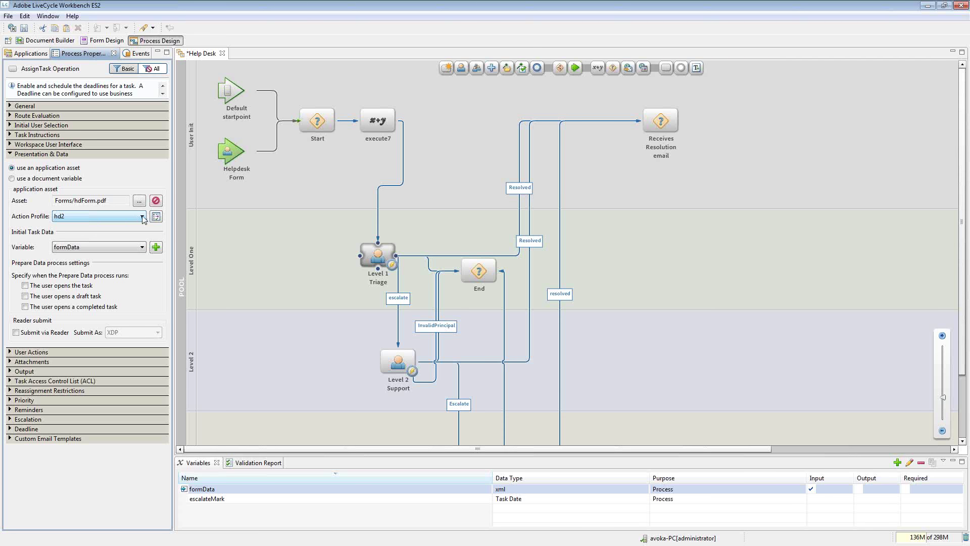
click(30, 54)
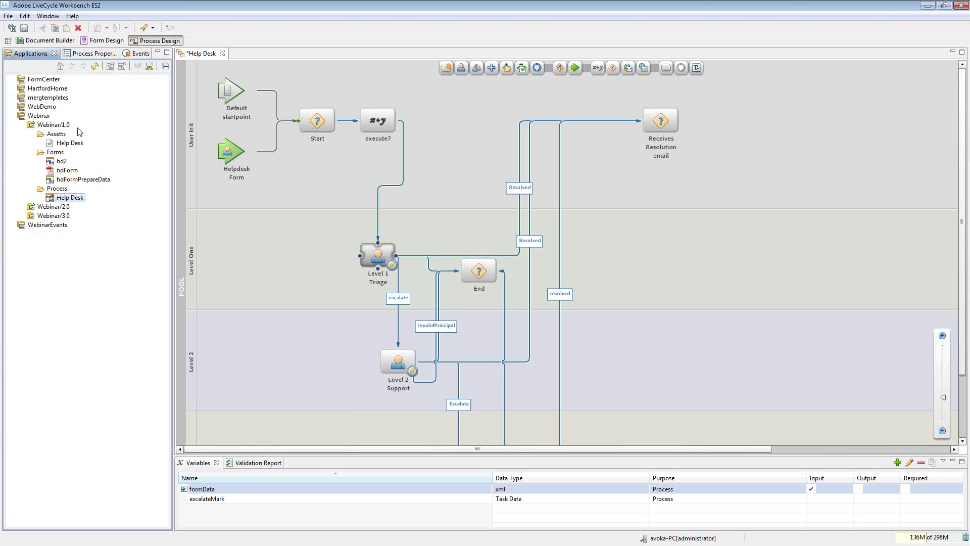
click(61, 163)
Step: Review the hd2 Prepare Data process's execute SetValue mapping with a taller Variables panel, then close it
double_click(60, 162)
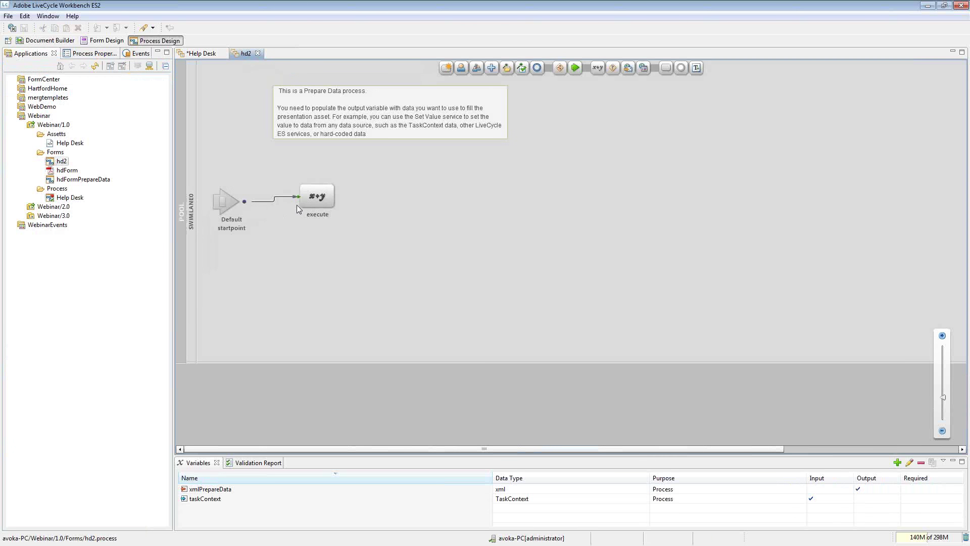
mouse_move(302, 209)
click(325, 201)
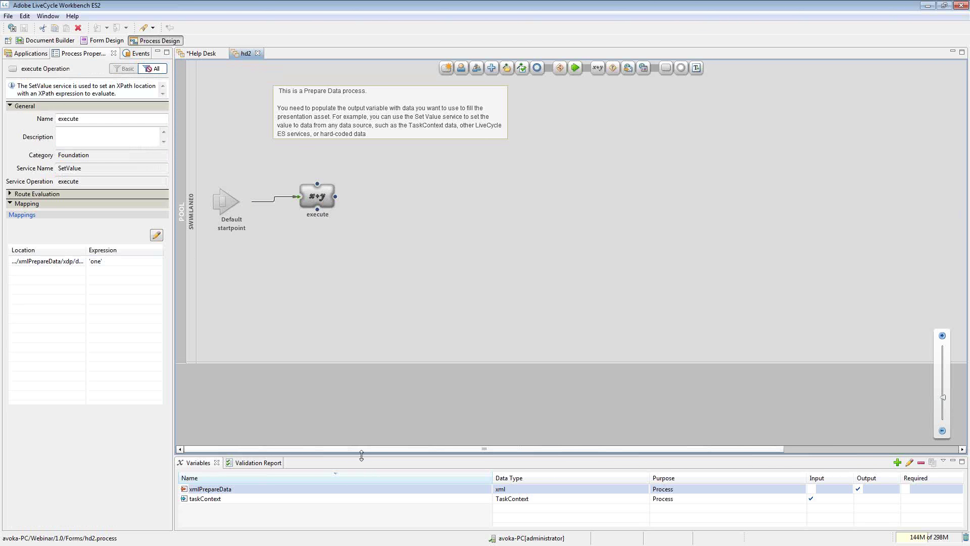
drag(361, 456, 362, 386)
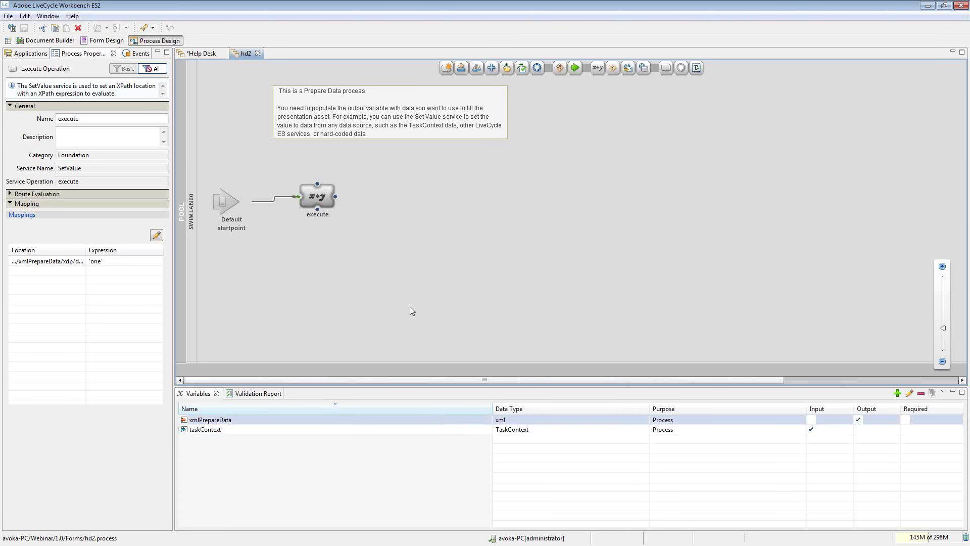
click(257, 53)
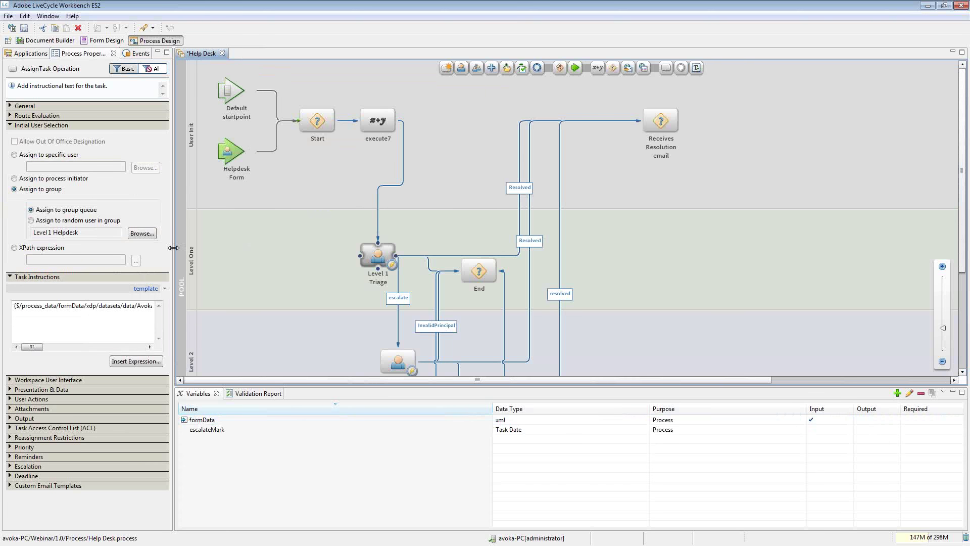
Step: Show the application tree listing hd2, hdForm and hdFormPrepareData under Webinar/1.0 Forms
click(27, 53)
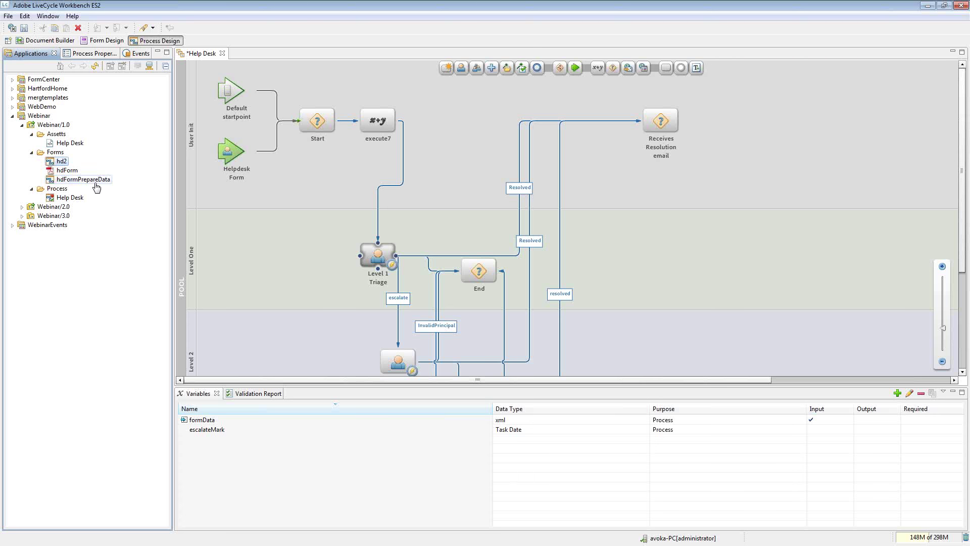
Step: Close the Webinar/1.0 Help Desk process without saving and select Webinar/2.0's Help Desk process
click(222, 53)
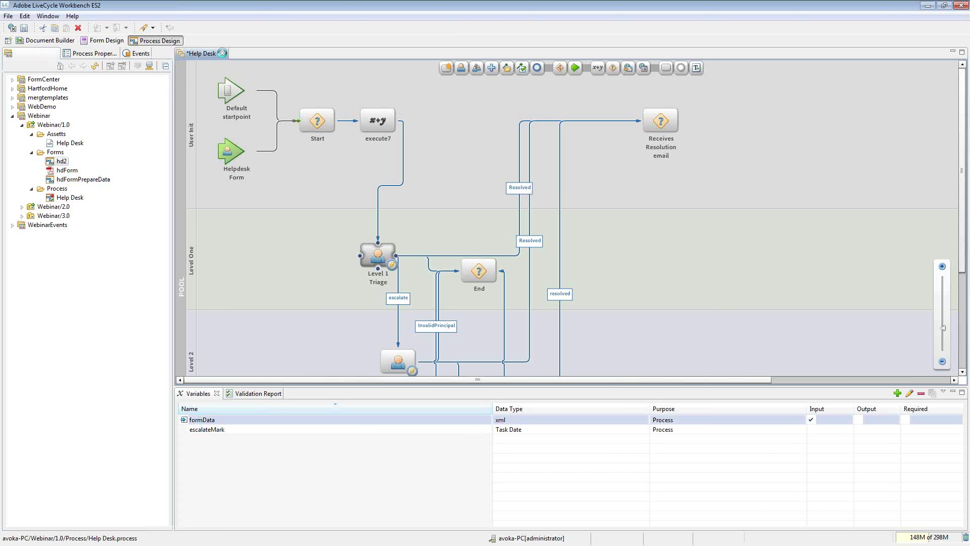
key(Escape)
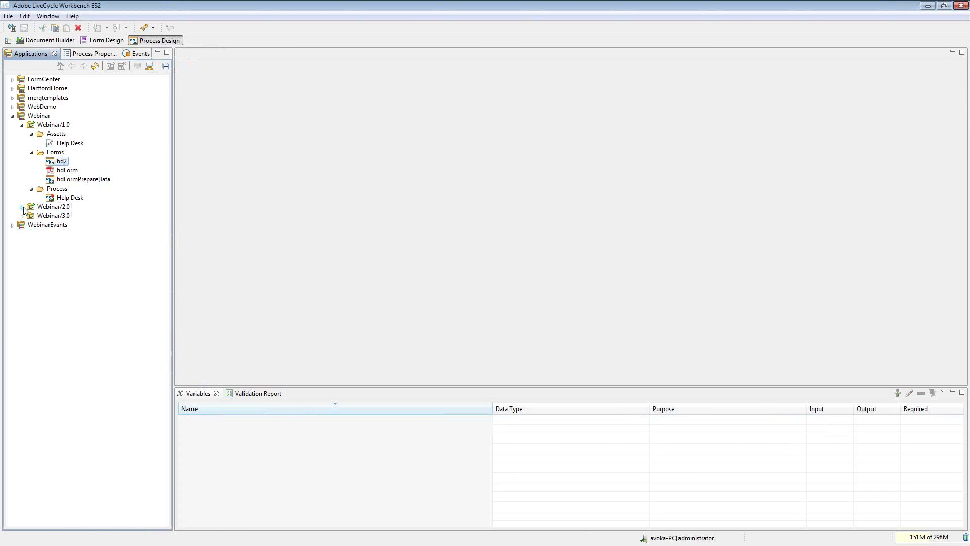
click(22, 206)
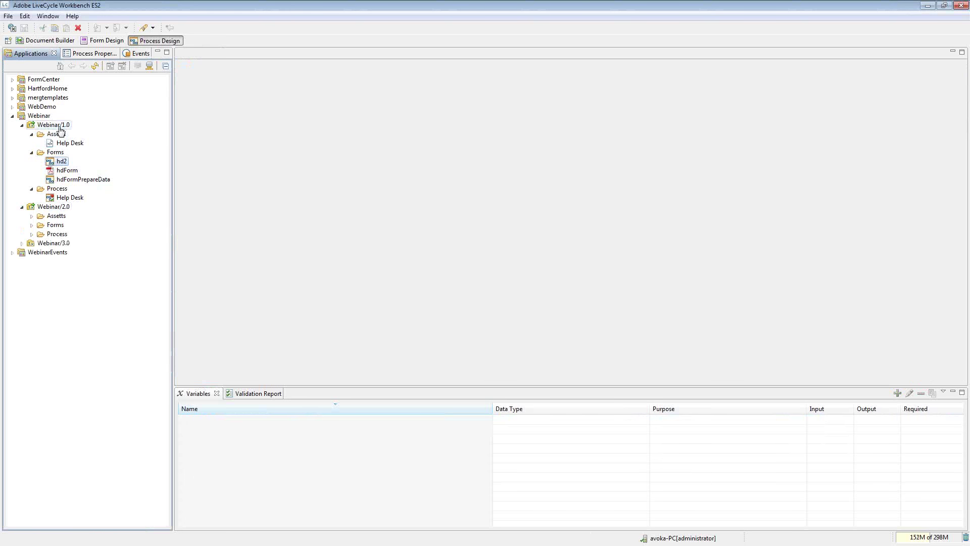
click(32, 234)
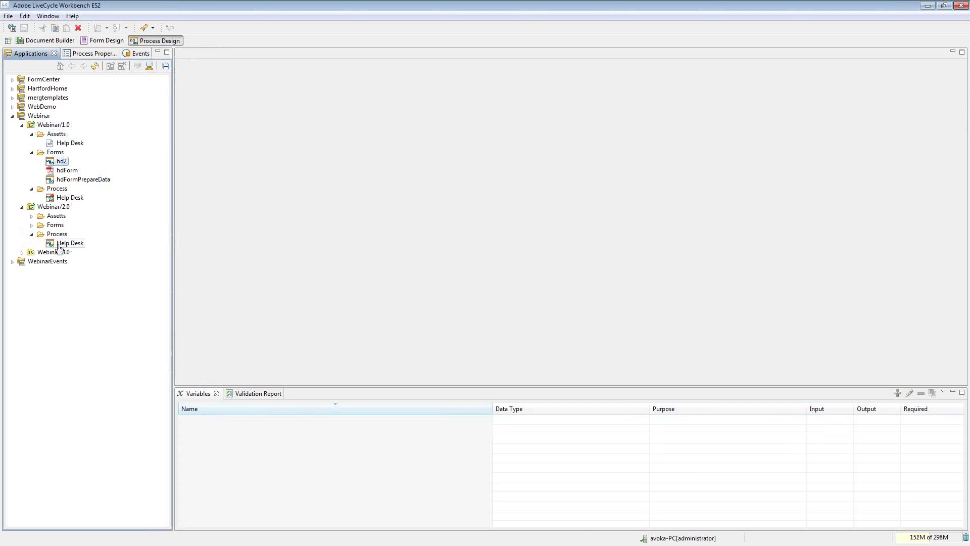
click(69, 243)
Step: Open the Webinar/2.0 Help Desk process and drag its Help Desk task below the Next Level loop
double_click(66, 245)
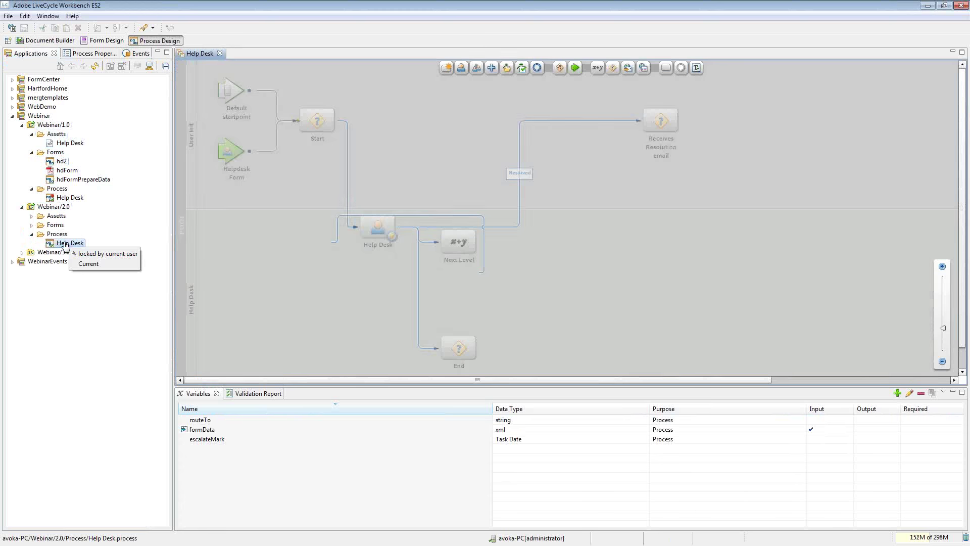
drag(376, 232, 376, 277)
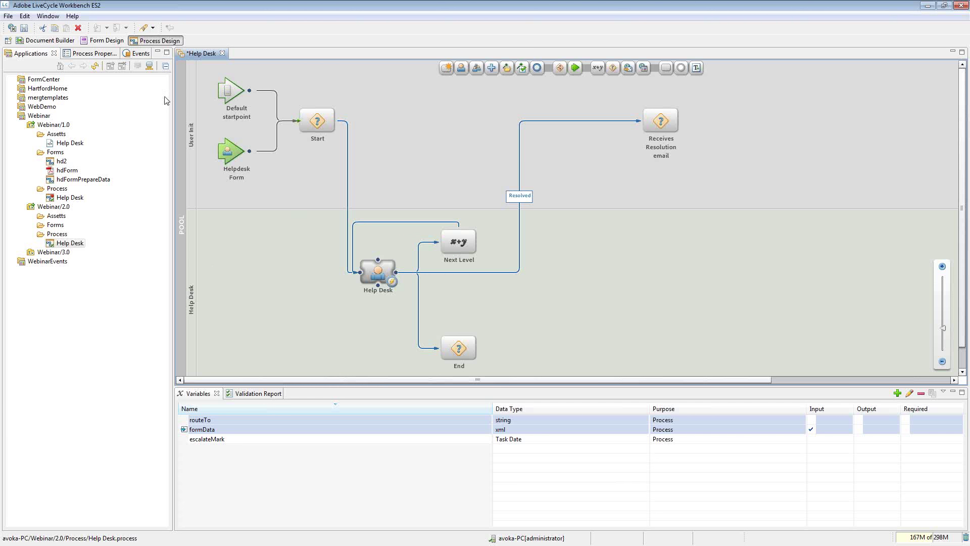
click(385, 275)
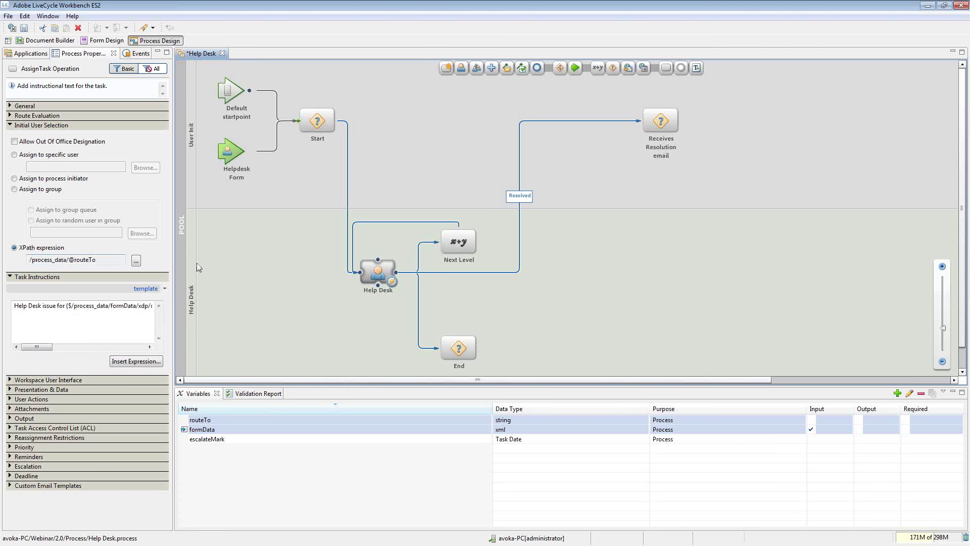
click(448, 247)
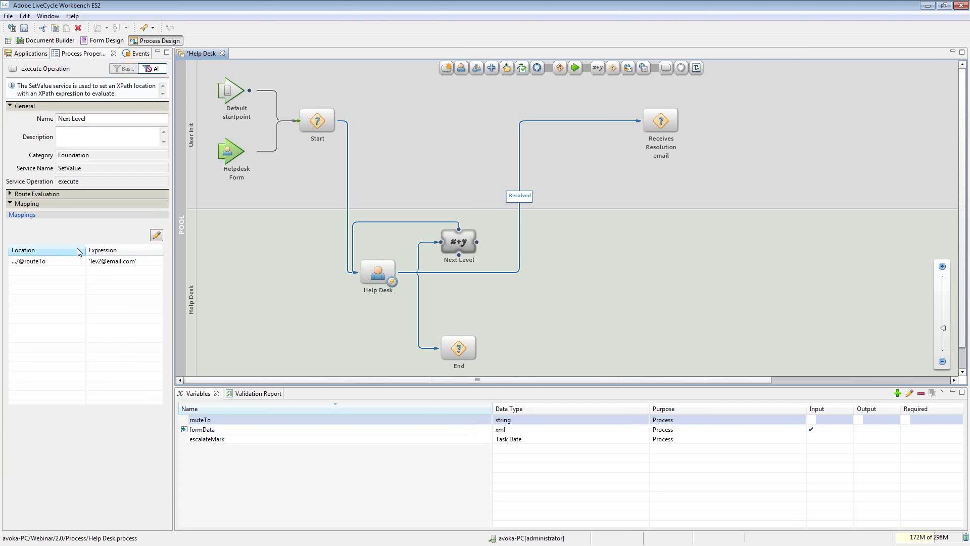
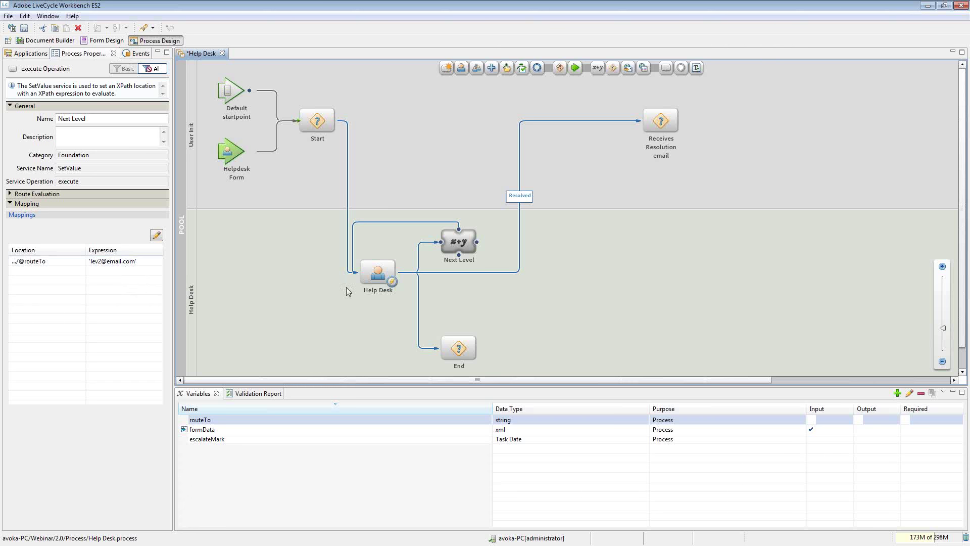
Step: Select the Help Desk task step in the process diagram
click(371, 272)
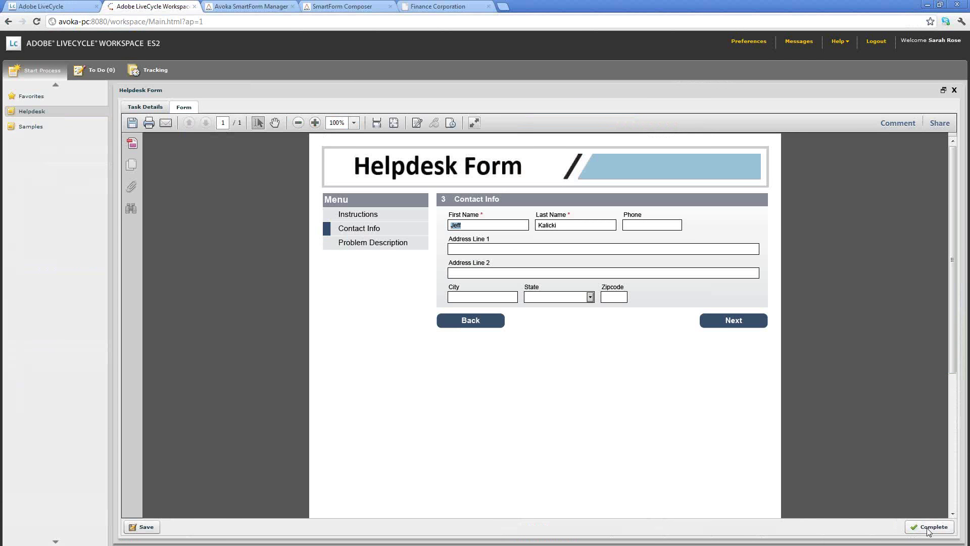
Step: Set Priority to Low under Problem Description and submit the Helpdesk Form
click(929, 528)
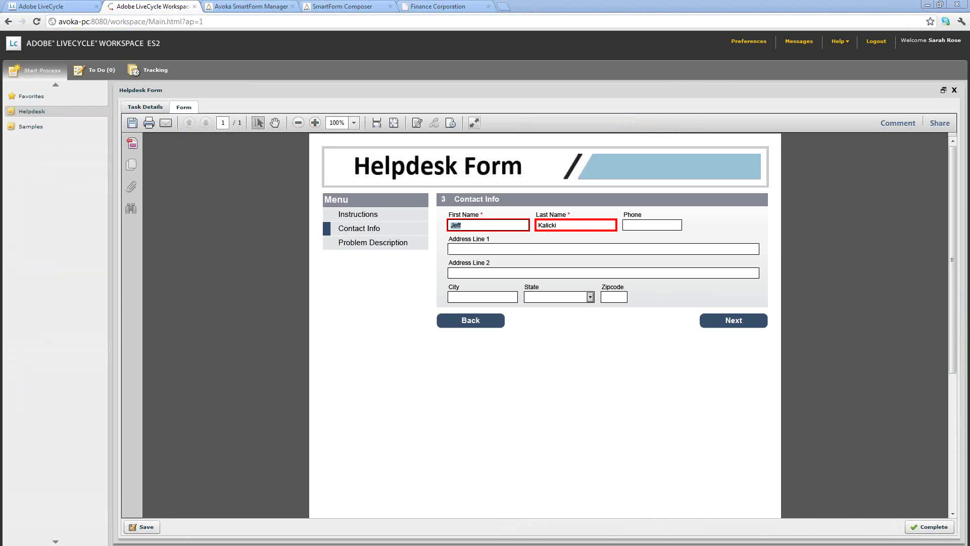
click(356, 246)
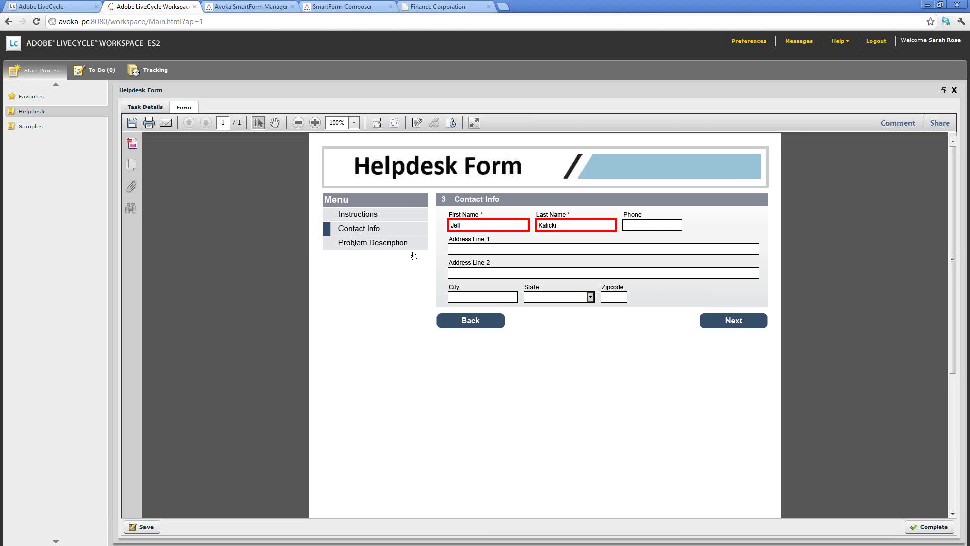
click(546, 264)
click(520, 284)
click(932, 527)
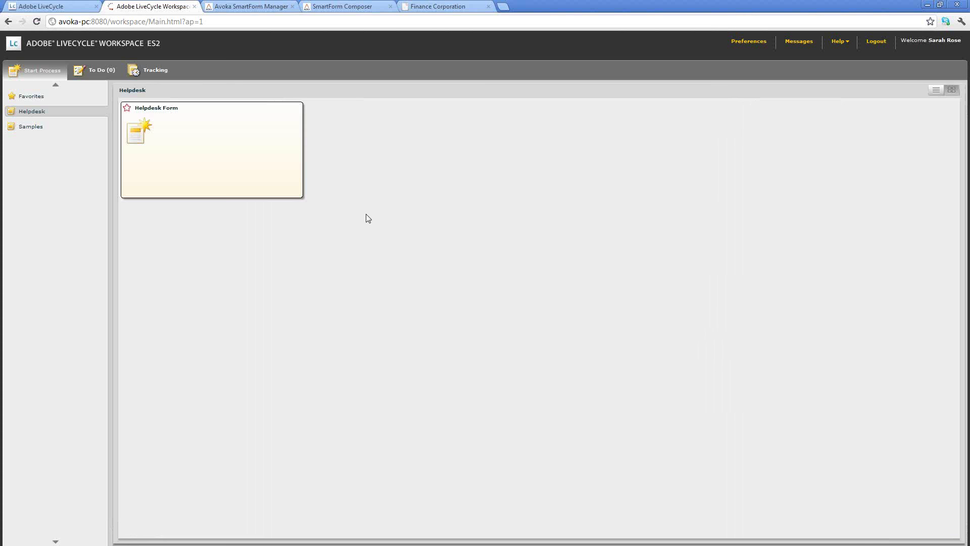
Step: Confirm the new task card in the Level 1 Helpdesk queue, then return to Workbench
click(95, 72)
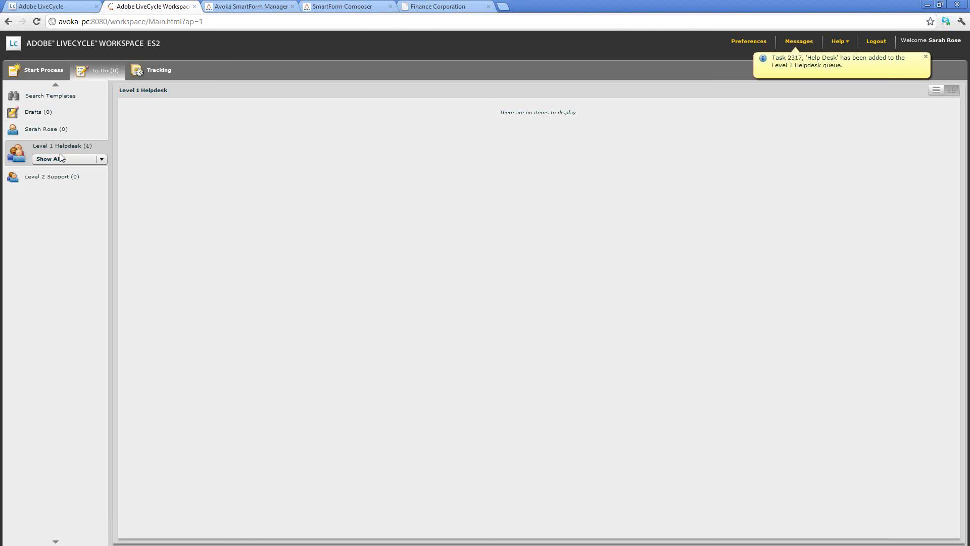
click(45, 129)
click(46, 160)
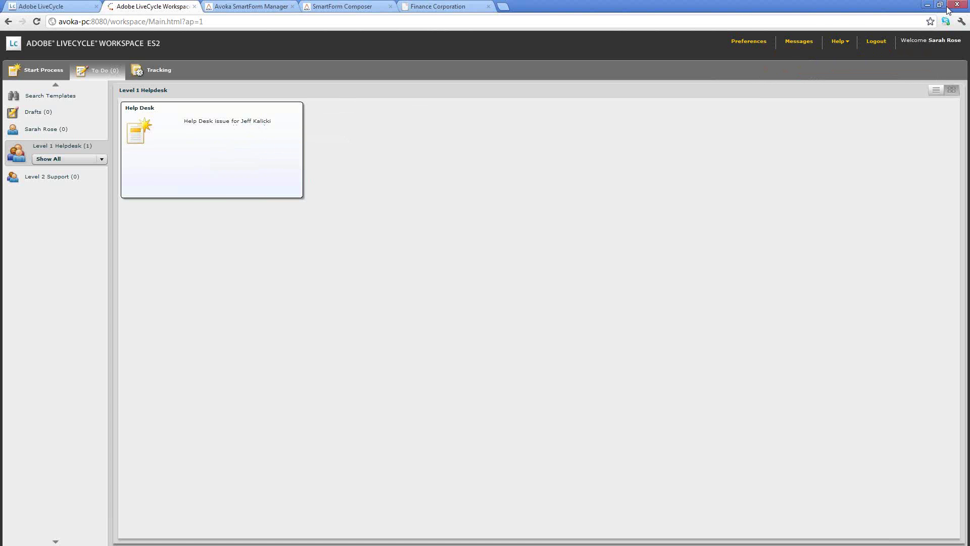
click(928, 6)
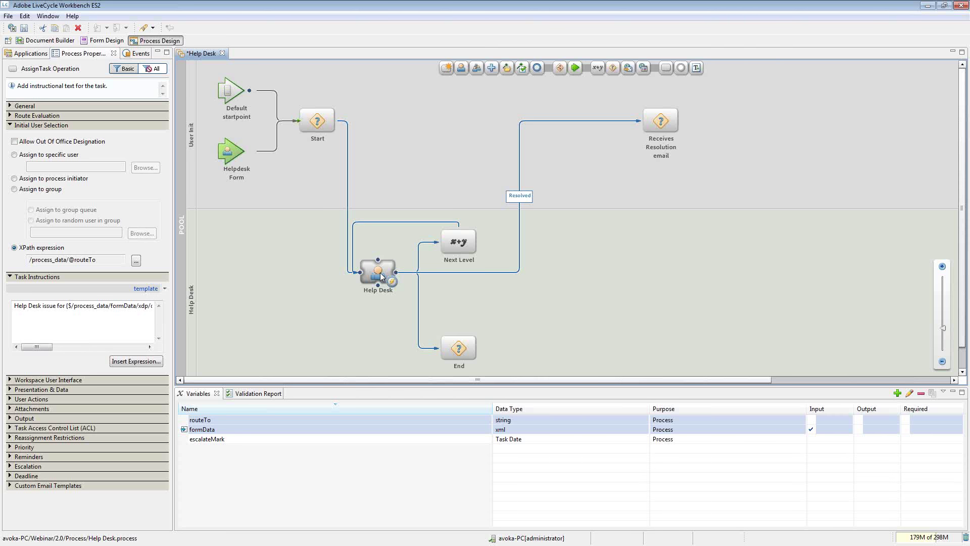
Step: Close the current Help Desk editor and open the Webinar/3.0 Help Desk process
click(221, 57)
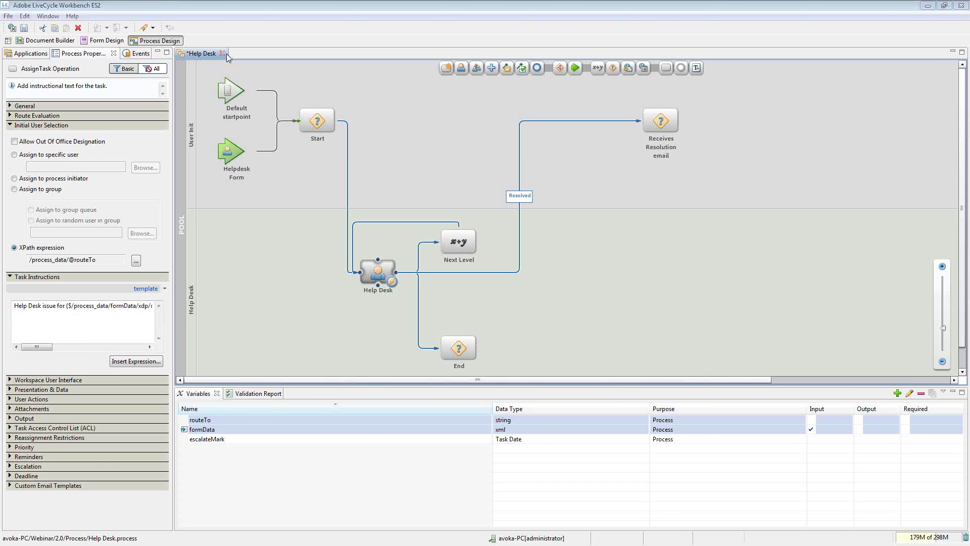
click(529, 283)
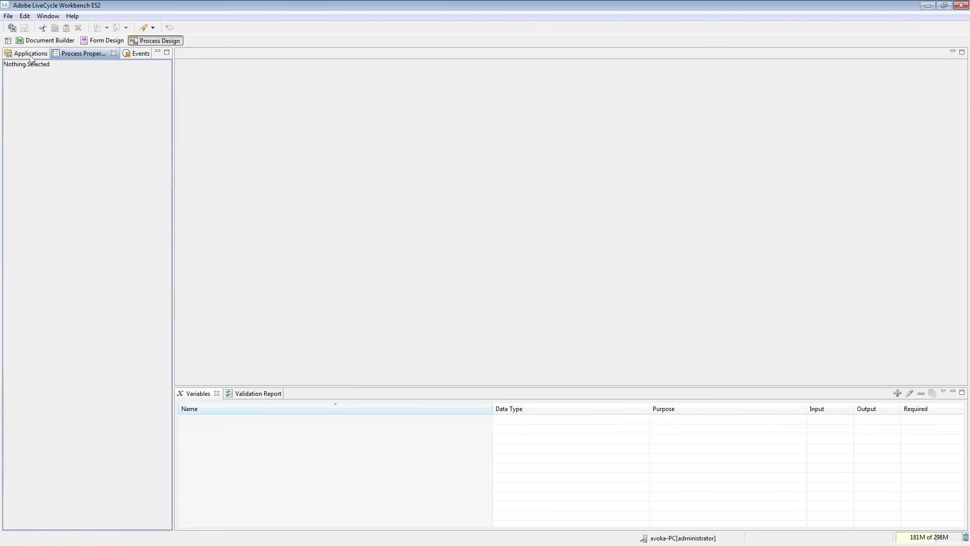
click(30, 53)
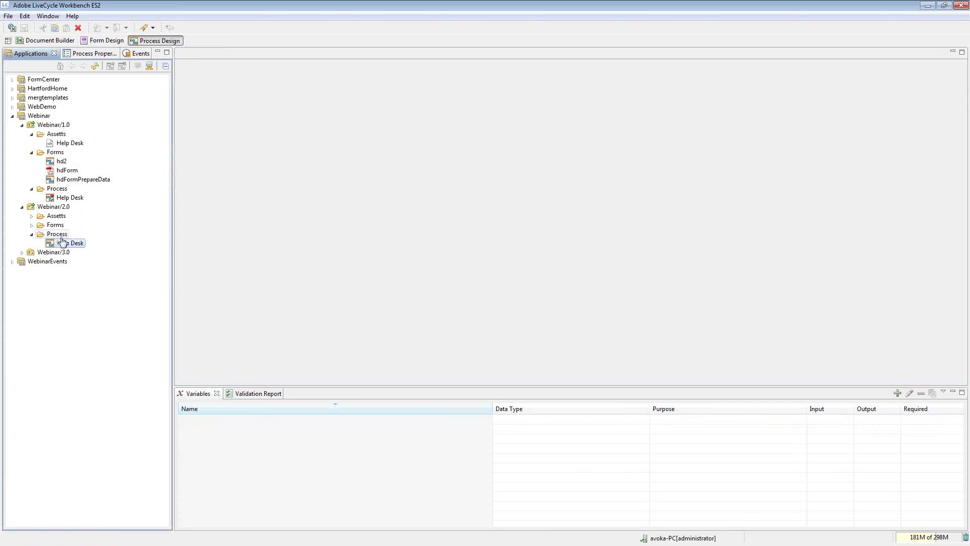
click(23, 254)
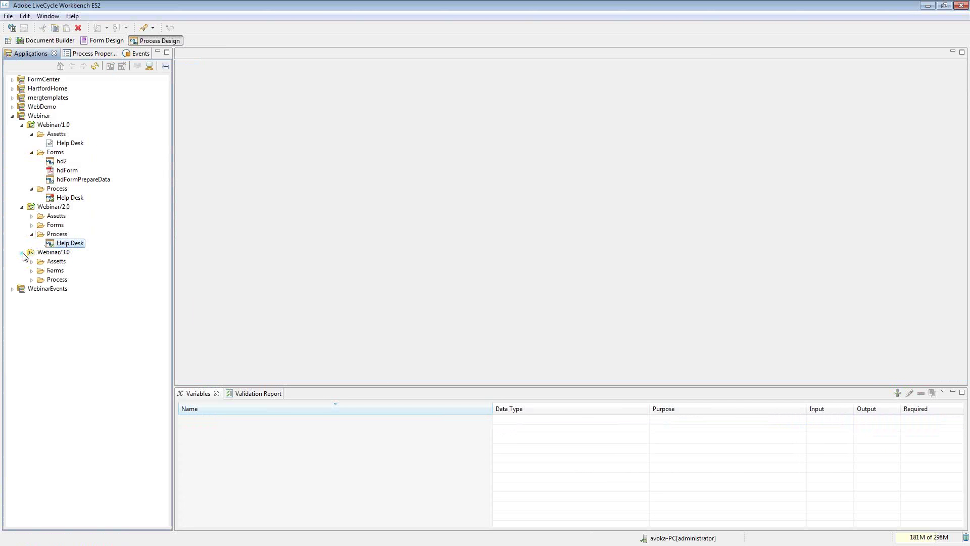
click(32, 279)
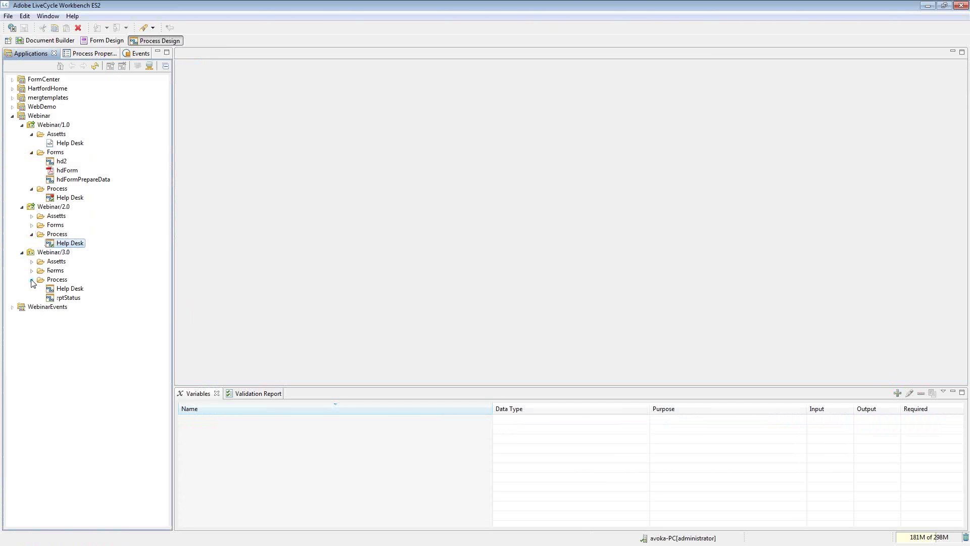
click(70, 292)
double_click(70, 292)
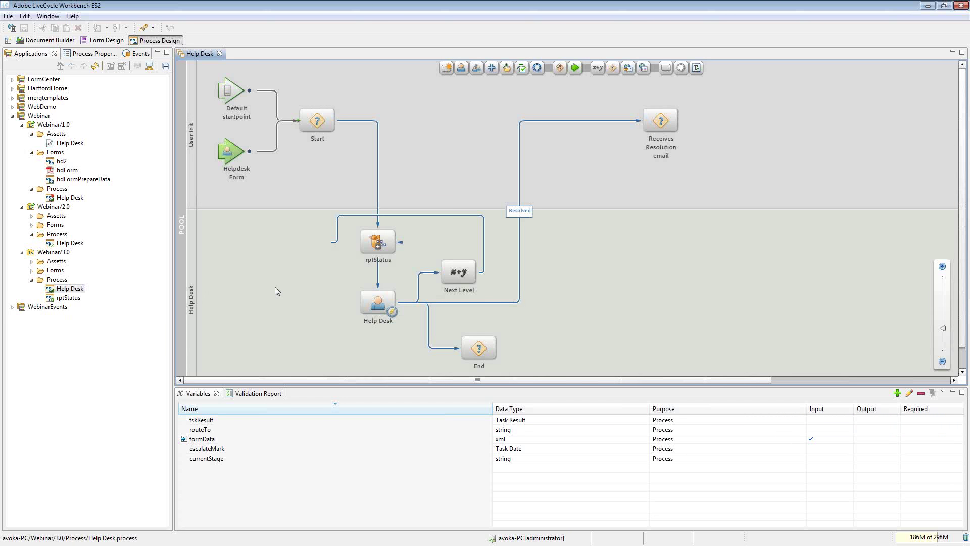
Step: Reposition the Help Desk, rptStatus and Next Level nodes, then open the rptStatus subprocess
click(365, 313)
drag(365, 313, 365, 343)
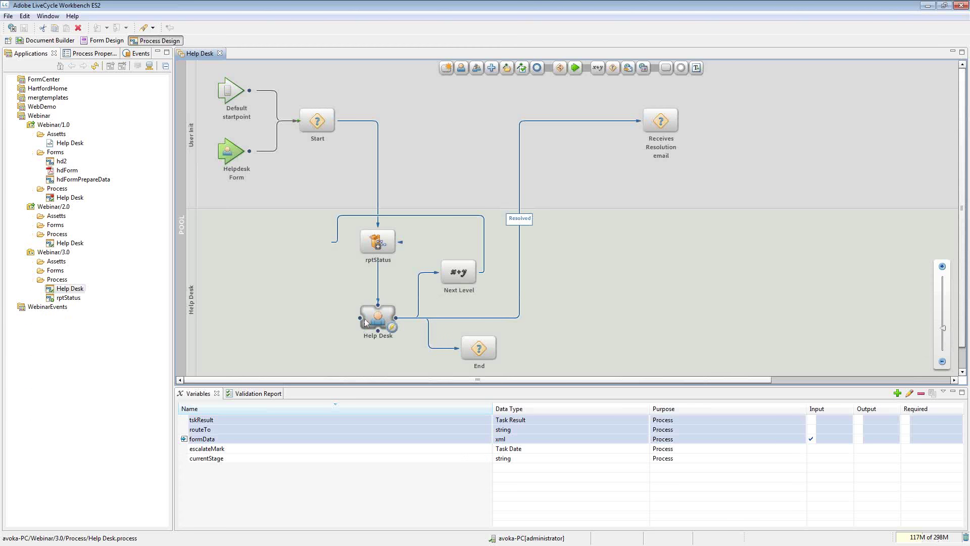
drag(378, 237, 378, 252)
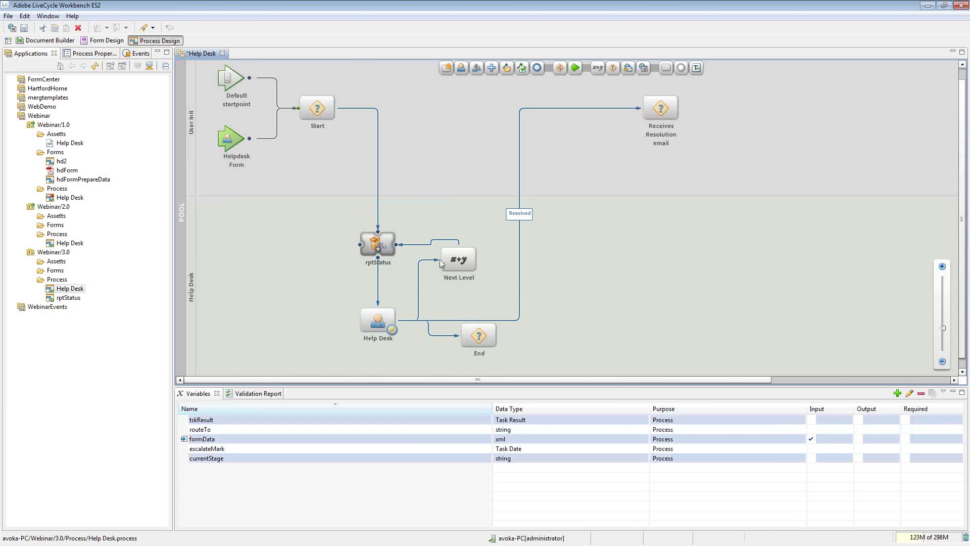
drag(456, 263, 465, 270)
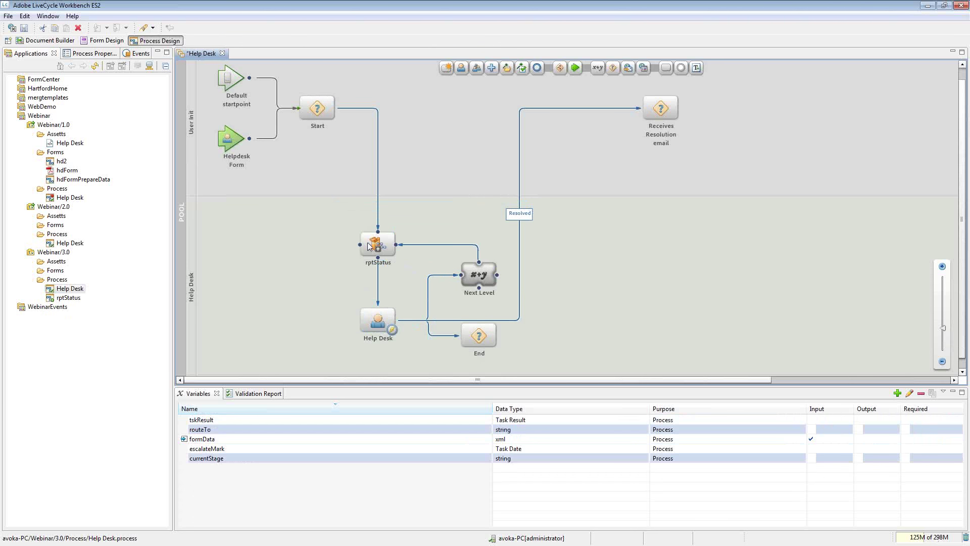
click(74, 299)
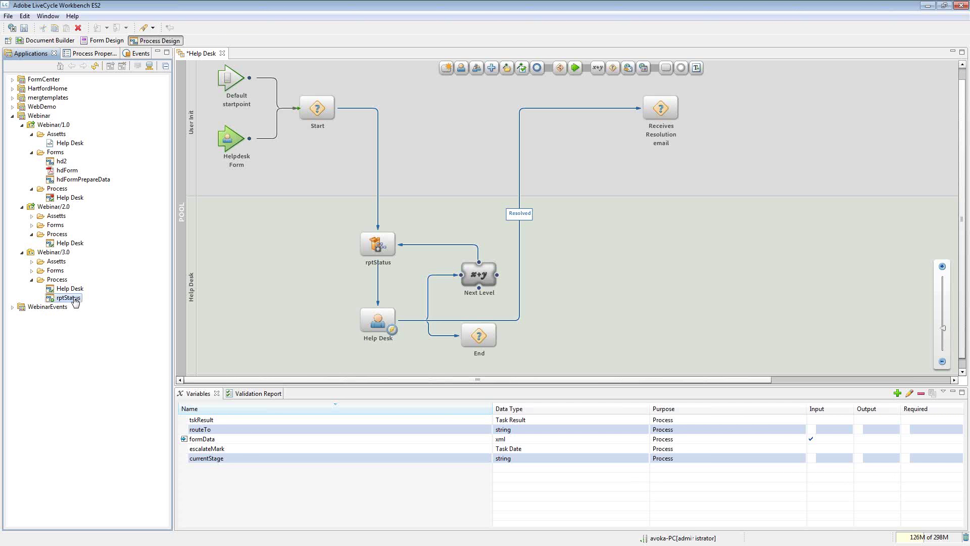
double_click(74, 299)
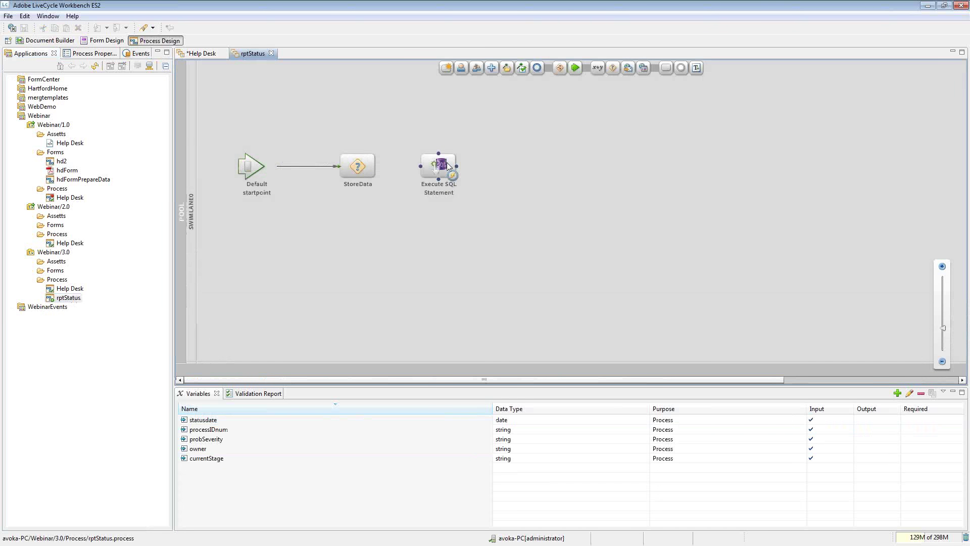
Step: Inspect rptStatus's StoreData and Execute SQL Statement steps, then go back to the Help Desk diagram
click(360, 172)
click(436, 174)
click(208, 55)
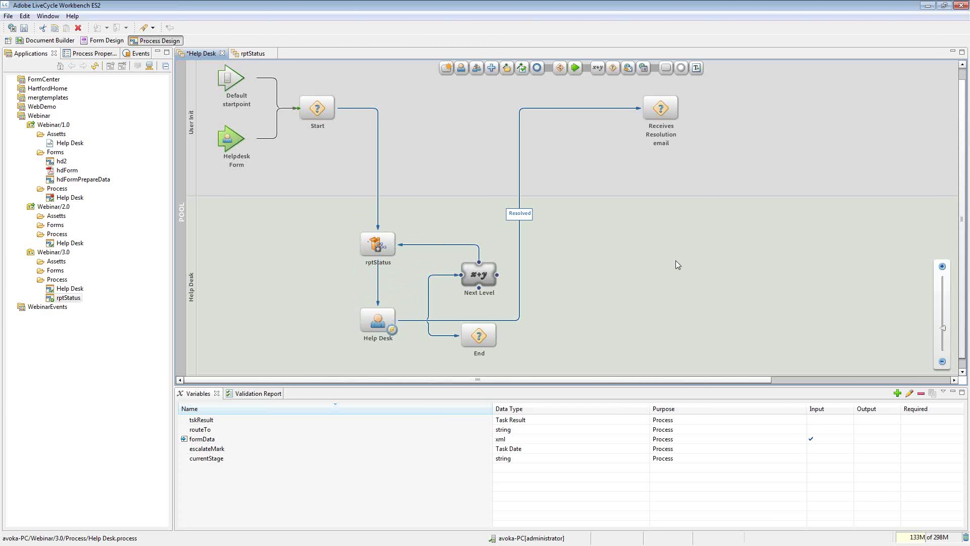
Step: Verify Help Desk's Task Result output maps to tskResult, then reselect rptStatus for its input mappings
click(384, 245)
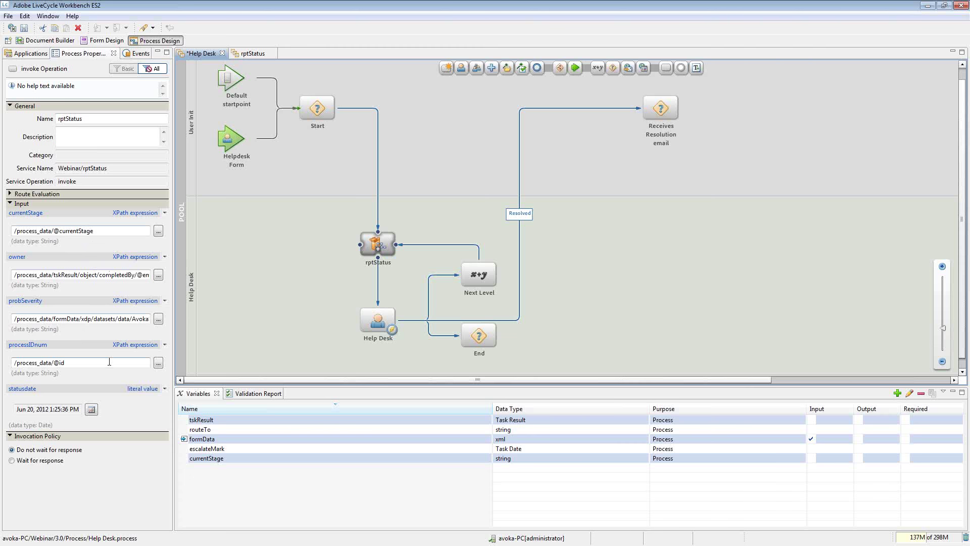
click(380, 322)
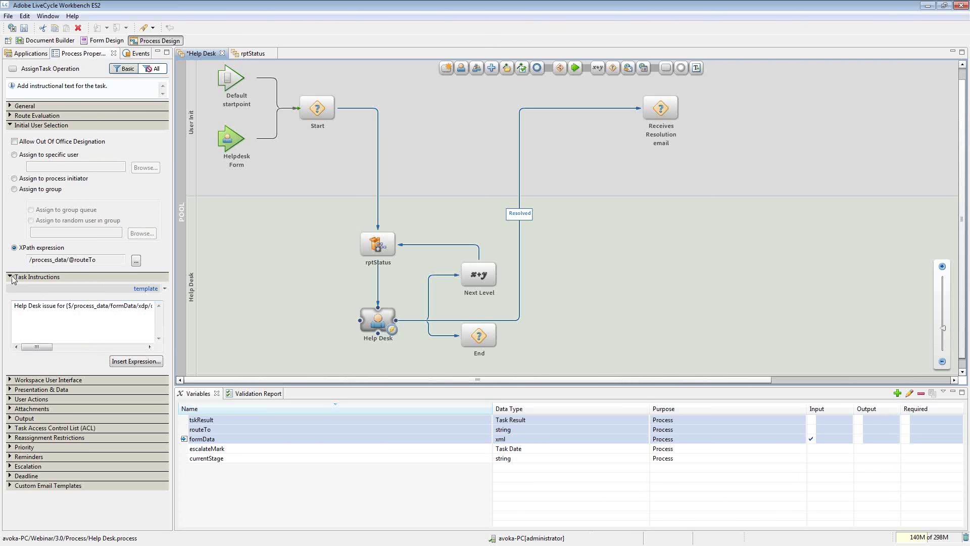
click(16, 277)
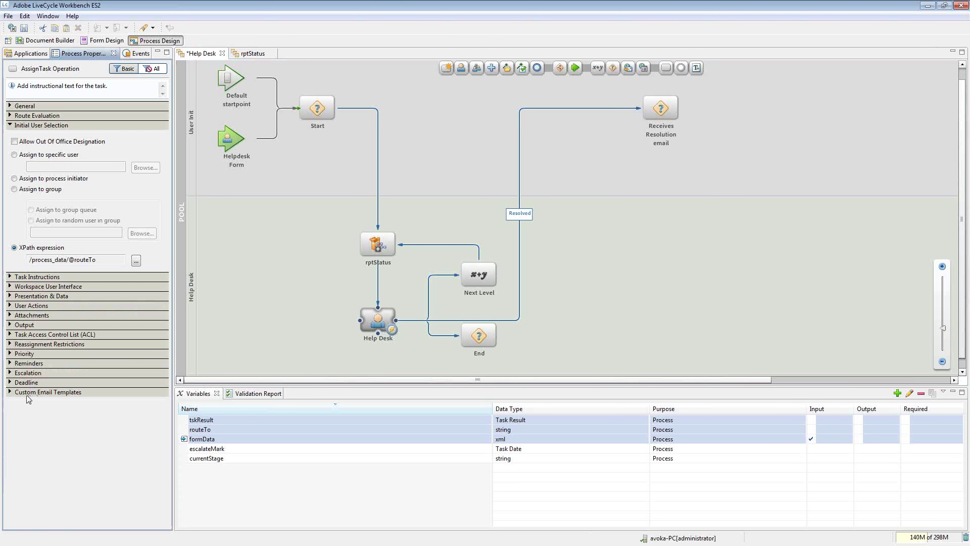
click(10, 325)
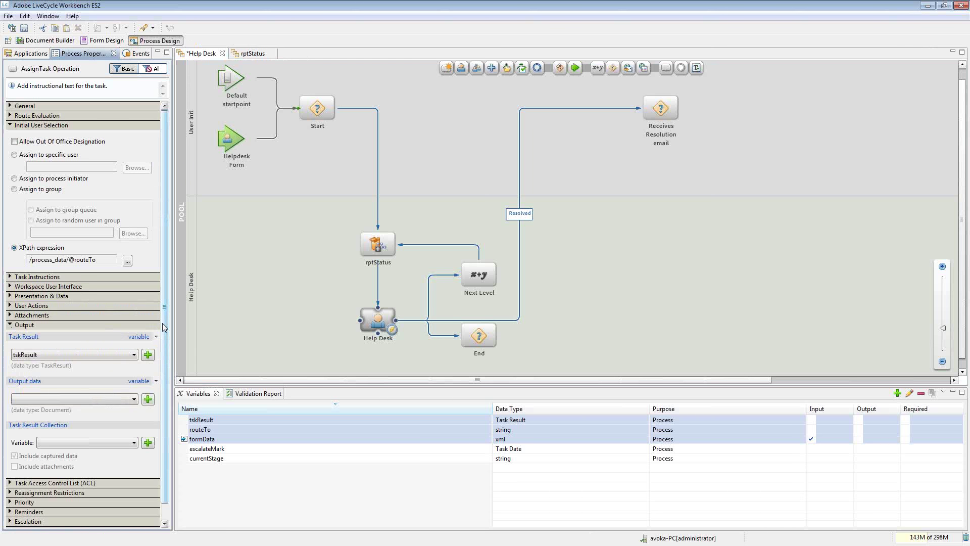
scroll(163, 328, down, 1)
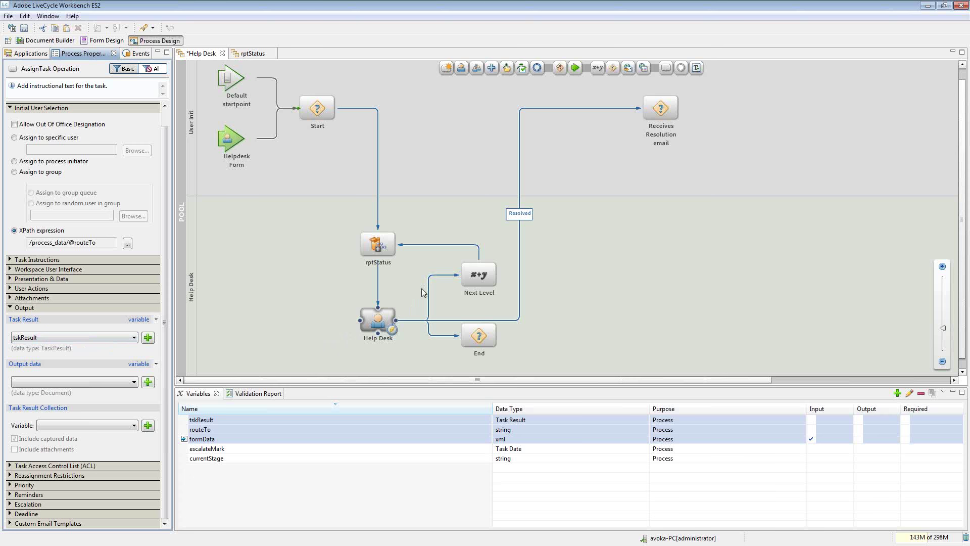
click(375, 244)
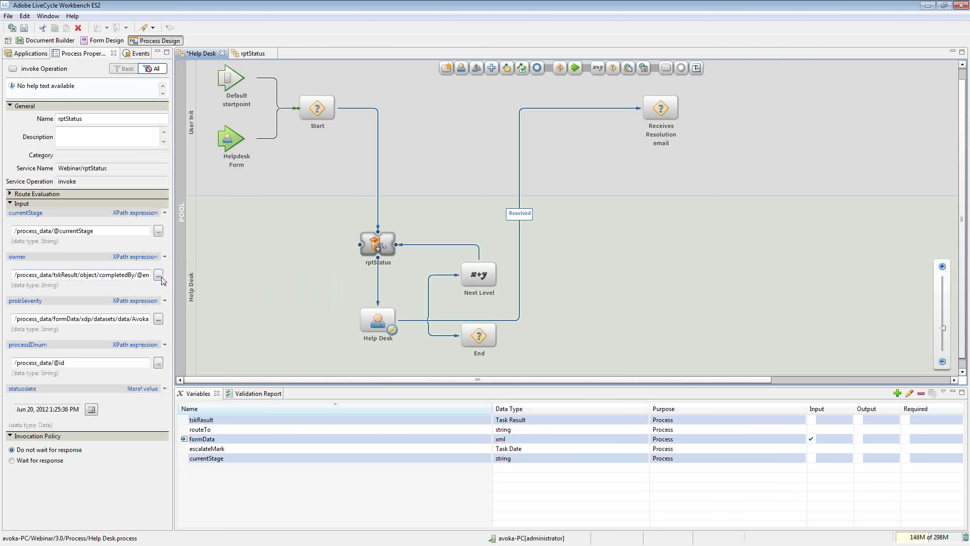
Step: Open the XPath Builder for rptStatus's owner input and expand tskResult > object > completedBy
click(158, 275)
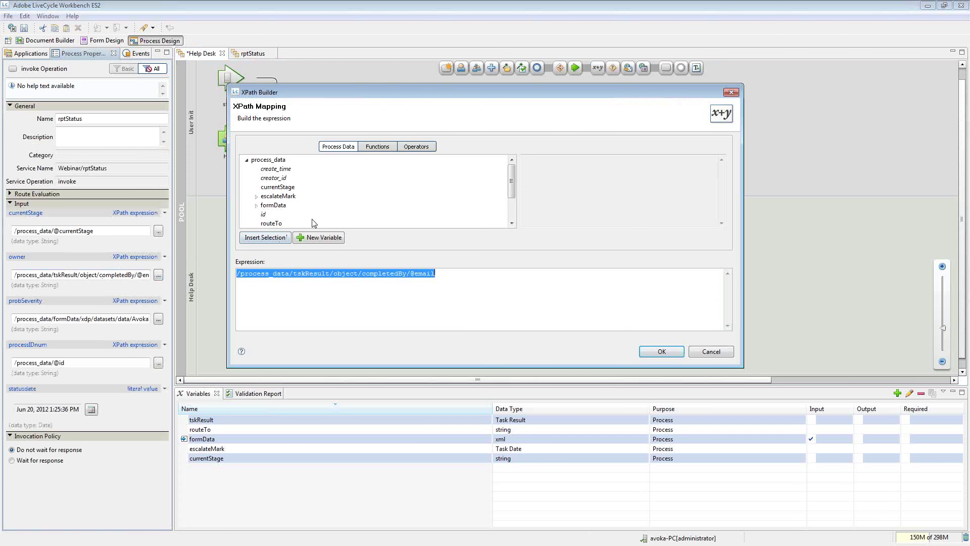
drag(513, 188, 514, 207)
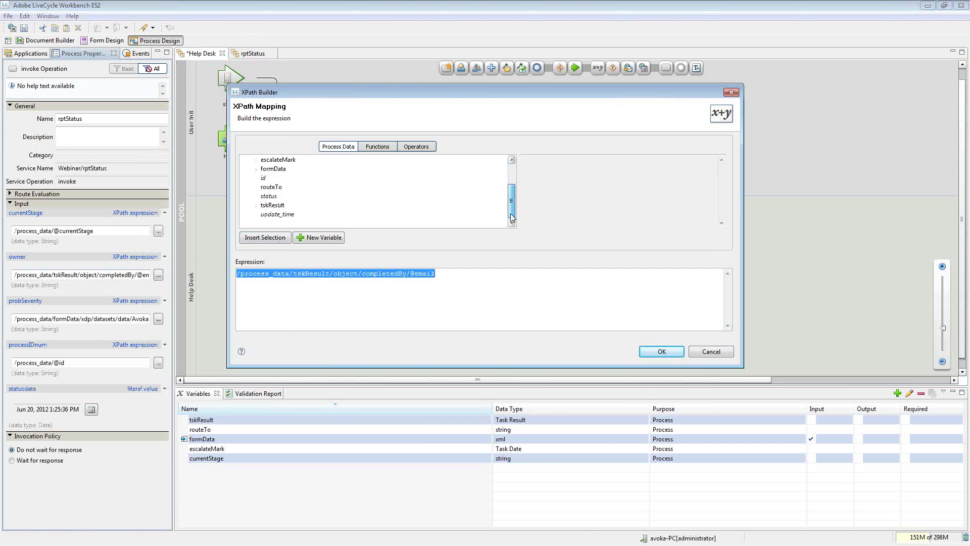
click(262, 208)
click(257, 205)
click(266, 214)
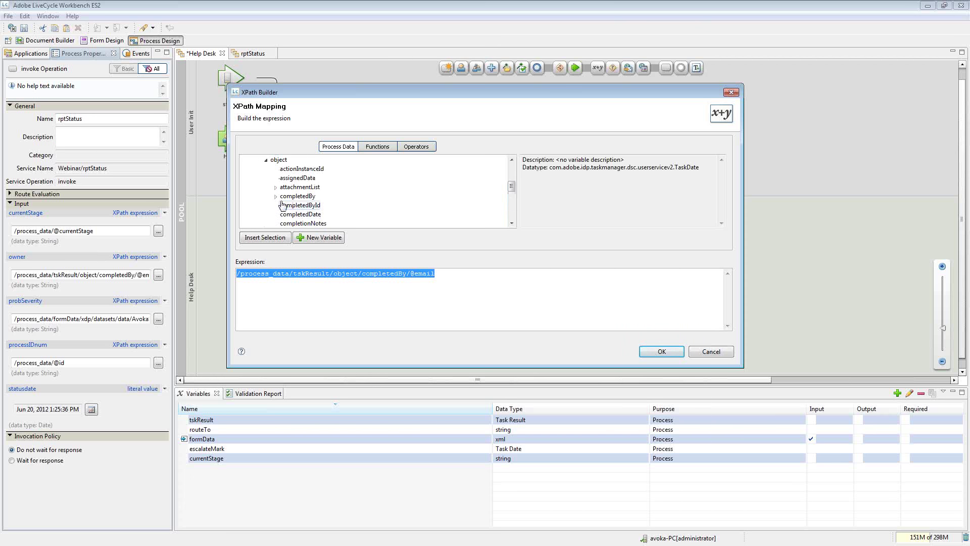
click(277, 197)
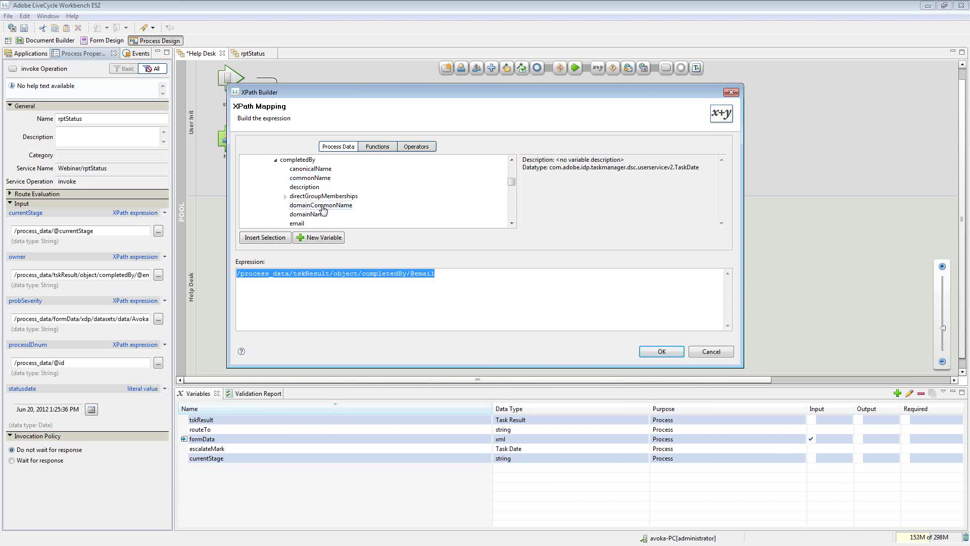
scroll(325, 210, down, 1)
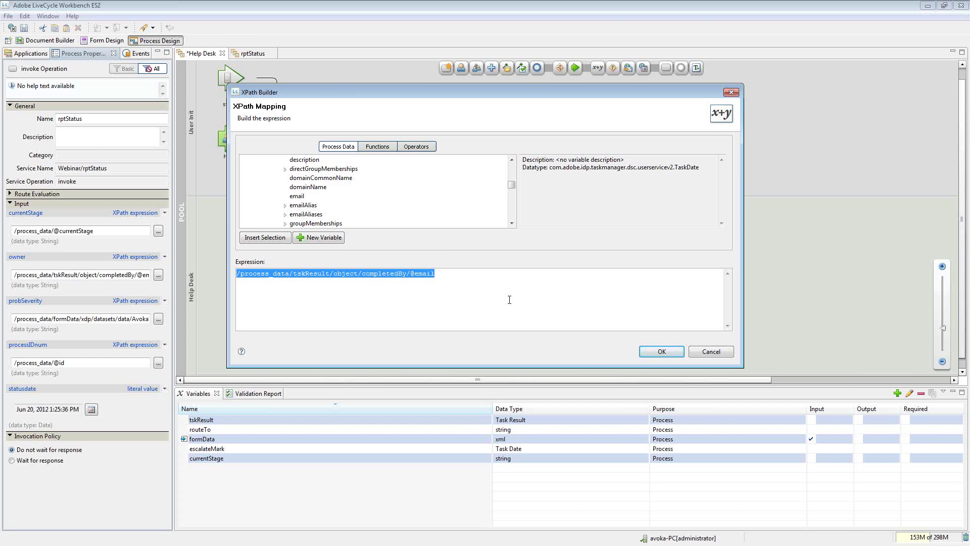
Step: Cancel the XPath Builder and close the Help Desk and rptStatus editors, answering the save prompt
click(713, 356)
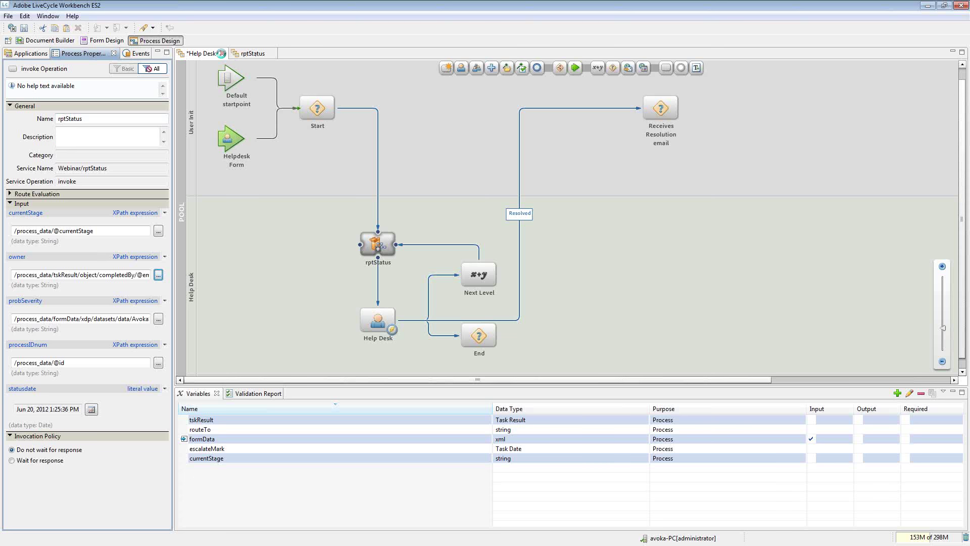
click(222, 53)
click(537, 284)
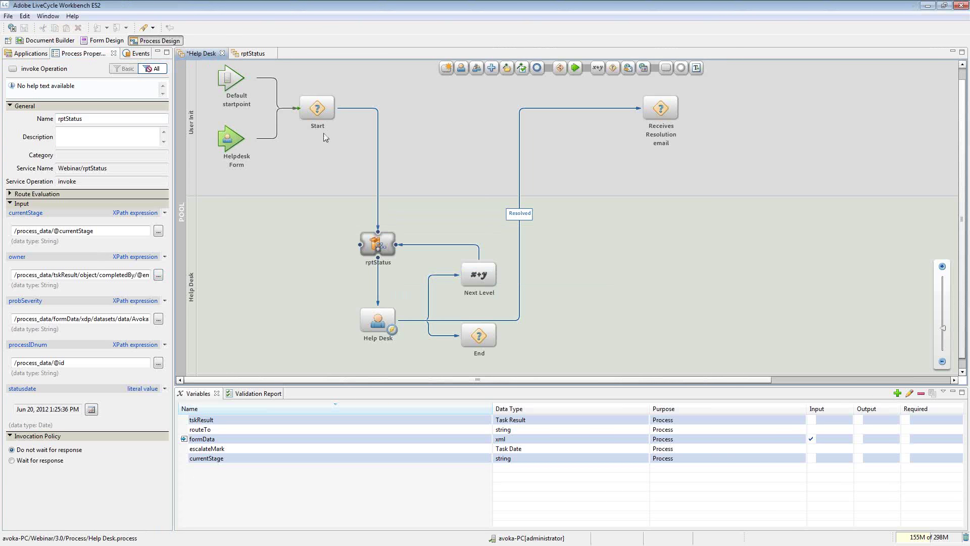
click(217, 53)
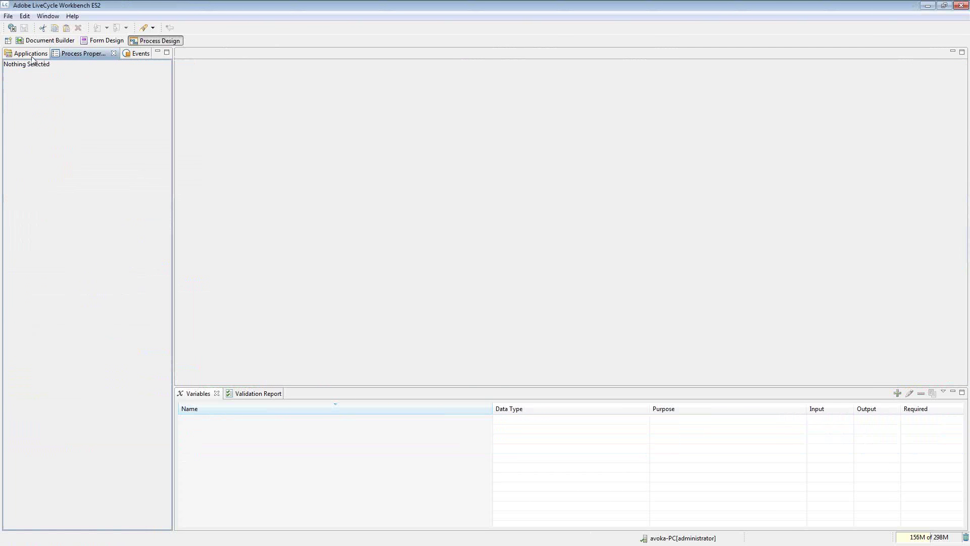
Step: Collapse the Webinar versions, expand WebinarEvents/1.0 > Process, and open the event1 process
click(32, 58)
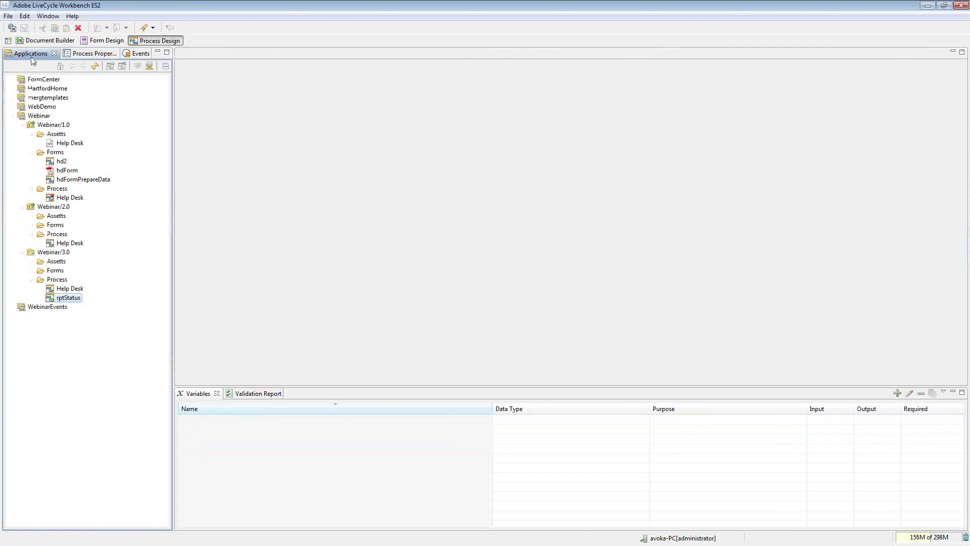
click(22, 252)
click(21, 207)
click(12, 225)
click(22, 234)
click(31, 243)
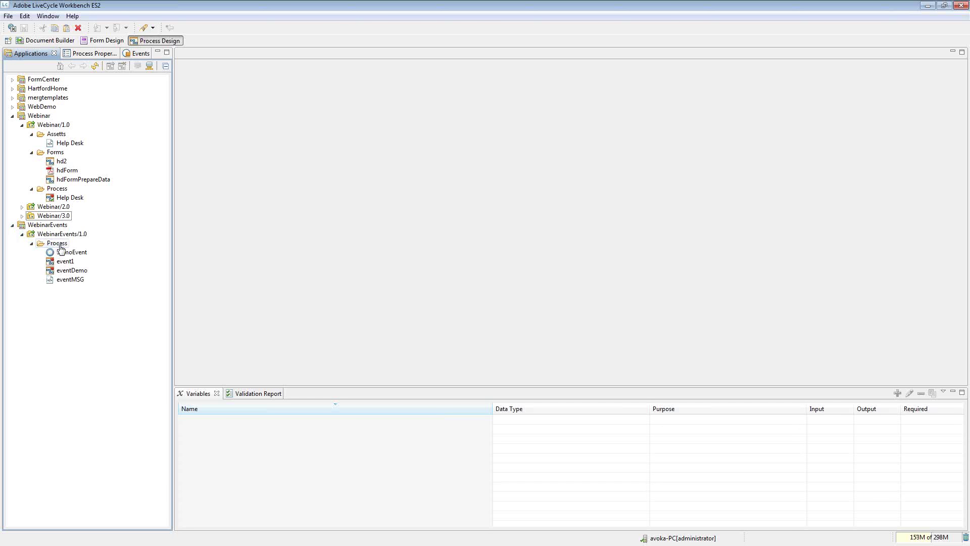
click(12, 116)
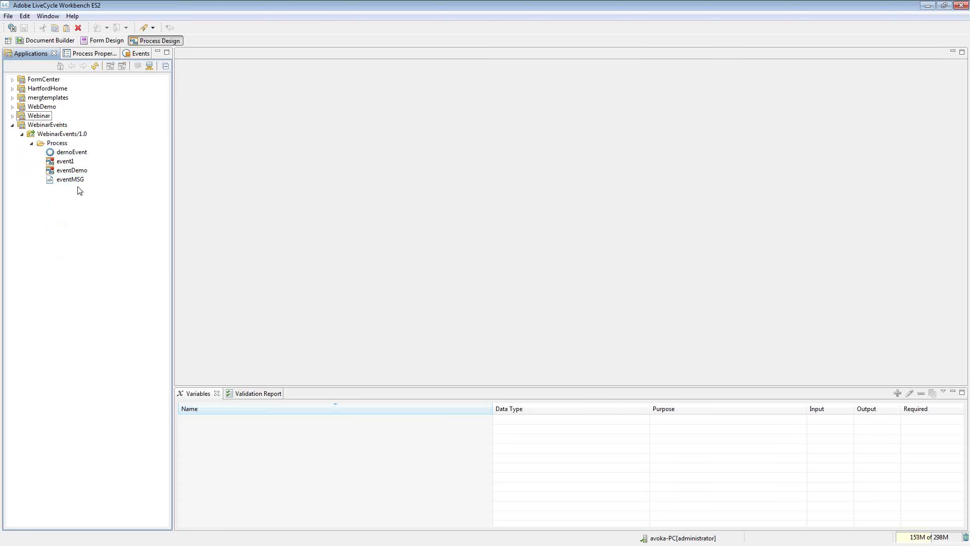
double_click(64, 162)
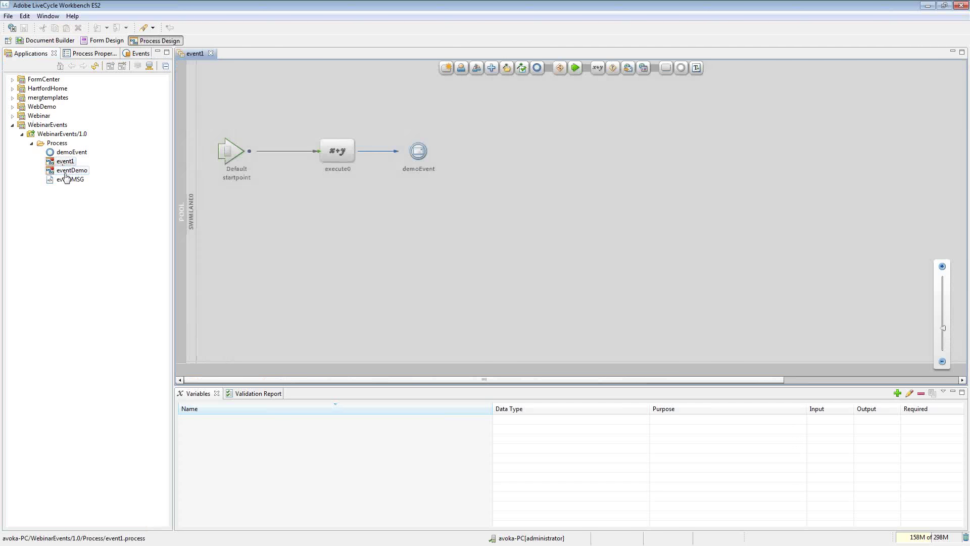
Step: Open eventDemo and inspect its start and scheduleWait steps, then open demoEvent from event1
double_click(66, 172)
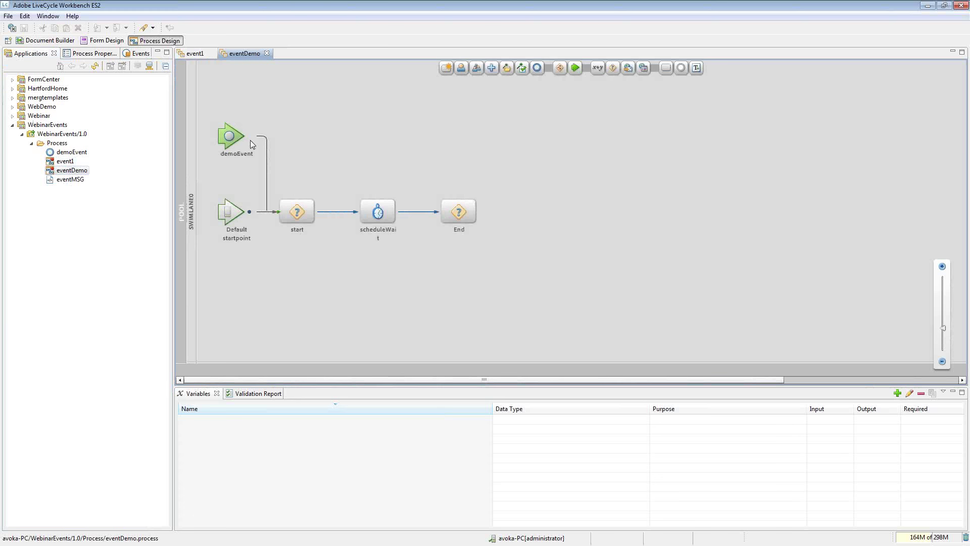
click(296, 214)
click(376, 223)
click(195, 54)
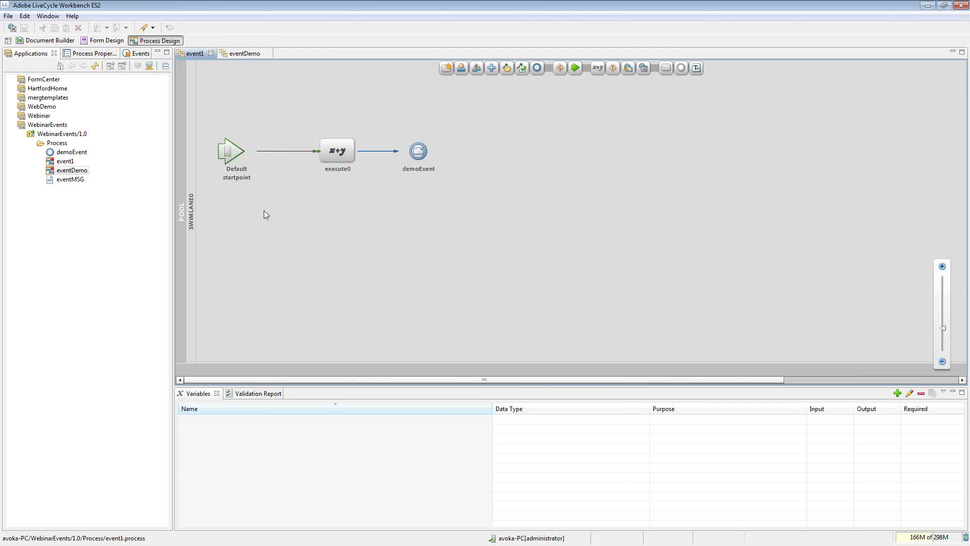
double_click(72, 152)
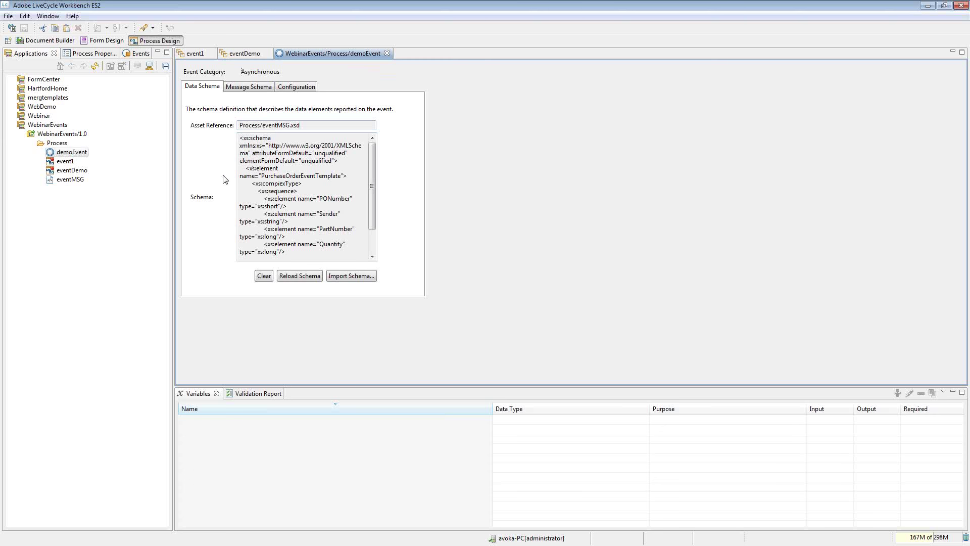
Step: Review demoEvent's message schema and its priority and activation settings, then close the demoEvent definition
click(263, 87)
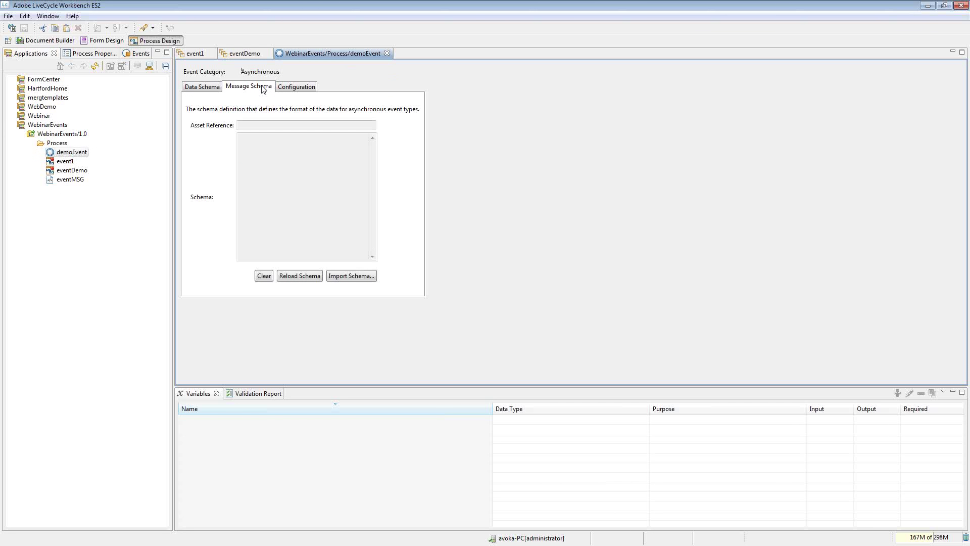
click(303, 87)
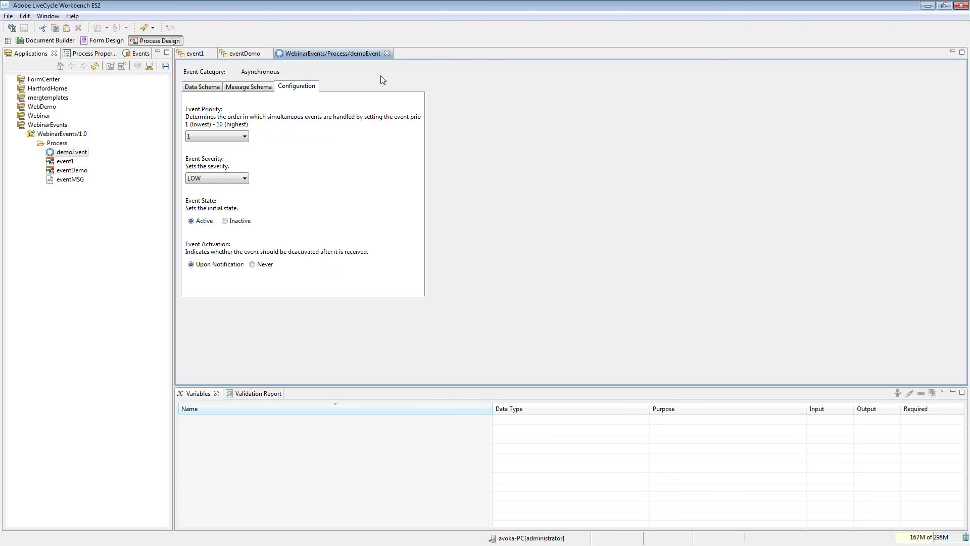
click(387, 54)
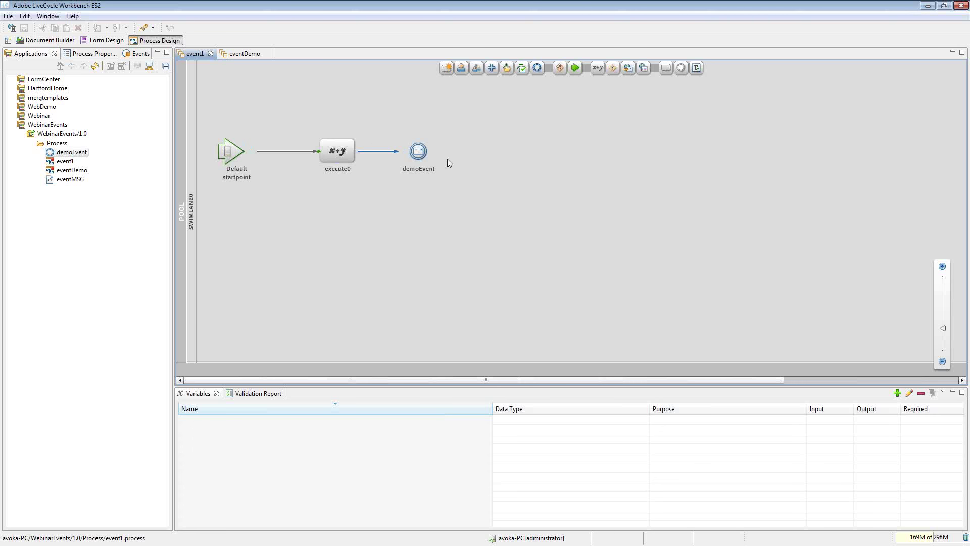
Step: Invoke event1 with no input values, acknowledge its successful run, and bring up the eventDemo process
click(417, 150)
right_click(338, 288)
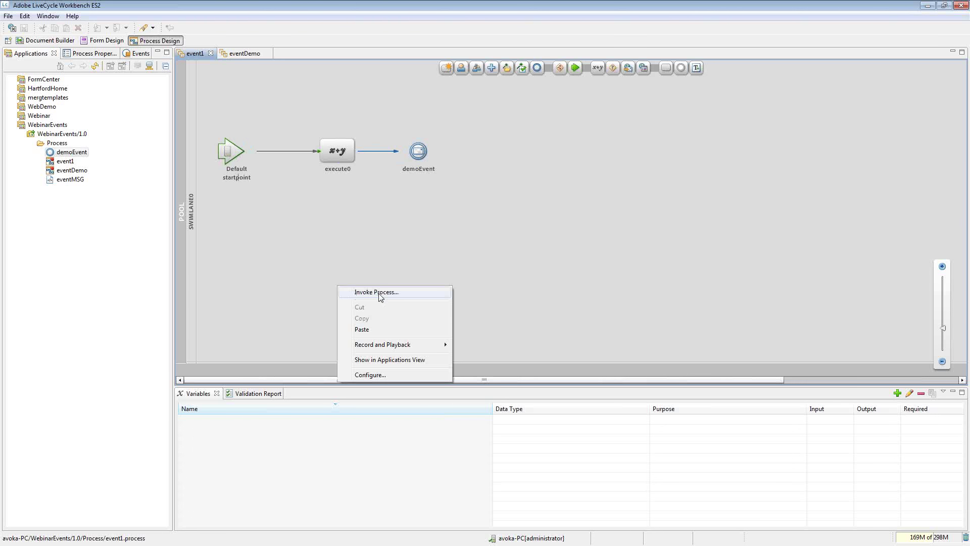
click(380, 294)
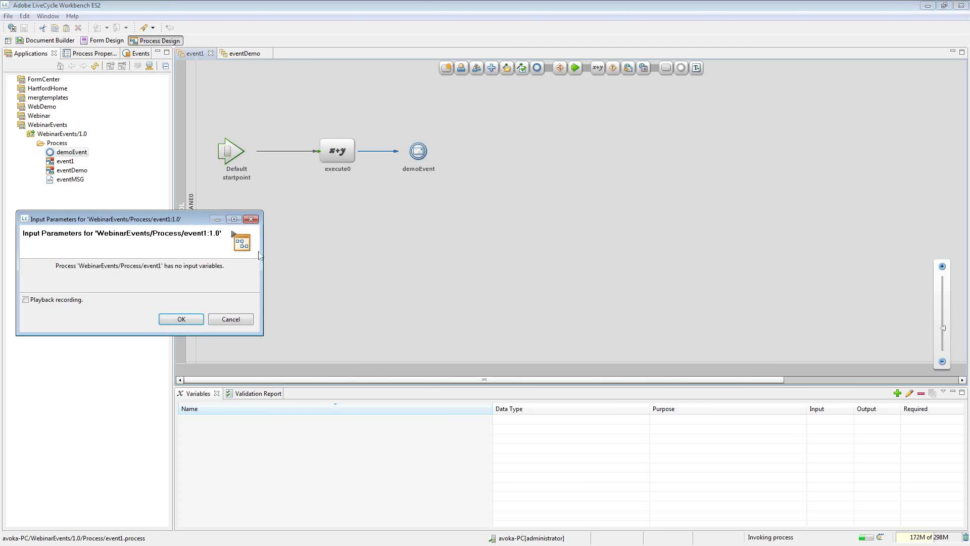
click(194, 320)
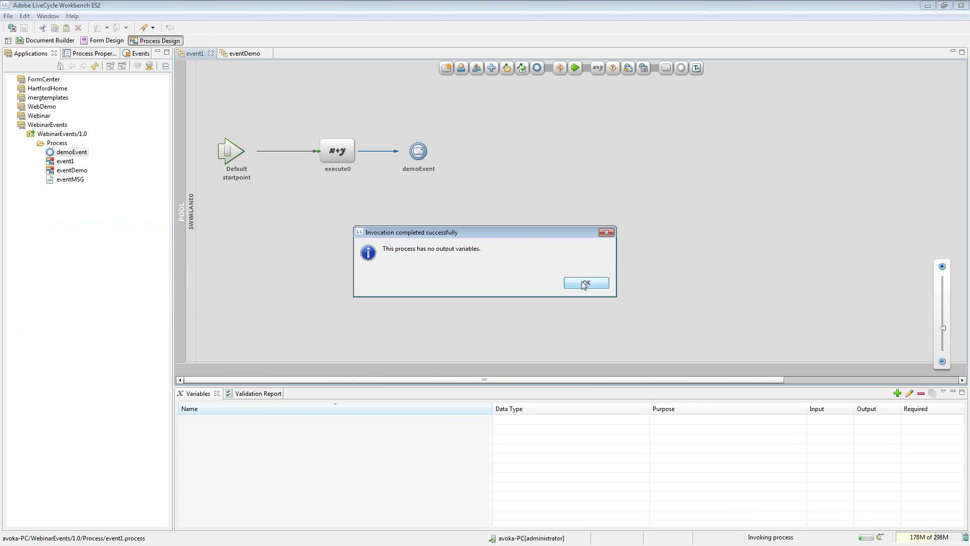
click(586, 283)
click(418, 151)
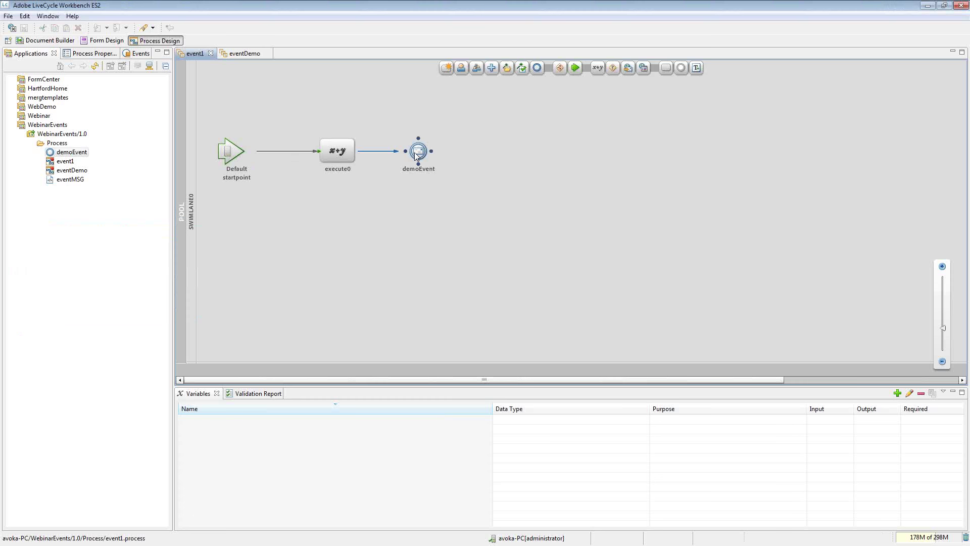
click(244, 53)
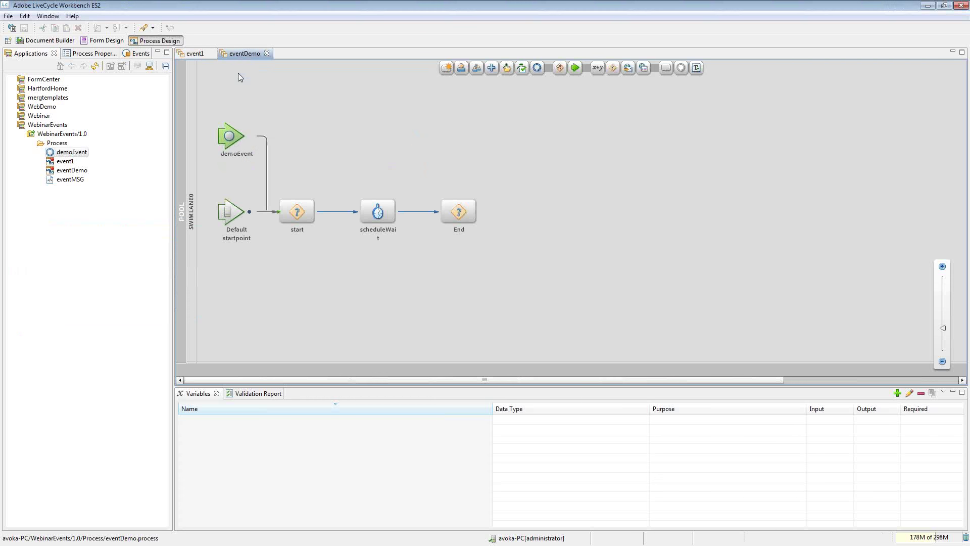
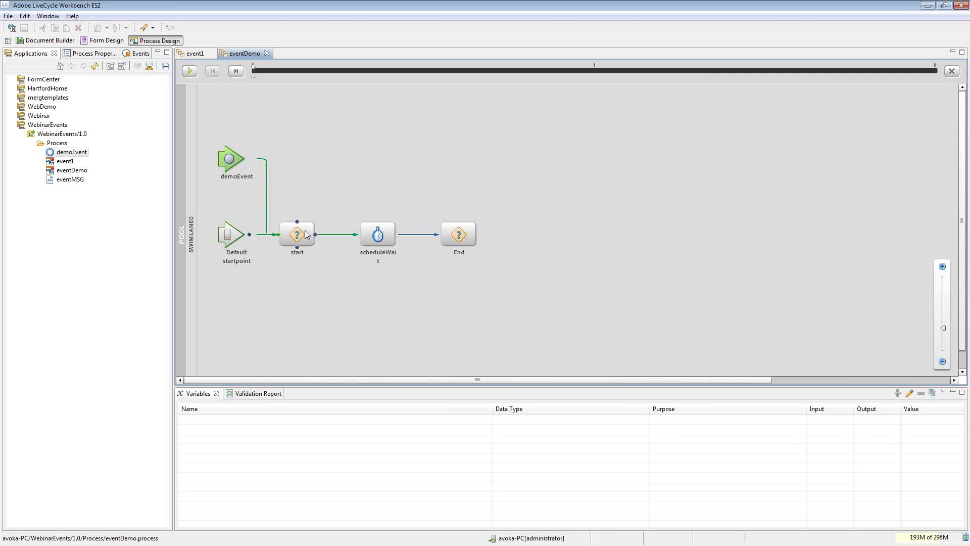
Step: Step the eventDemo playback through start to scheduleWait, then close the playback bar
click(236, 71)
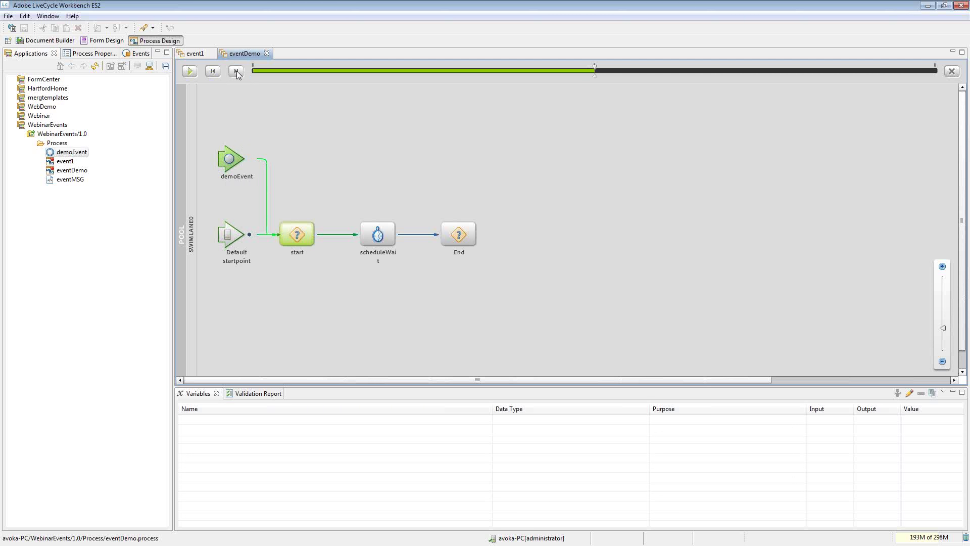
click(236, 72)
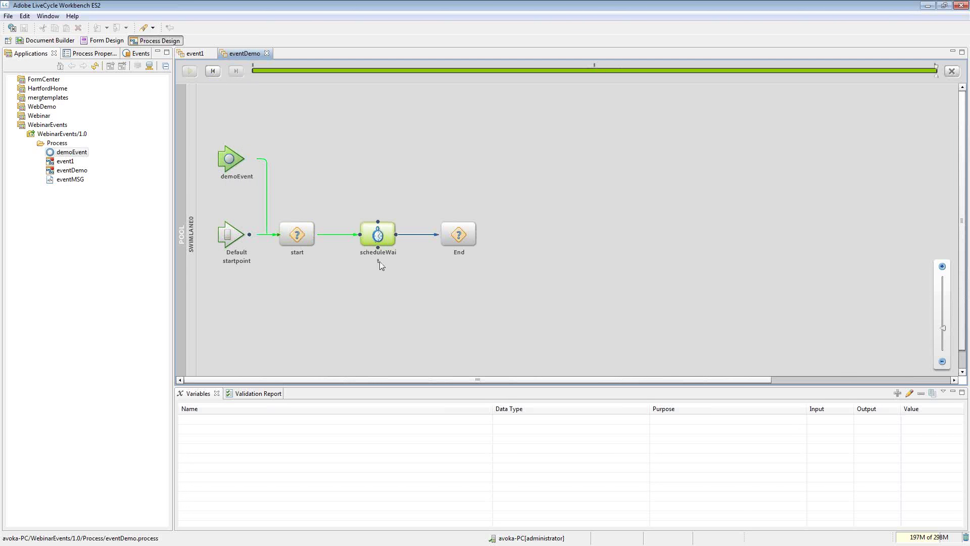
click(951, 71)
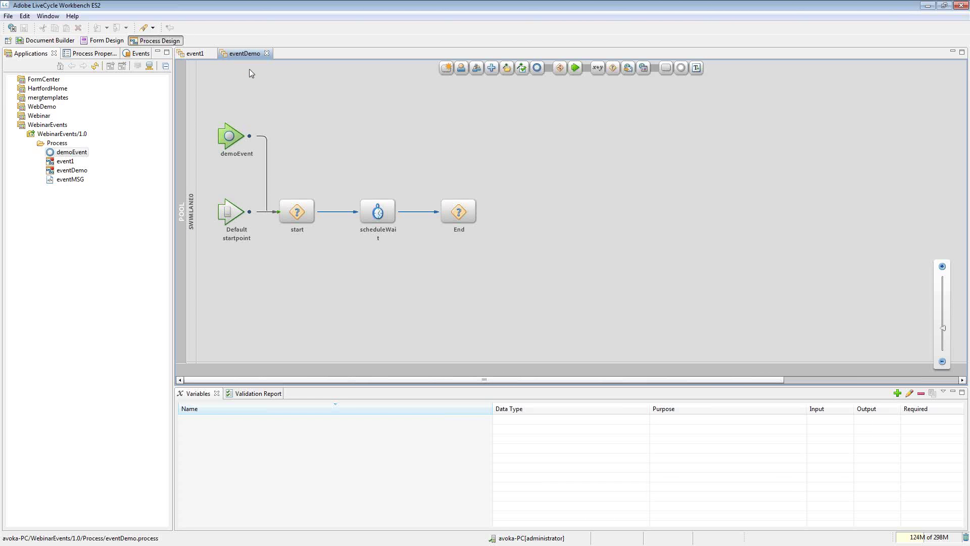
Step: Review the demoEvent start point's filter on value 111 in the eventDemo process
click(235, 135)
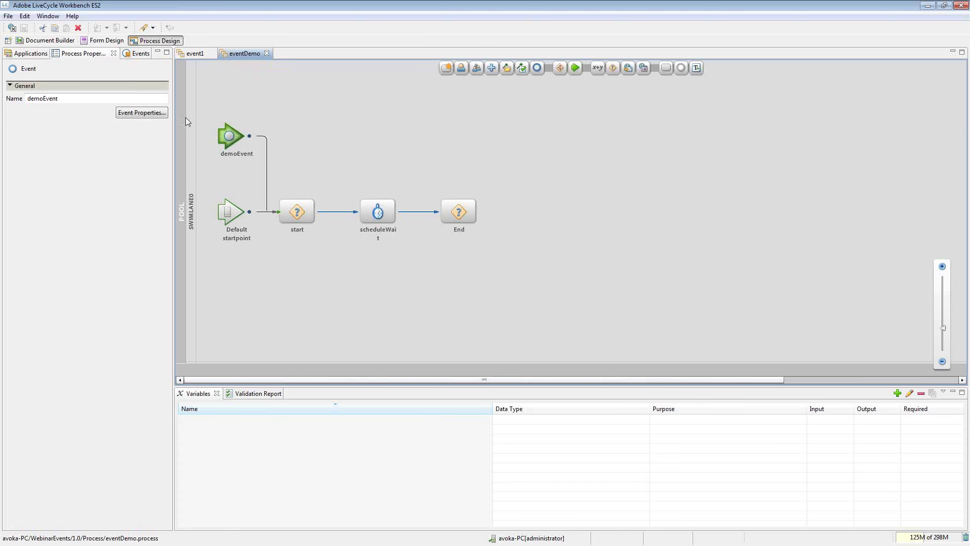
click(161, 112)
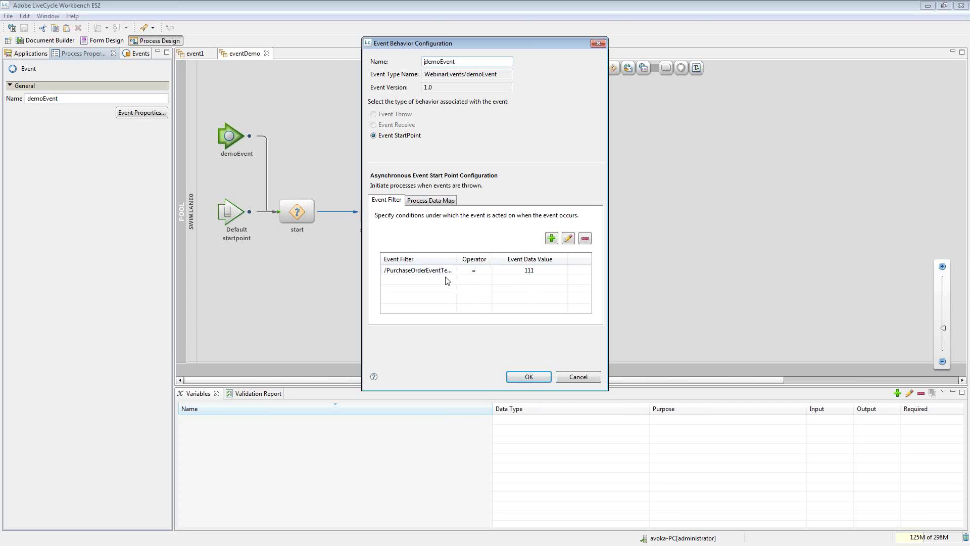
click(578, 377)
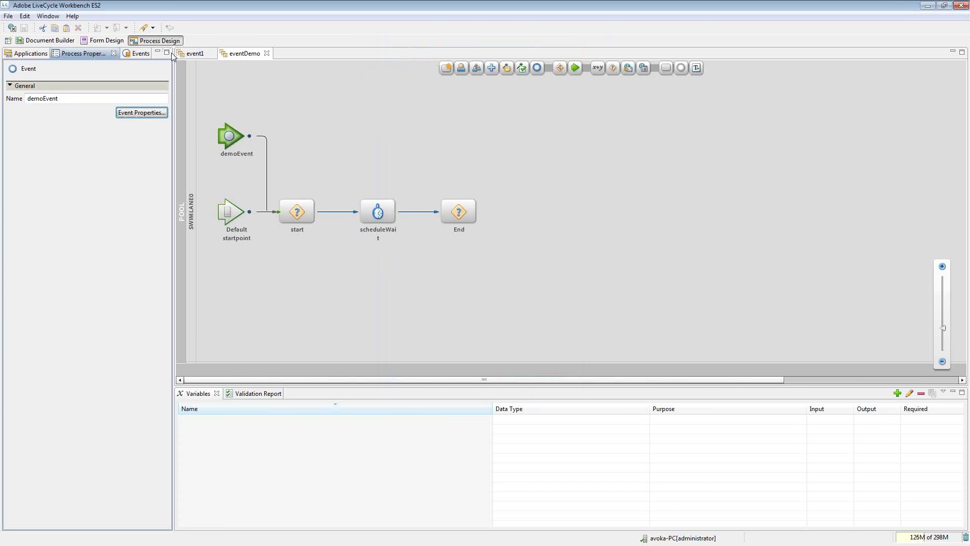
Step: Check that event1's demoEvent throw also filters on 111, without changing it
click(191, 54)
click(419, 153)
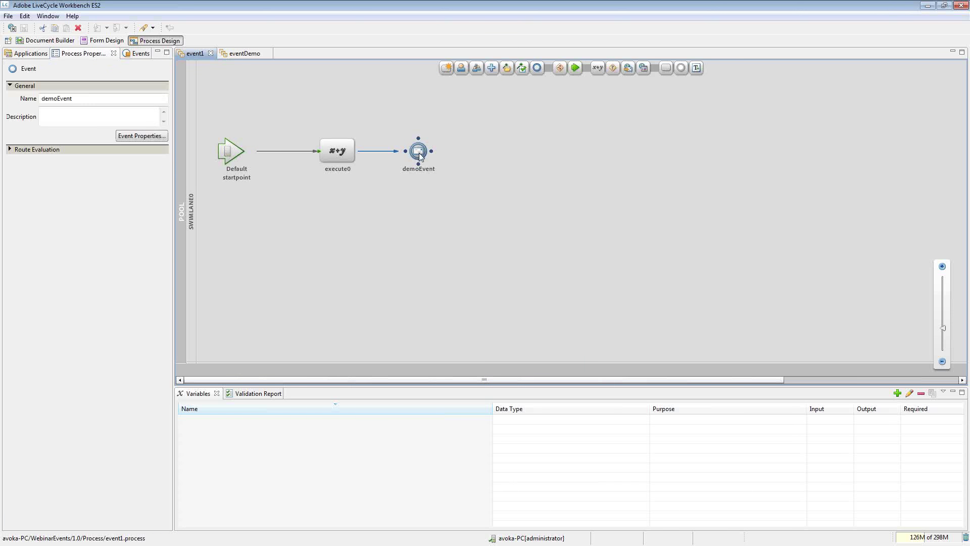
click(163, 137)
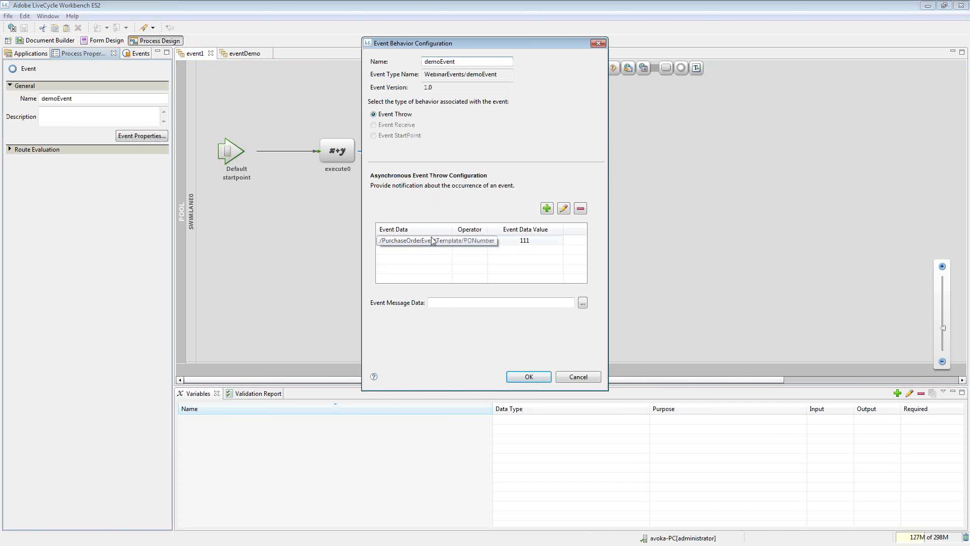
click(578, 377)
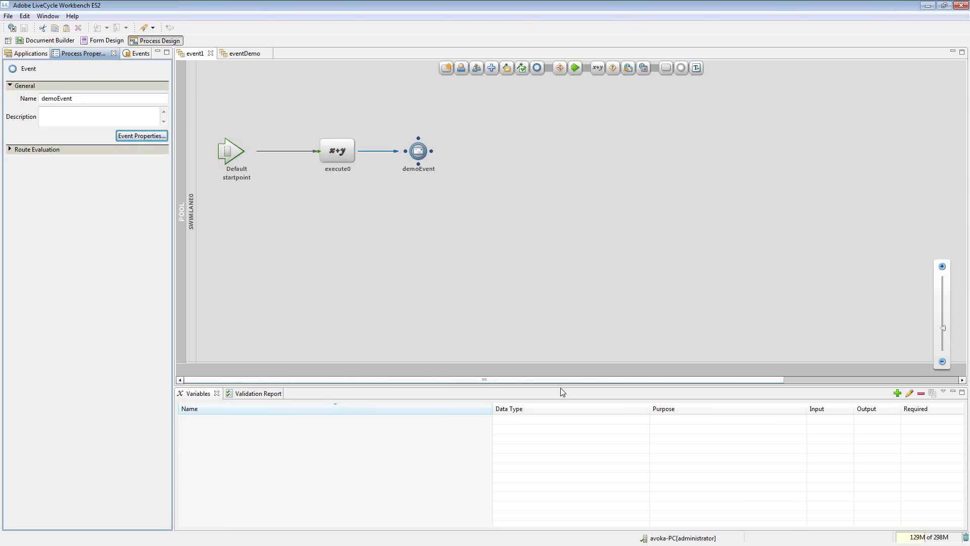
click(29, 53)
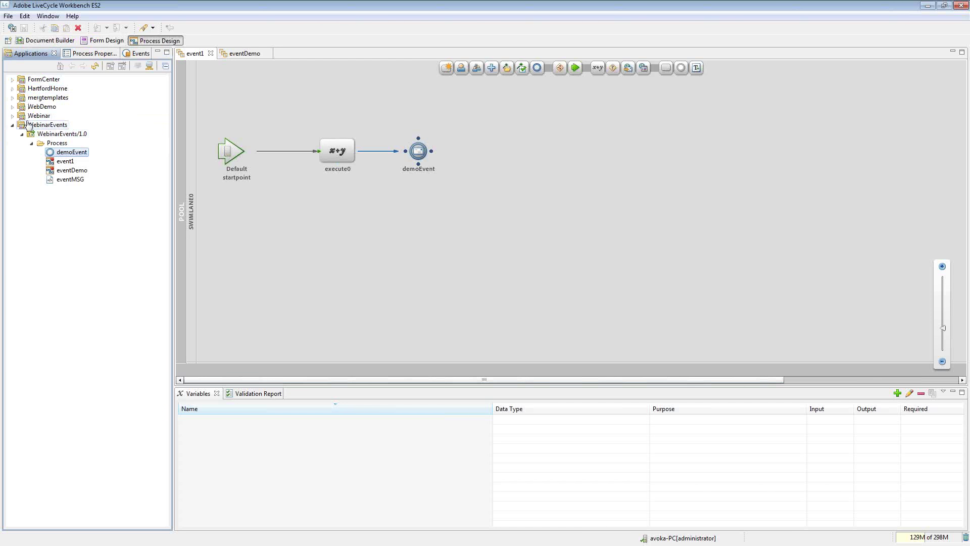
Step: Expand the Webinar application and open its Webinar/1.0 Help Desk process
click(13, 116)
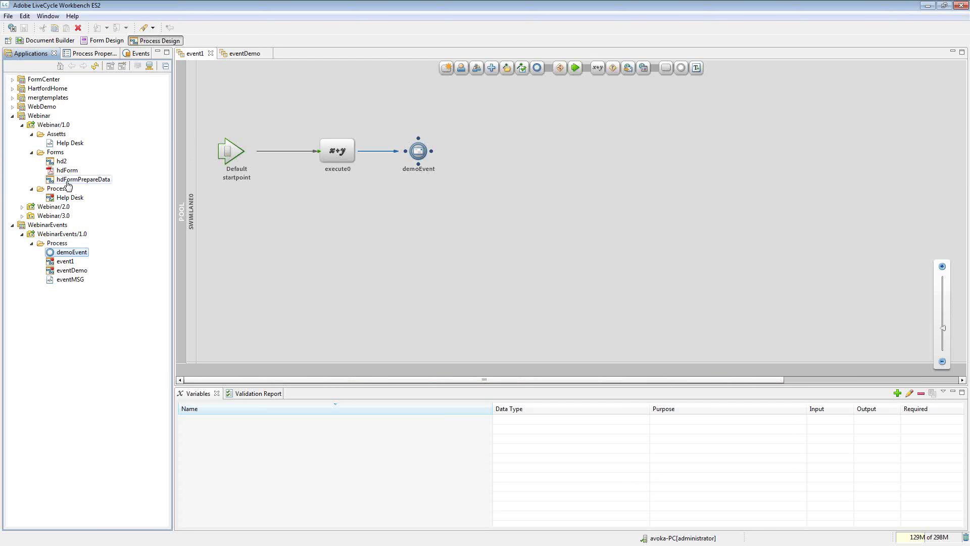
double_click(64, 199)
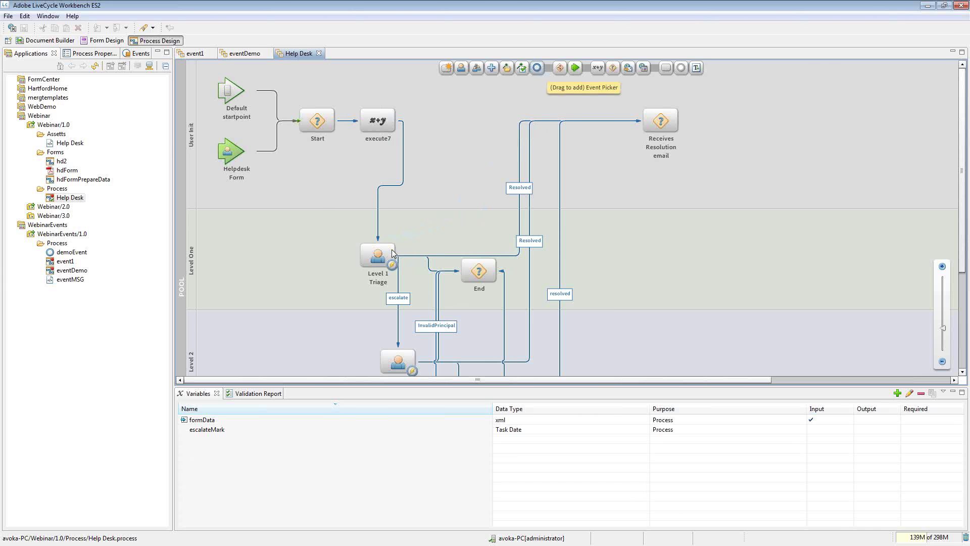
Step: Attach an event to Level 1 Triage, choosing WebinarEvents > Process > demoEvent
drag(393, 254, 394, 253)
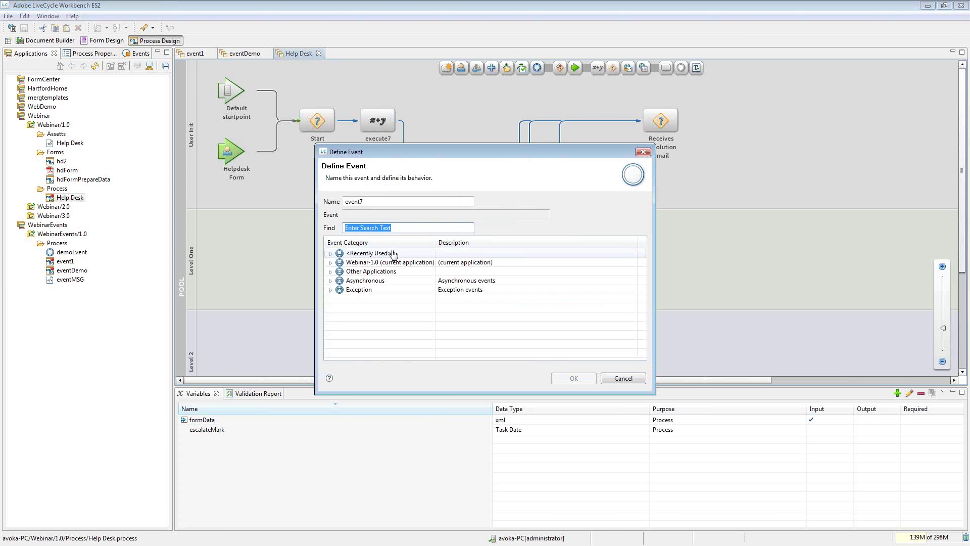
click(331, 263)
click(352, 264)
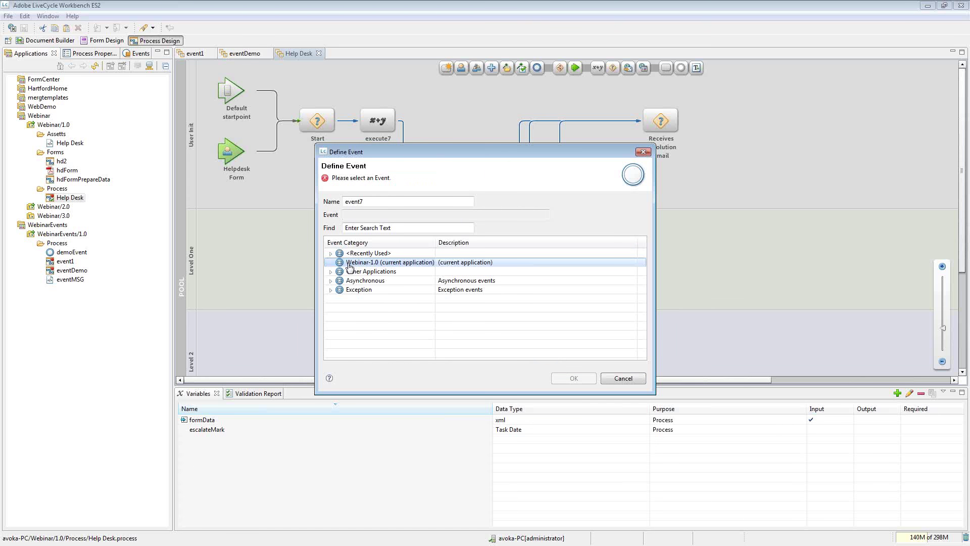
click(330, 272)
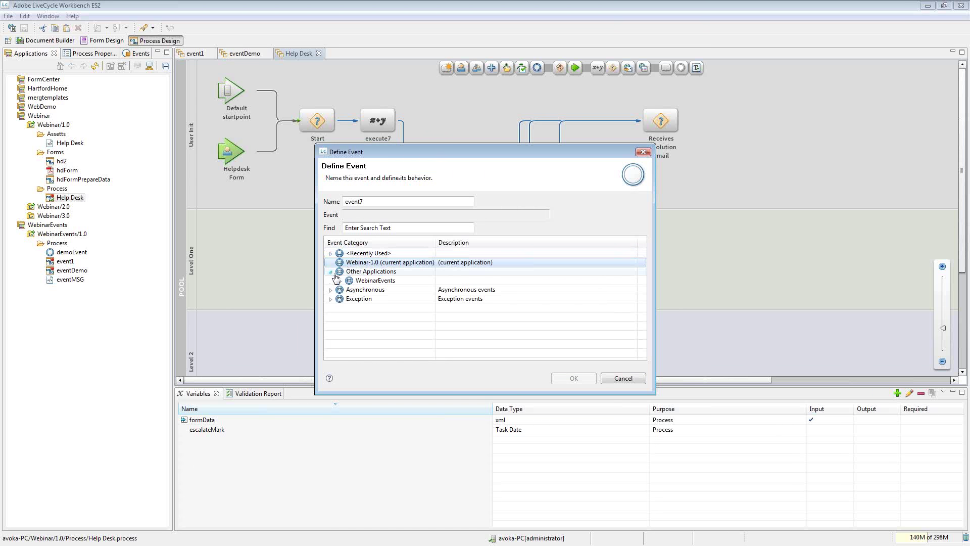
click(340, 280)
click(350, 290)
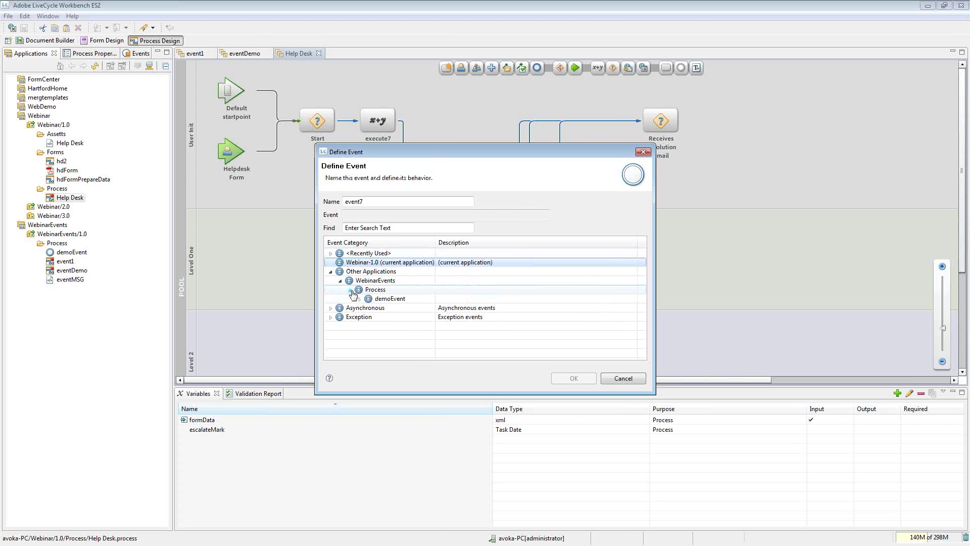
click(388, 299)
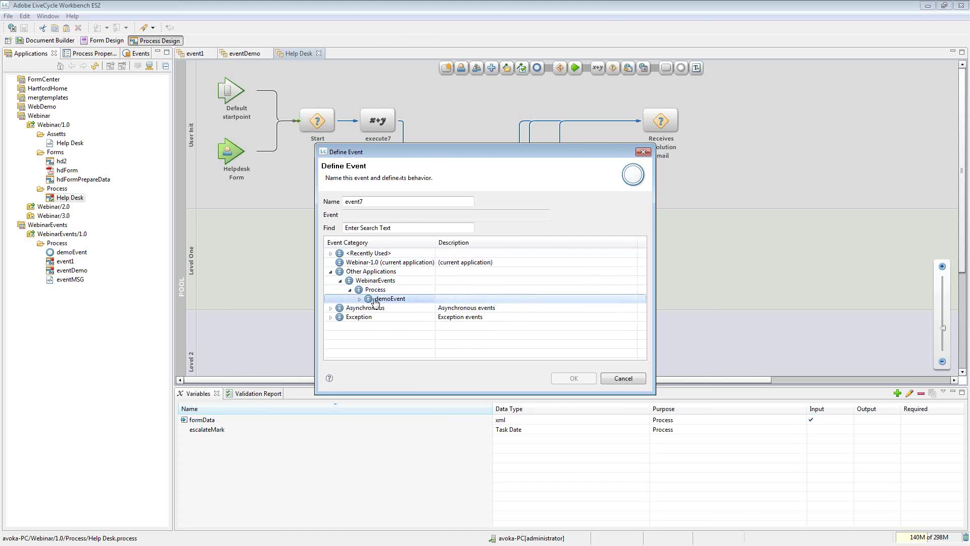
click(360, 299)
double_click(390, 308)
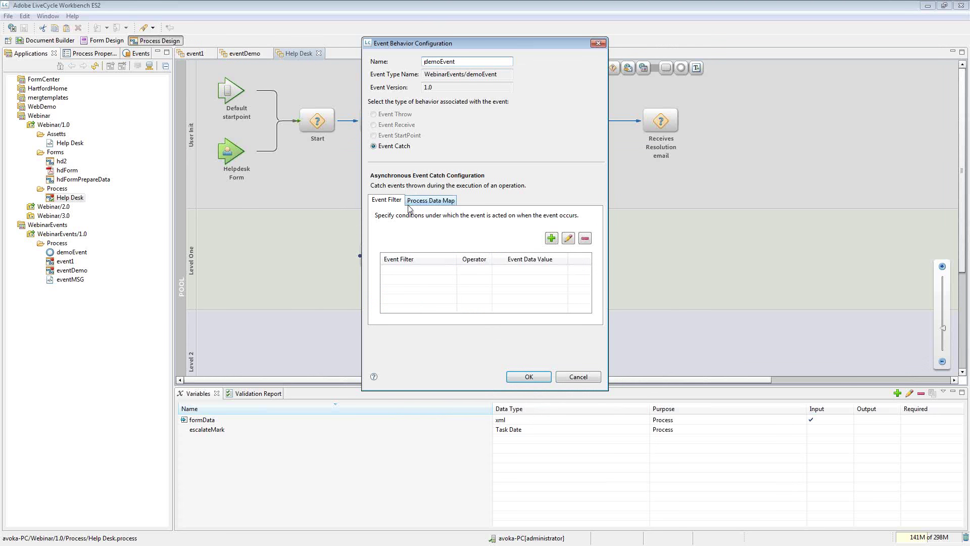
Step: Add an event filter: /PurchaseOrderEventTemplate/PONumber equals 111
click(551, 239)
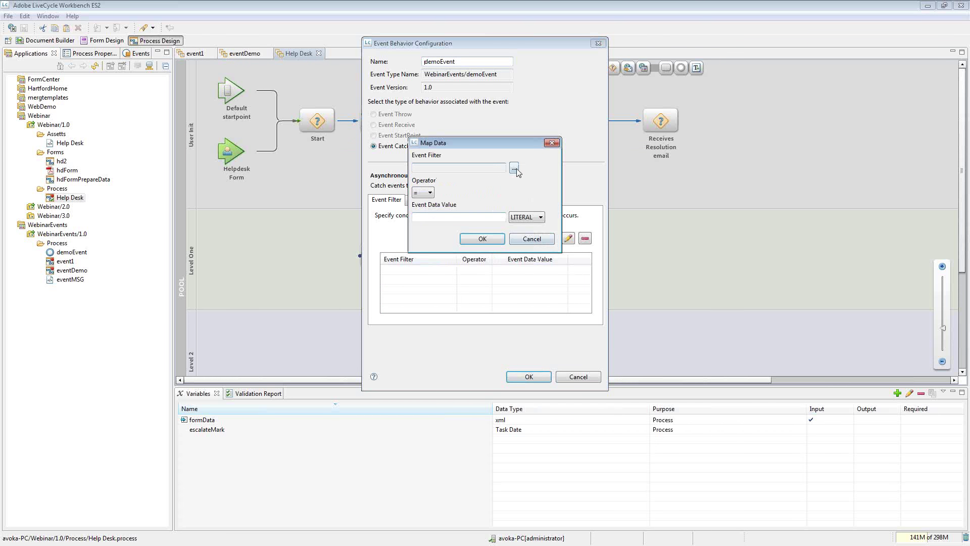
click(512, 171)
click(387, 123)
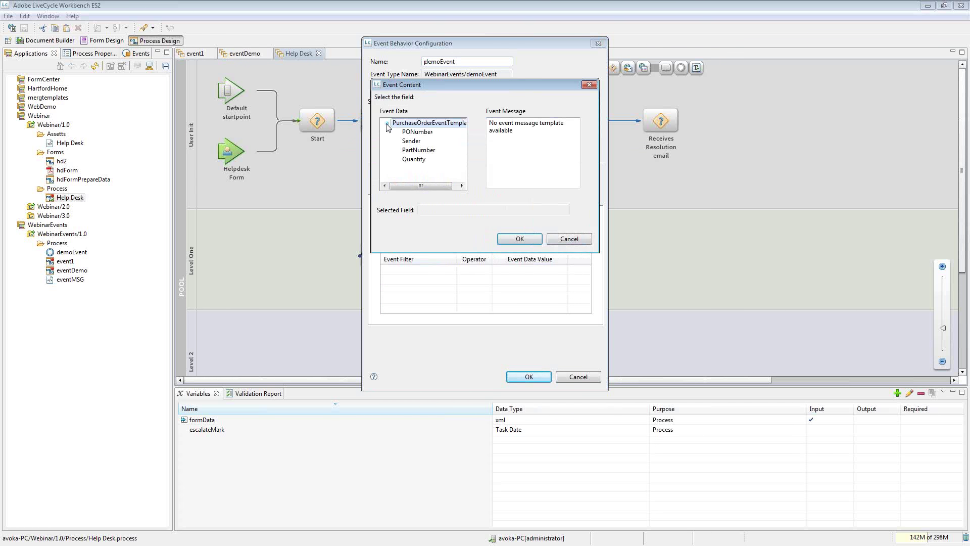
click(416, 132)
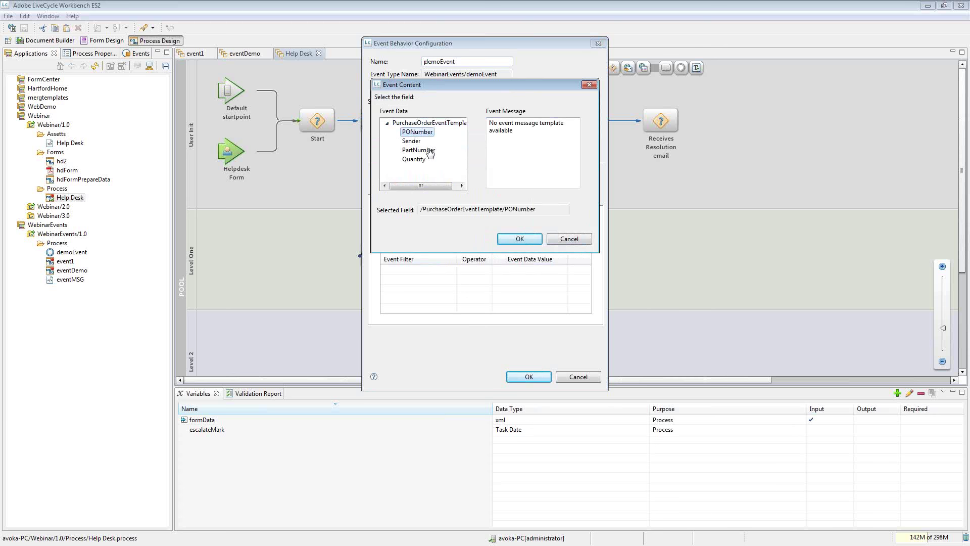
click(519, 240)
click(478, 218)
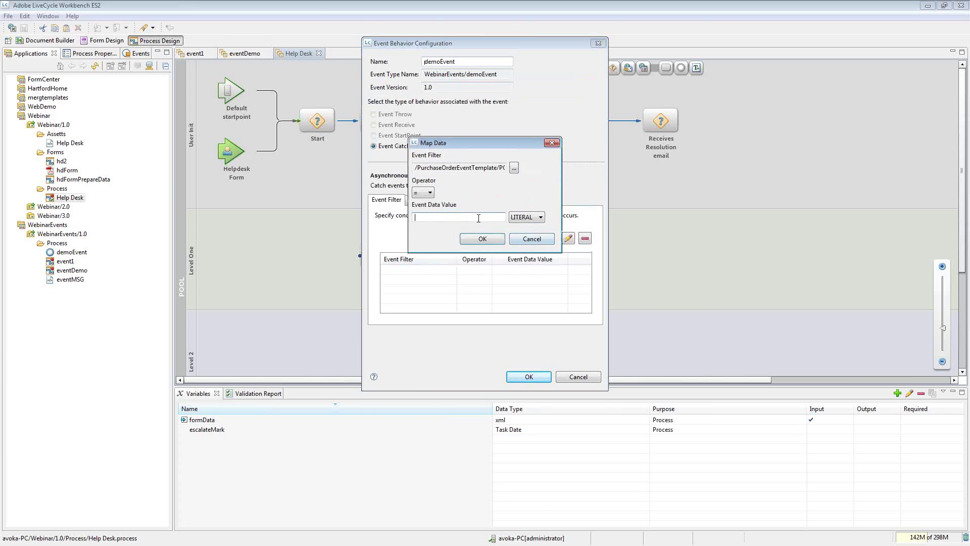
text(111)
click(482, 238)
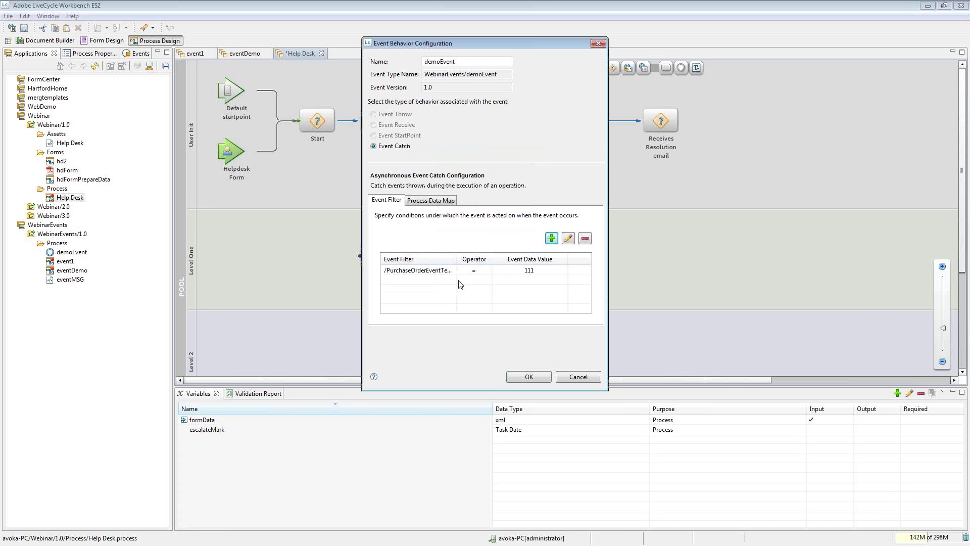
Step: Confirm the demoEvent catch and route it from Level 1 Triage to the End decision point
click(529, 377)
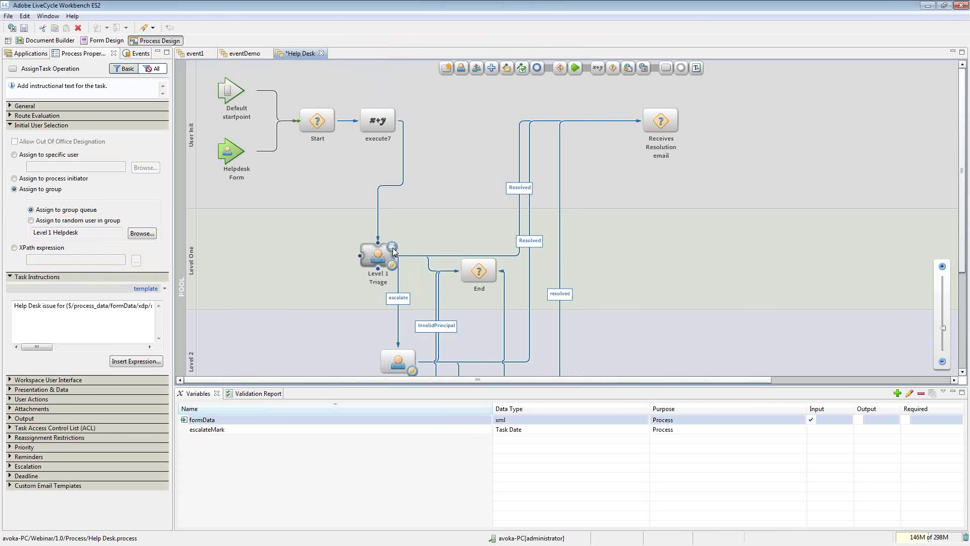
drag(392, 247, 476, 267)
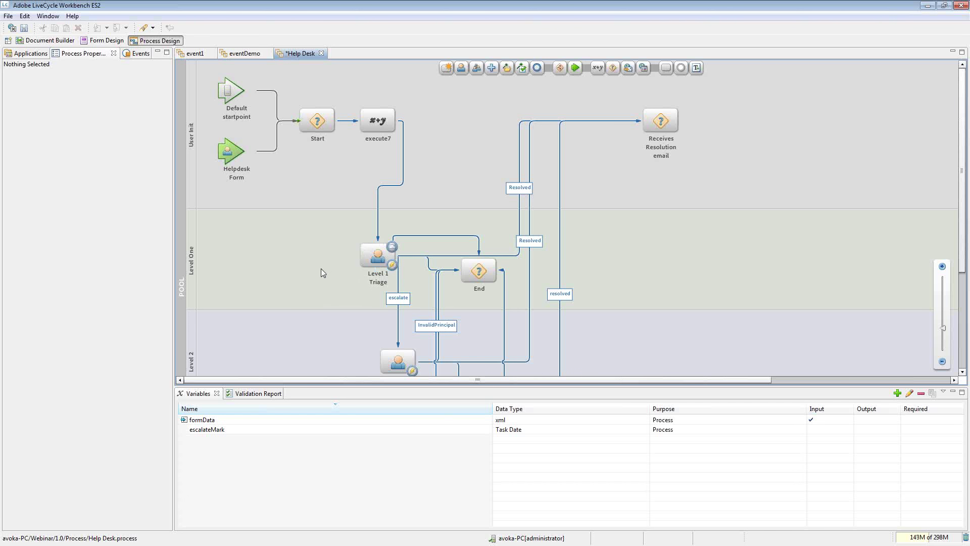
Step: Draw an InvalidPrincipal fault route from Level 1 Triage to the End point
scroll(320, 268, down, 1)
scroll(320, 269, down, 1)
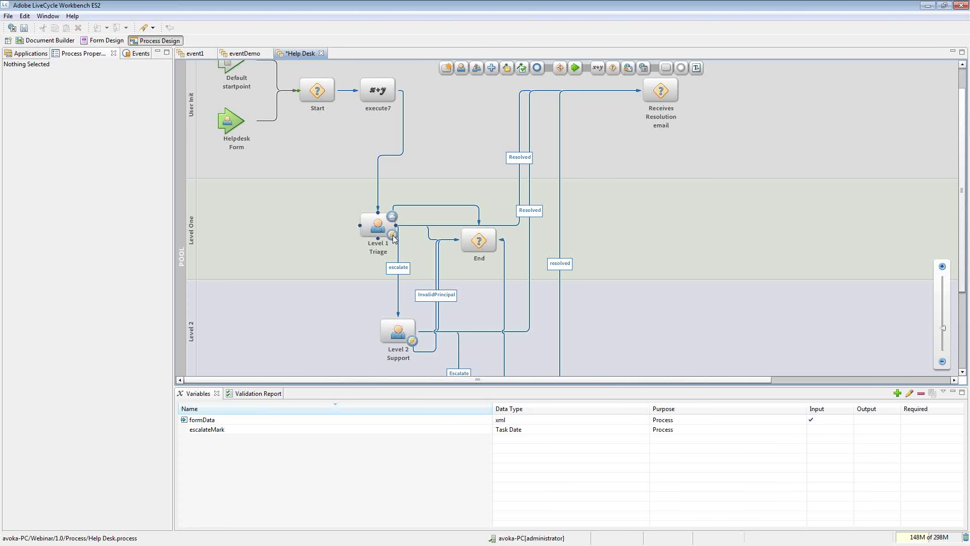
drag(394, 238, 478, 261)
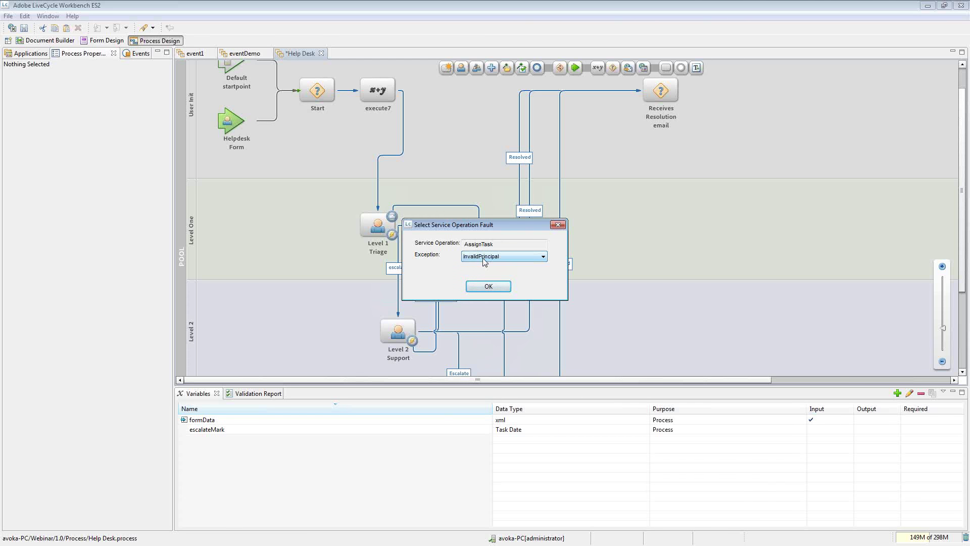
click(486, 287)
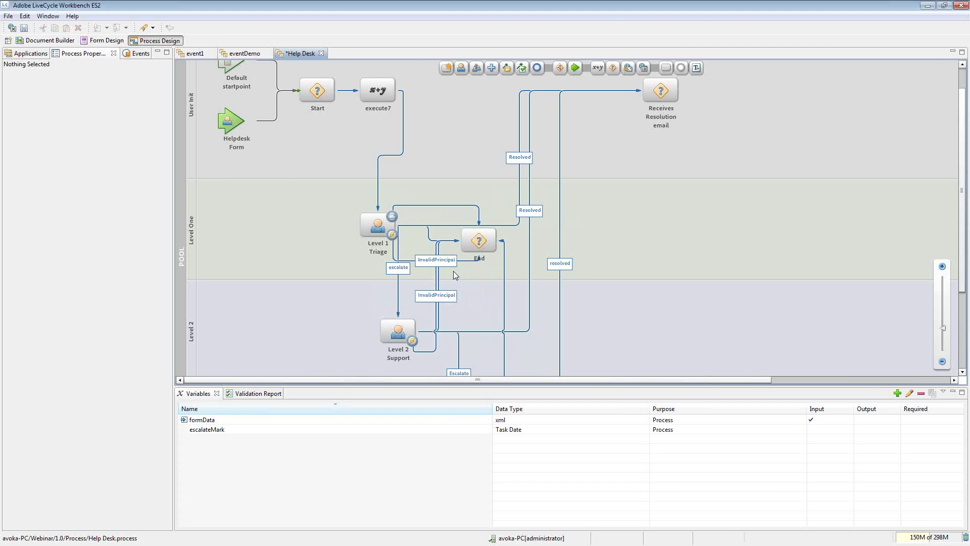
Step: Delete the InvalidPrincipal route to End and reroute that fault to Level 2 Support
double_click(473, 259)
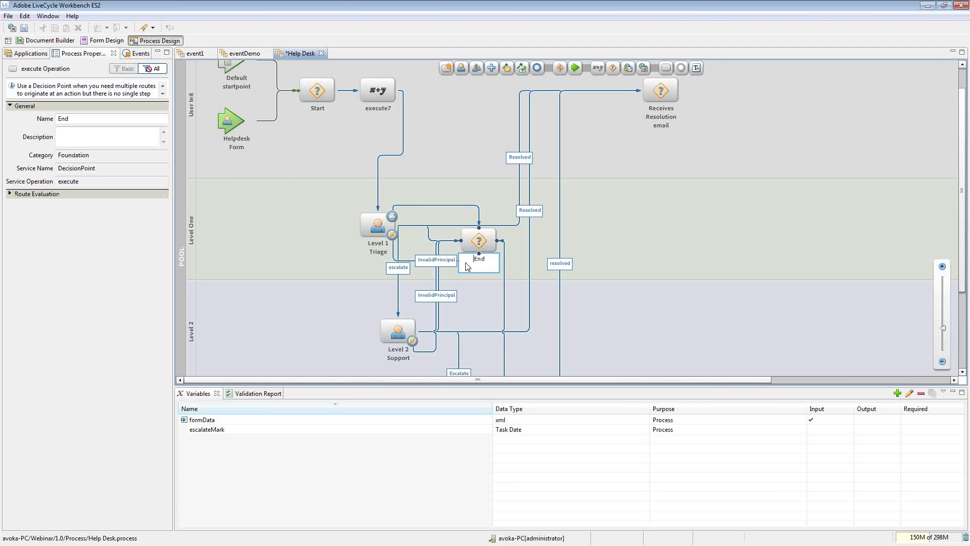
click(394, 257)
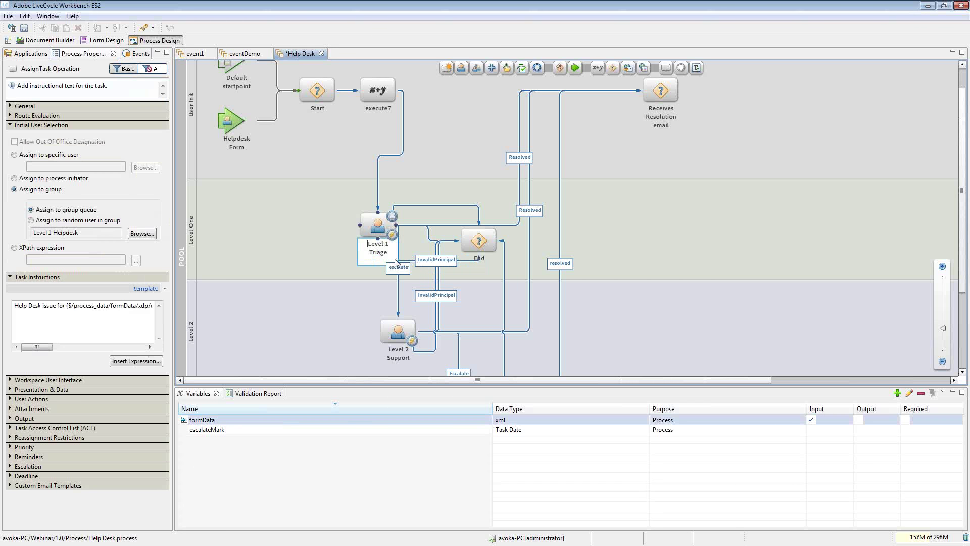
click(415, 260)
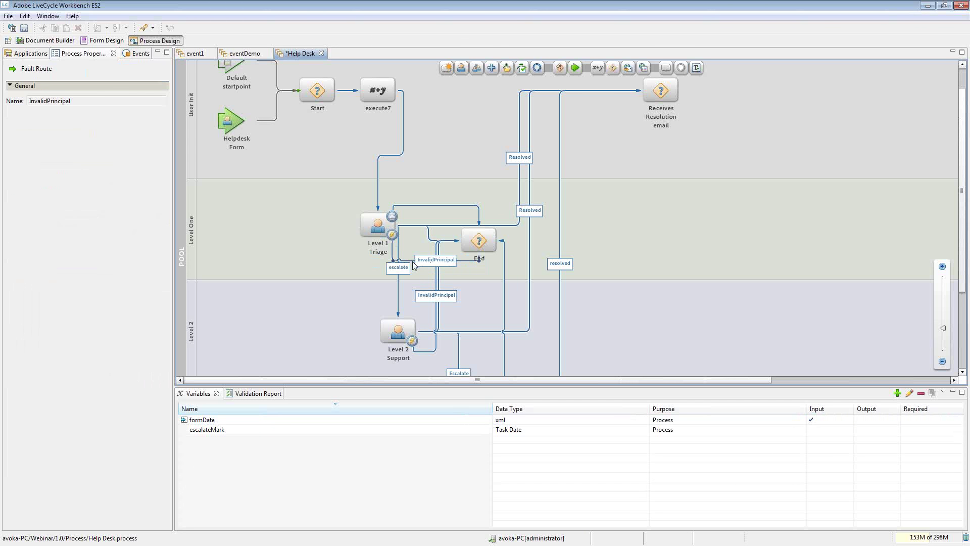
right_click(416, 261)
click(434, 269)
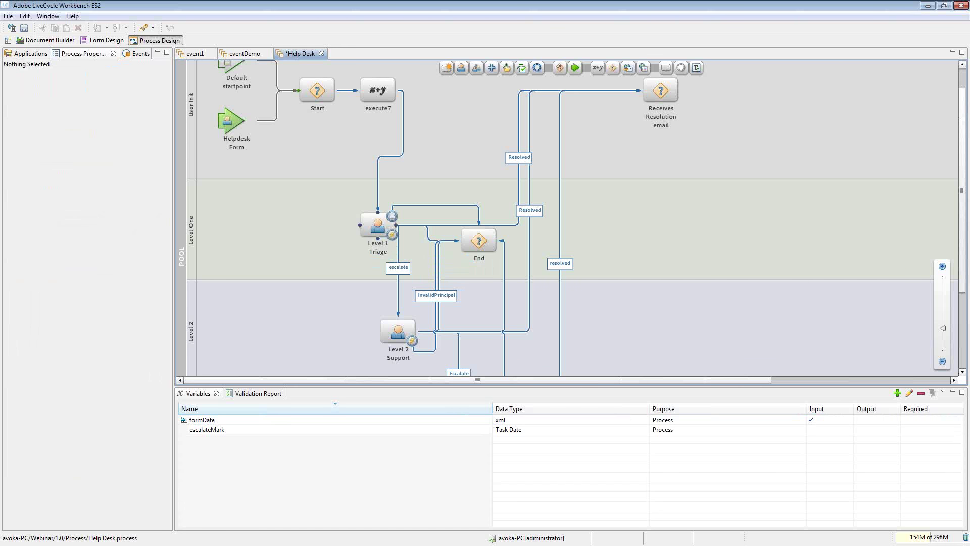
drag(391, 236, 399, 343)
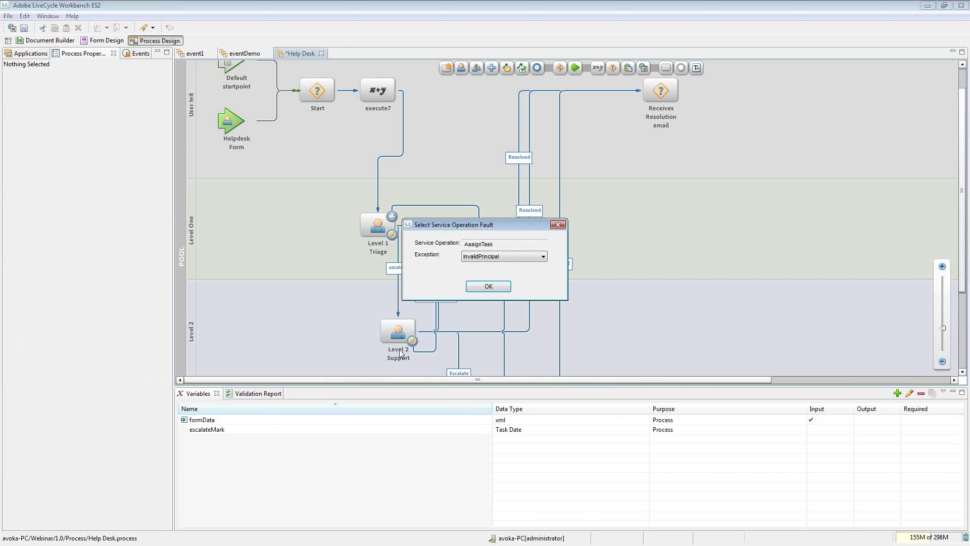
click(488, 286)
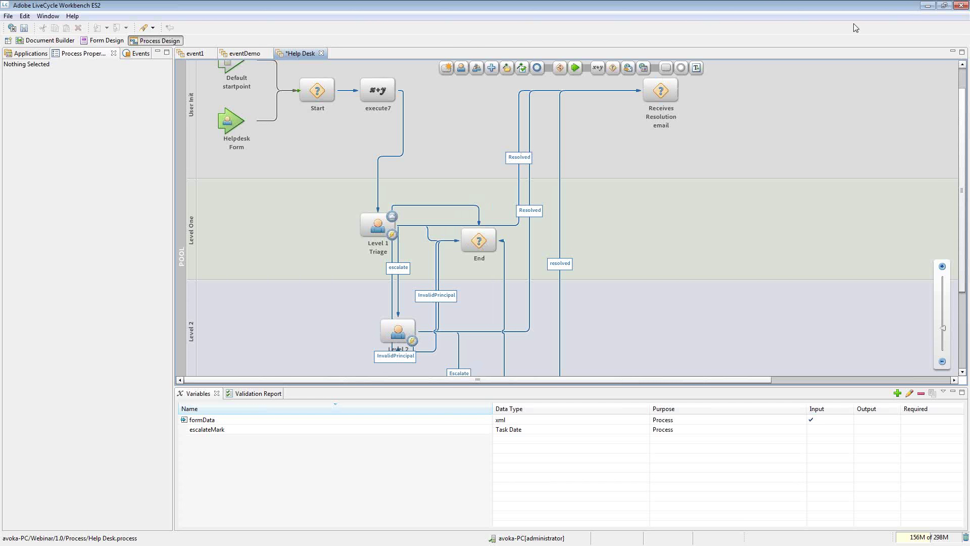
Step: Minimize Workbench, see the empty Level 1 Helpdesk queue, and go to the Finance Corporation portal
click(927, 7)
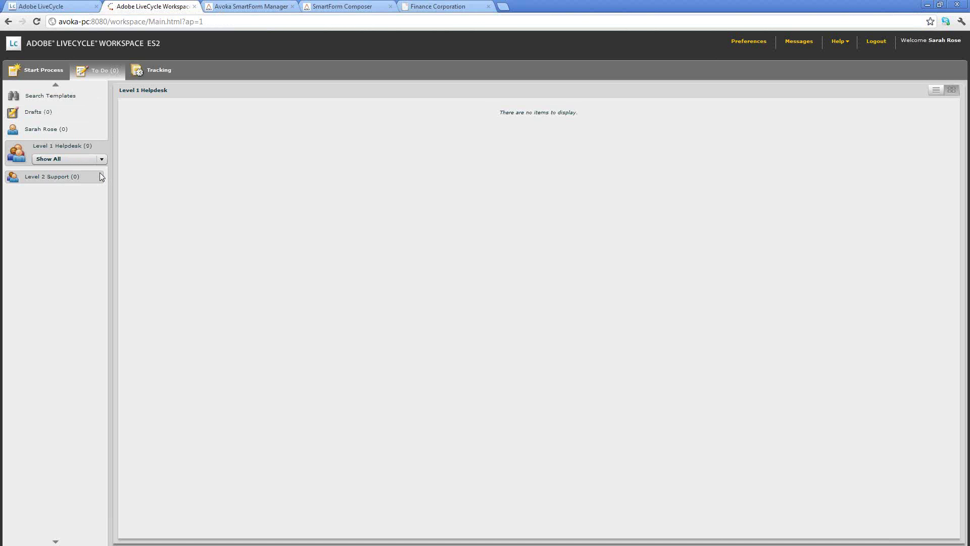
click(421, 8)
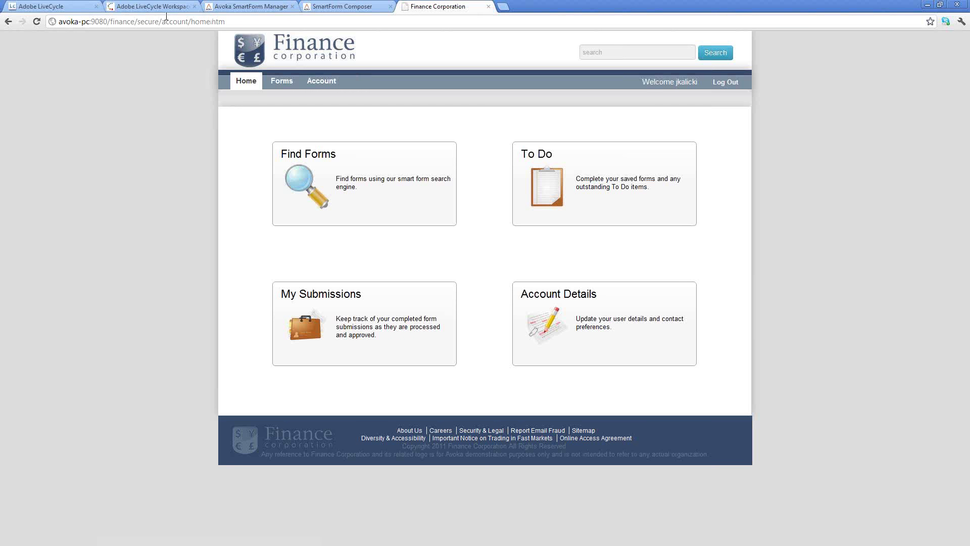
Step: From Find Forms, sign in to the portal with the user's name and password
click(300, 168)
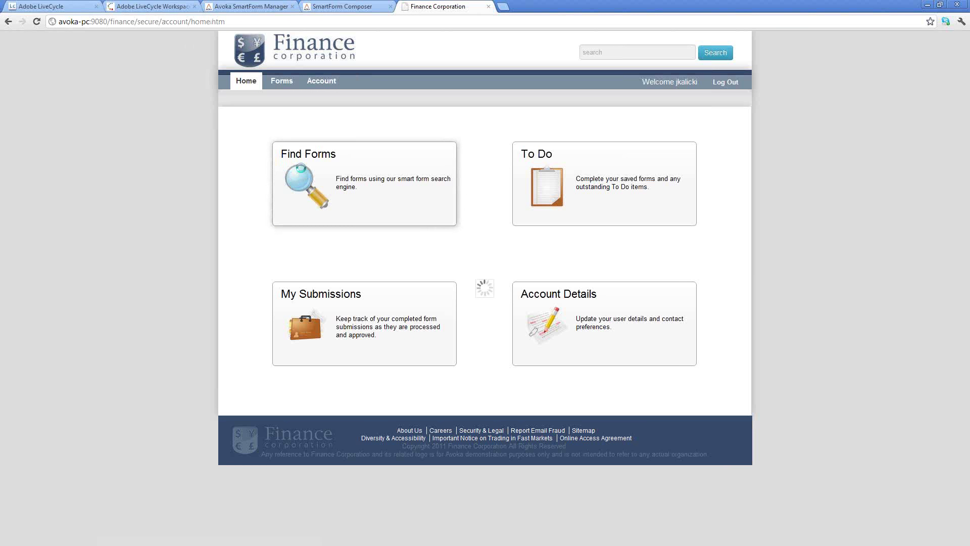
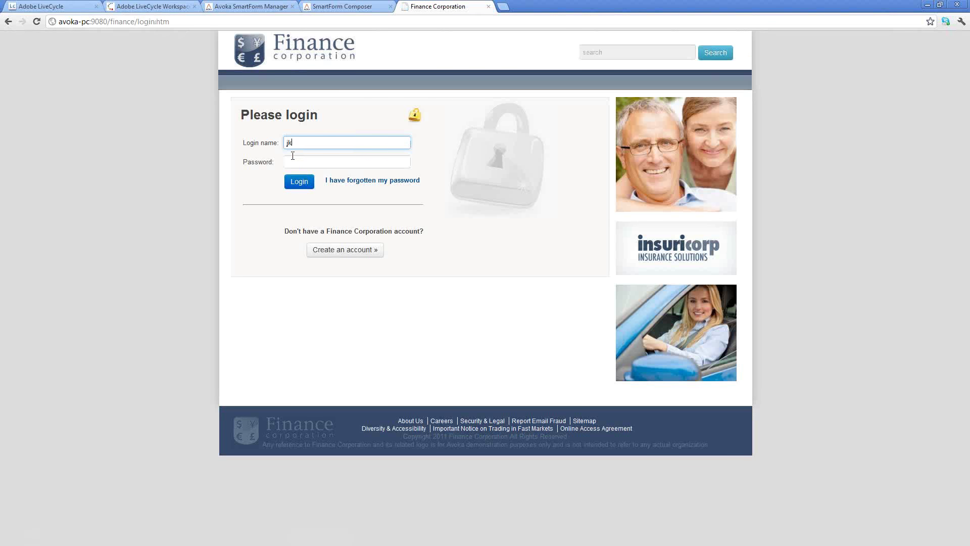
key(Tab)
text(passwo)
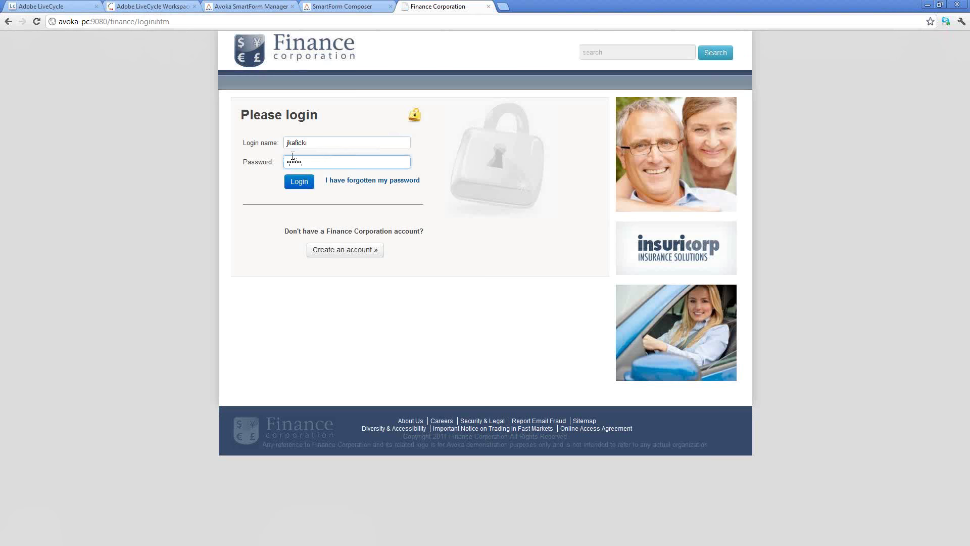
click(298, 181)
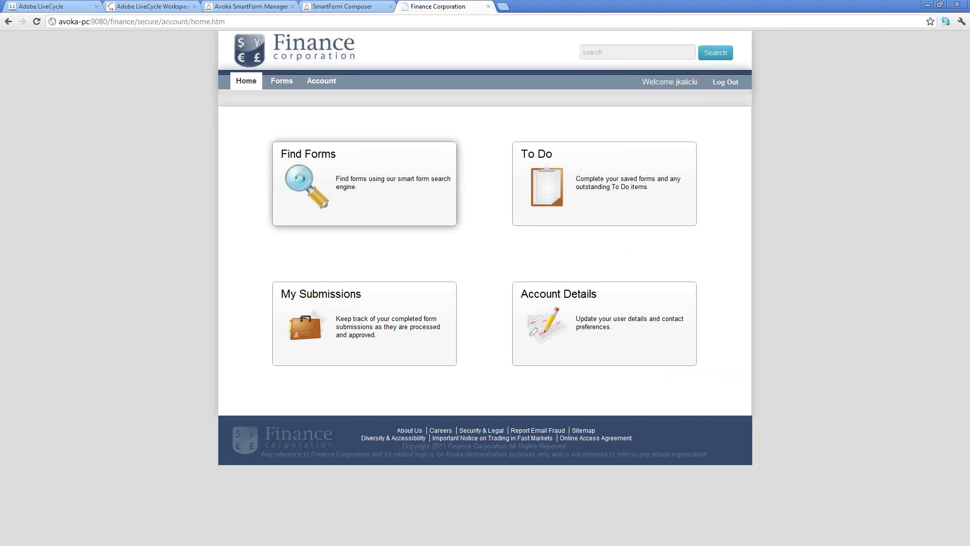
Step: Open the Help Desk - HTML form and advance to the Problem Description step
click(297, 180)
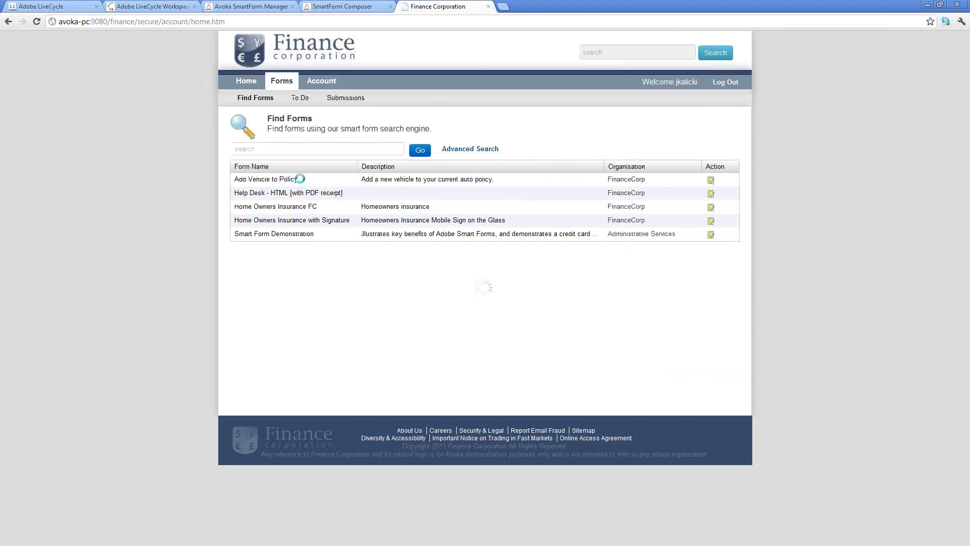
click(279, 196)
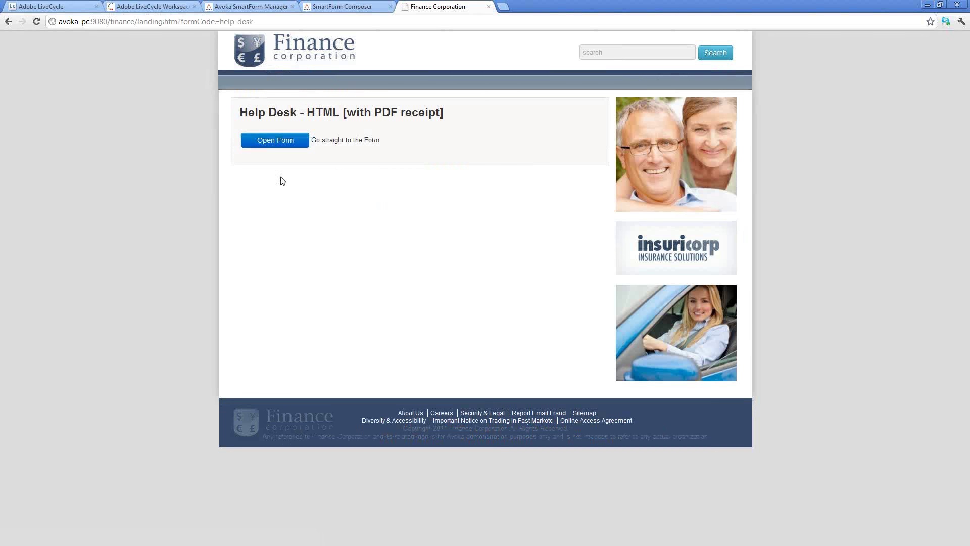
click(281, 144)
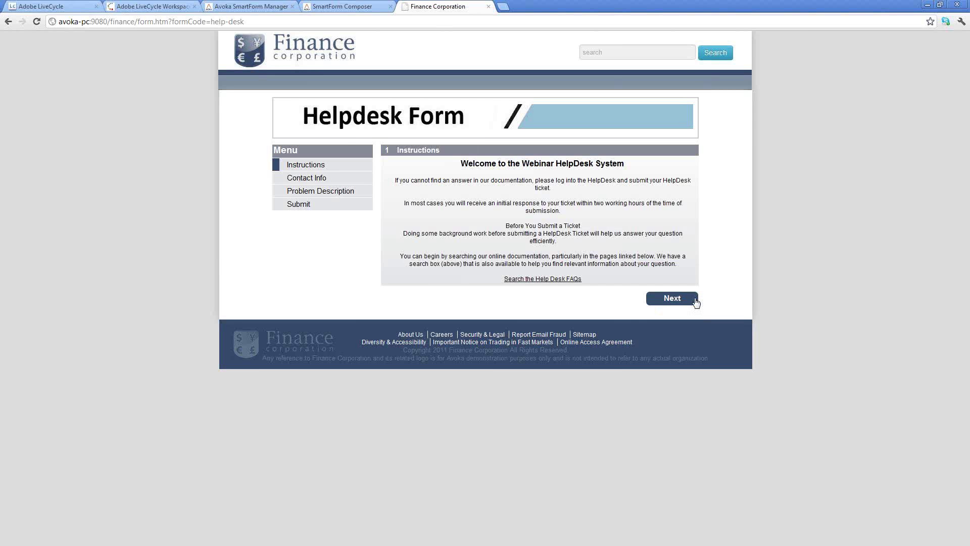
click(675, 298)
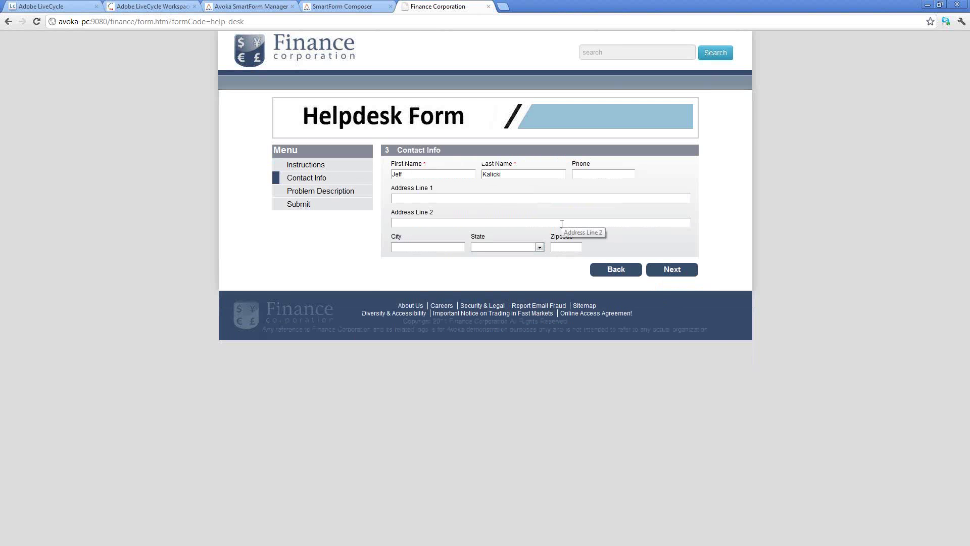
click(668, 269)
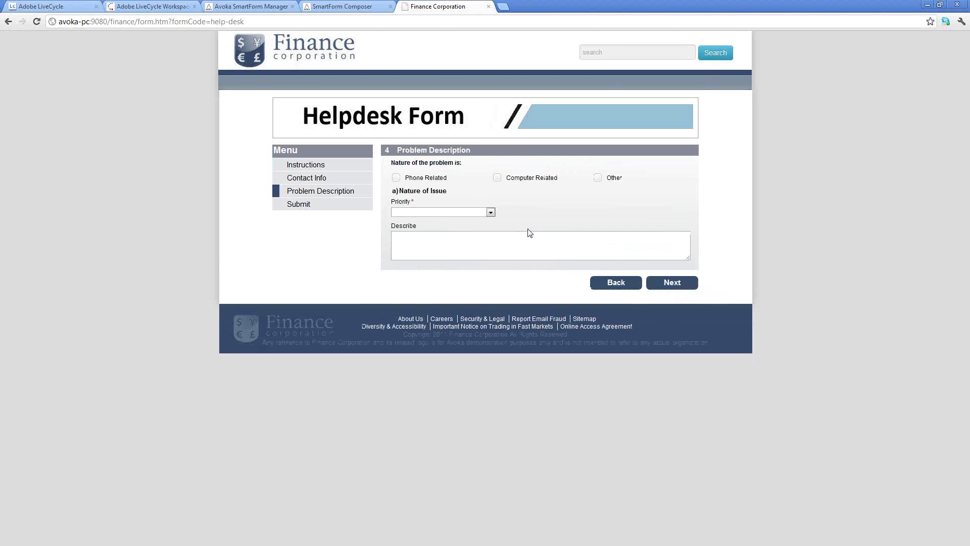
Step: Set priority to Low, tick Phone Related, and advance to the Submit step
click(438, 215)
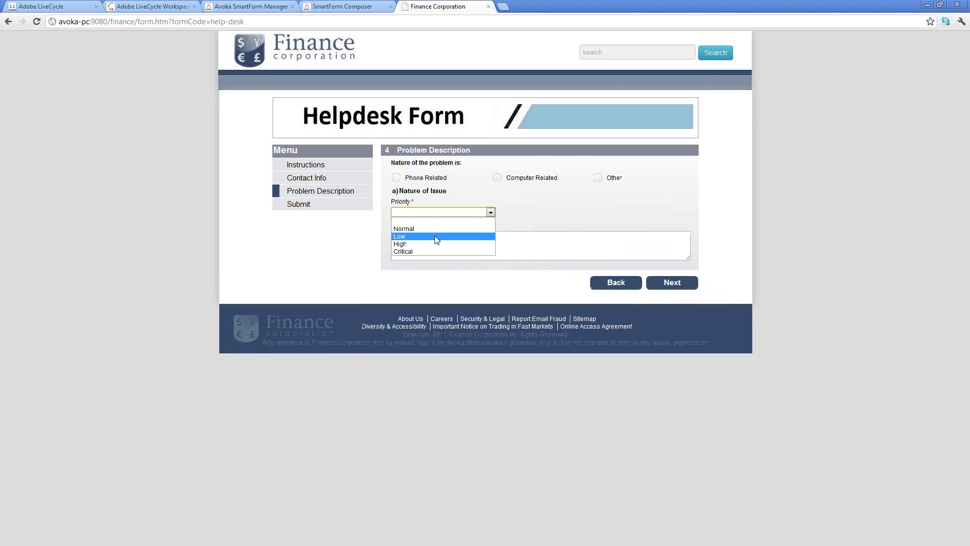
click(437, 237)
click(397, 179)
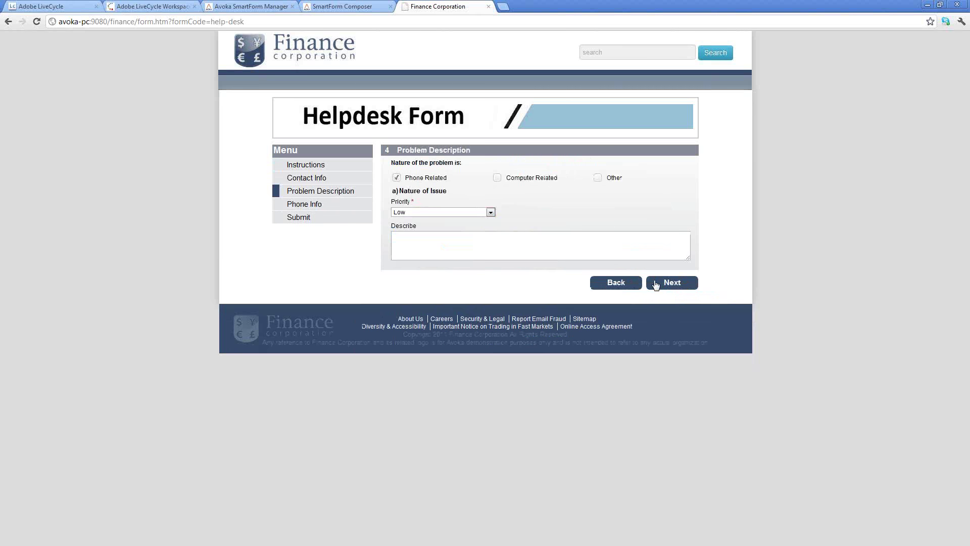
click(673, 281)
click(672, 237)
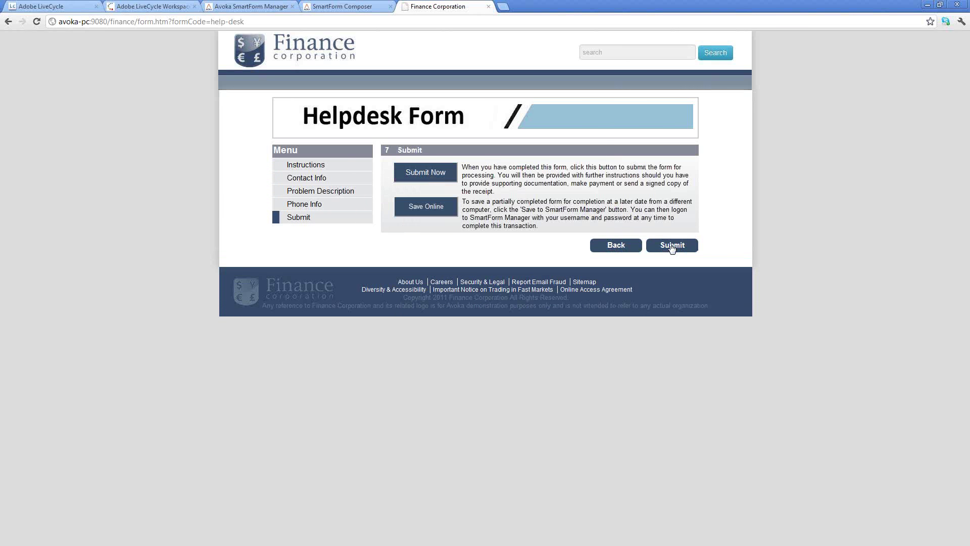
Step: Submit the Help Desk form, then save and review the PDF form receipt
click(430, 176)
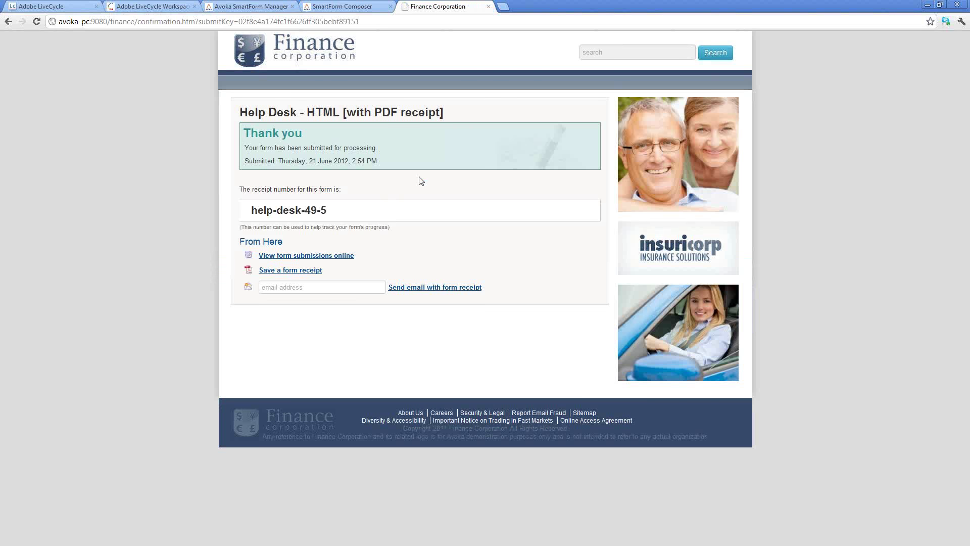
click(286, 272)
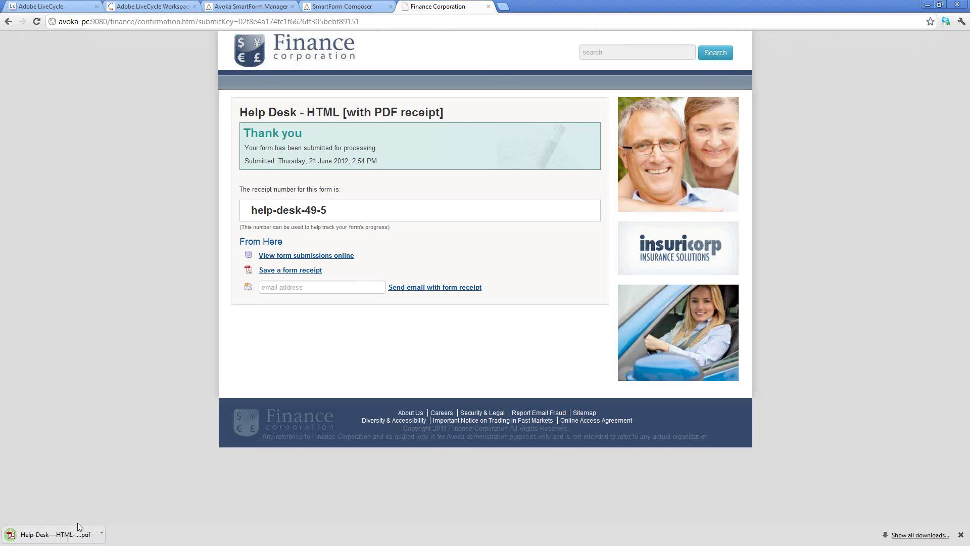
click(60, 539)
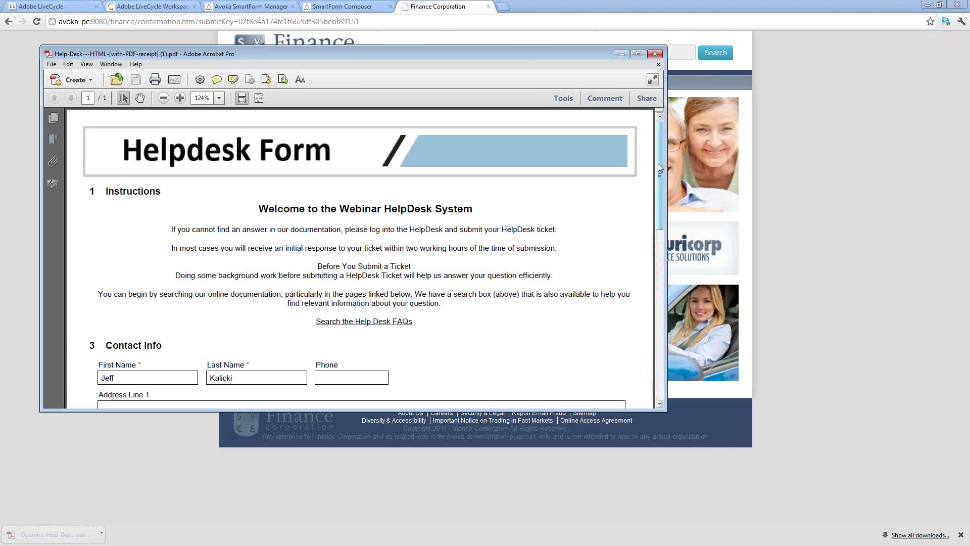
drag(659, 168, 656, 63)
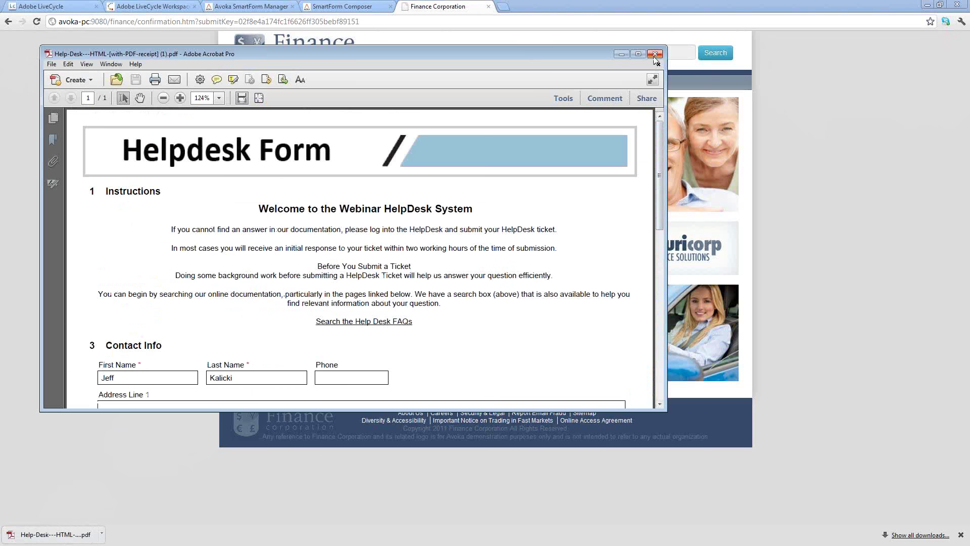
click(655, 54)
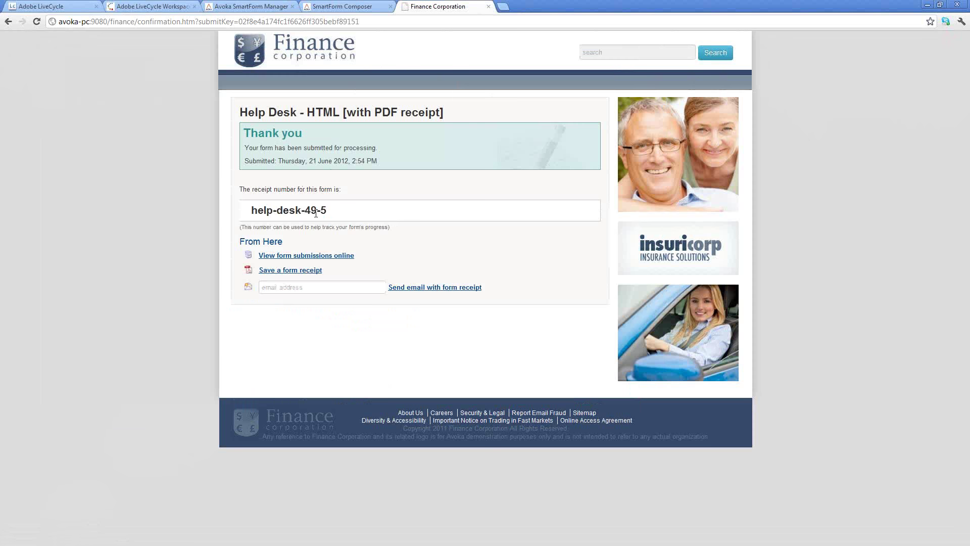
Step: Check the newest submission shows Received status, then switch to LiveCycle Workspace
click(279, 258)
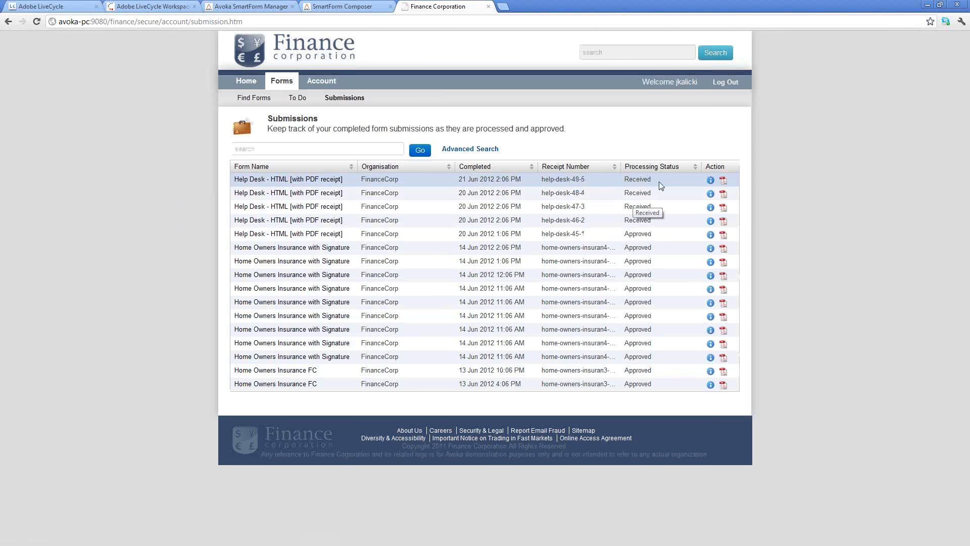
double_click(638, 180)
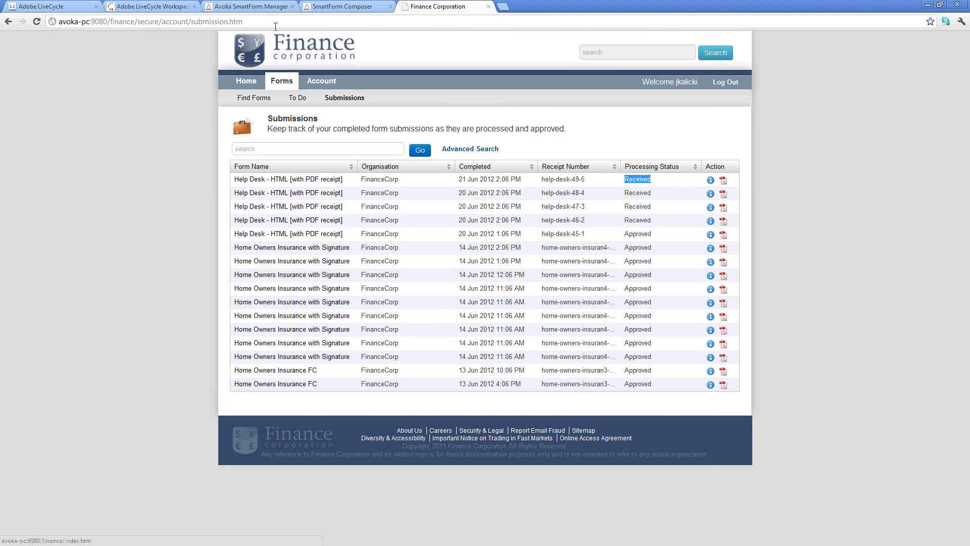
click(152, 6)
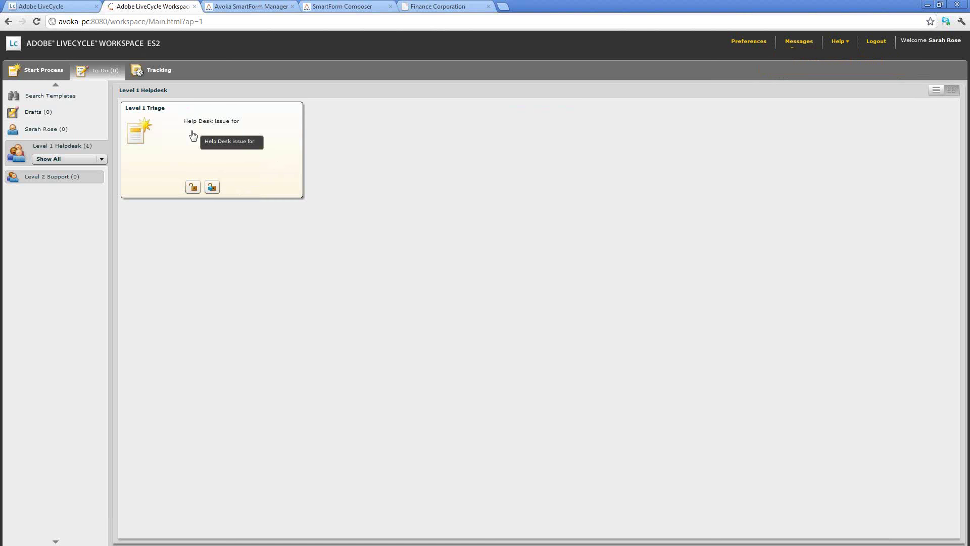
Step: Claim and open the Level 1 Triage task's Helpdesk Form, then bring Workbench back up
click(184, 160)
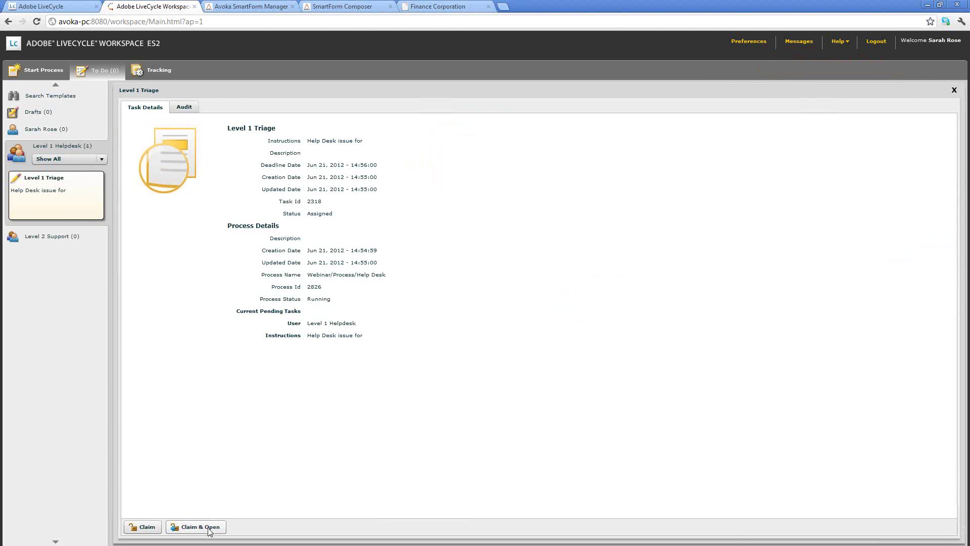
click(200, 527)
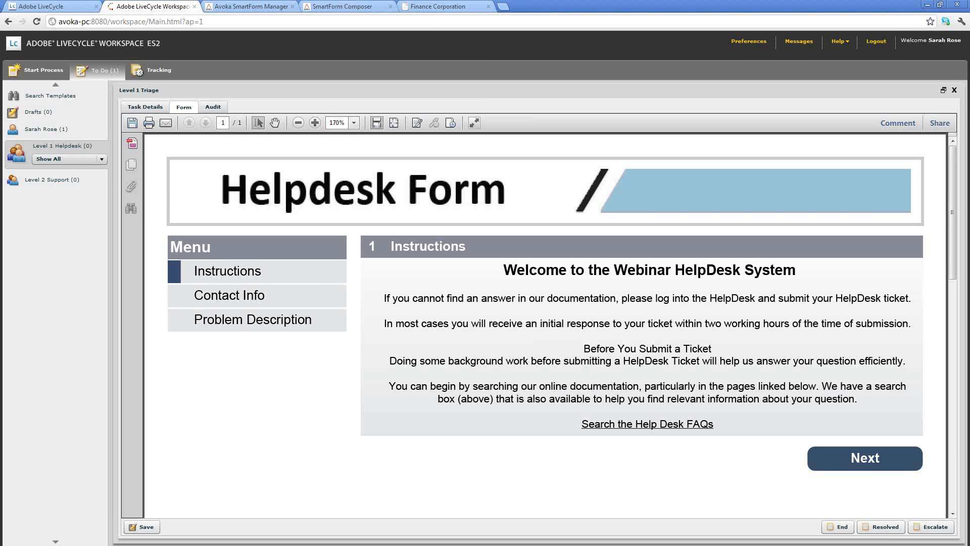
click(928, 6)
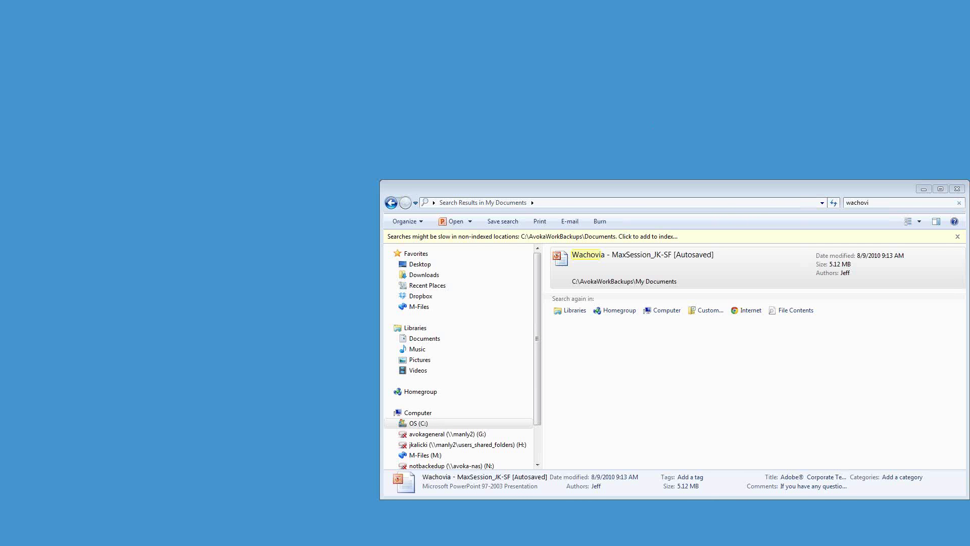
key(alt+Tab)
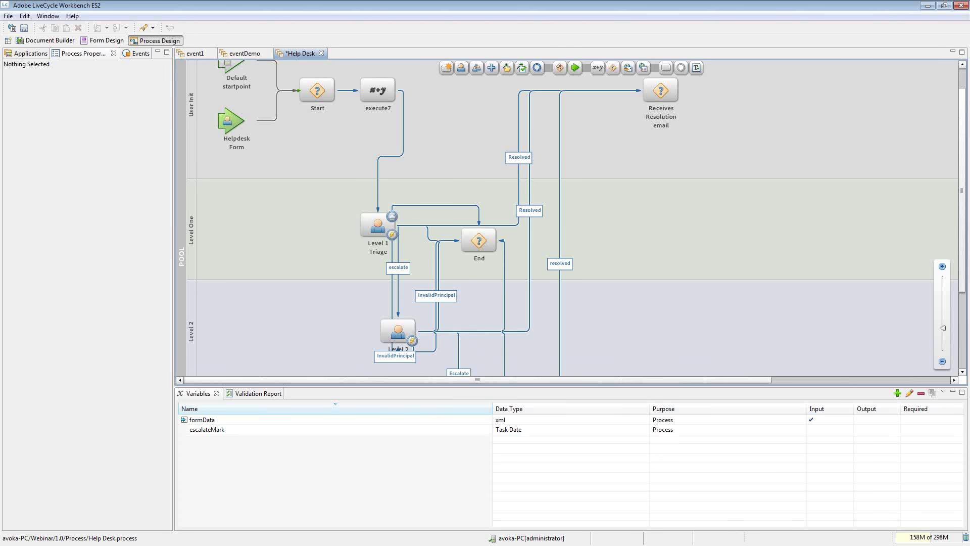